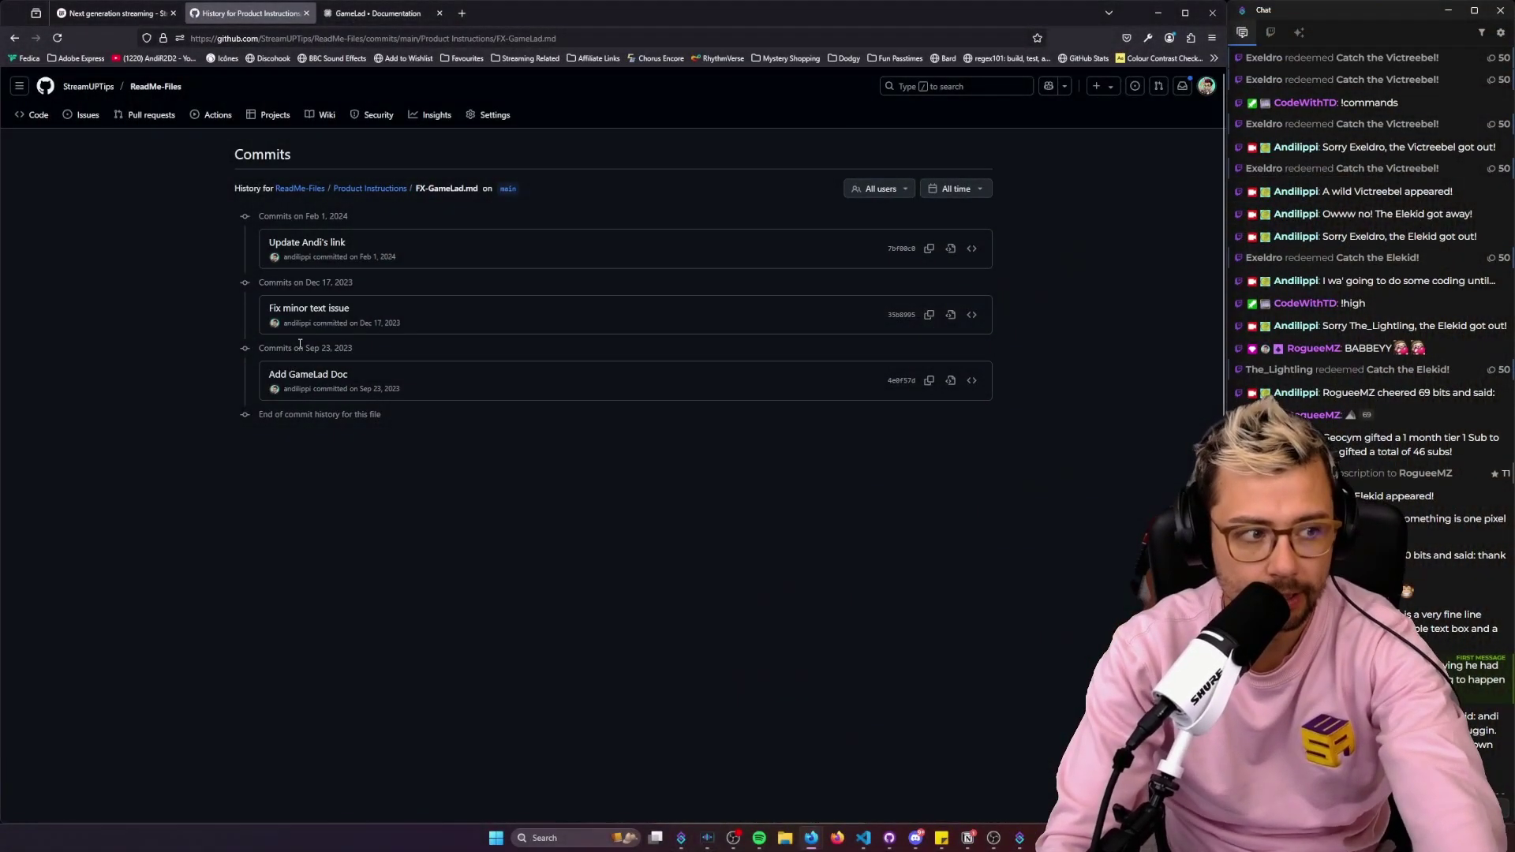
Highlight the 'Commits on Sep 23, 2023' line and the Add GameLad Doc commit, then go to the StreamUP home page
{"action": "triple_click", "coordinate": [320, 352]}
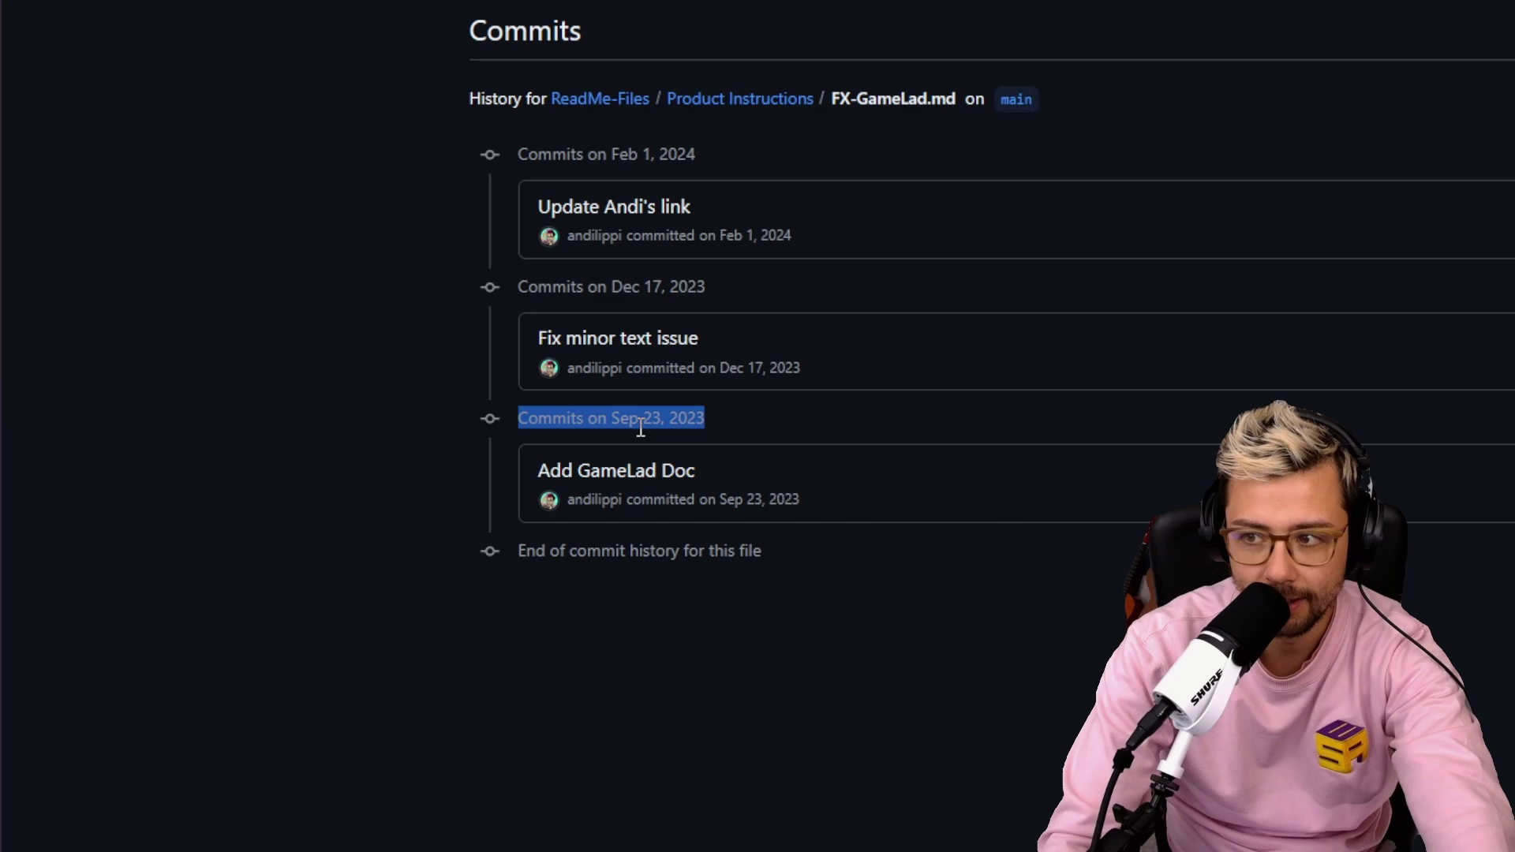
{"action": "left_click_drag", "start_coordinate": [709, 477], "coordinate": [655, 481]}
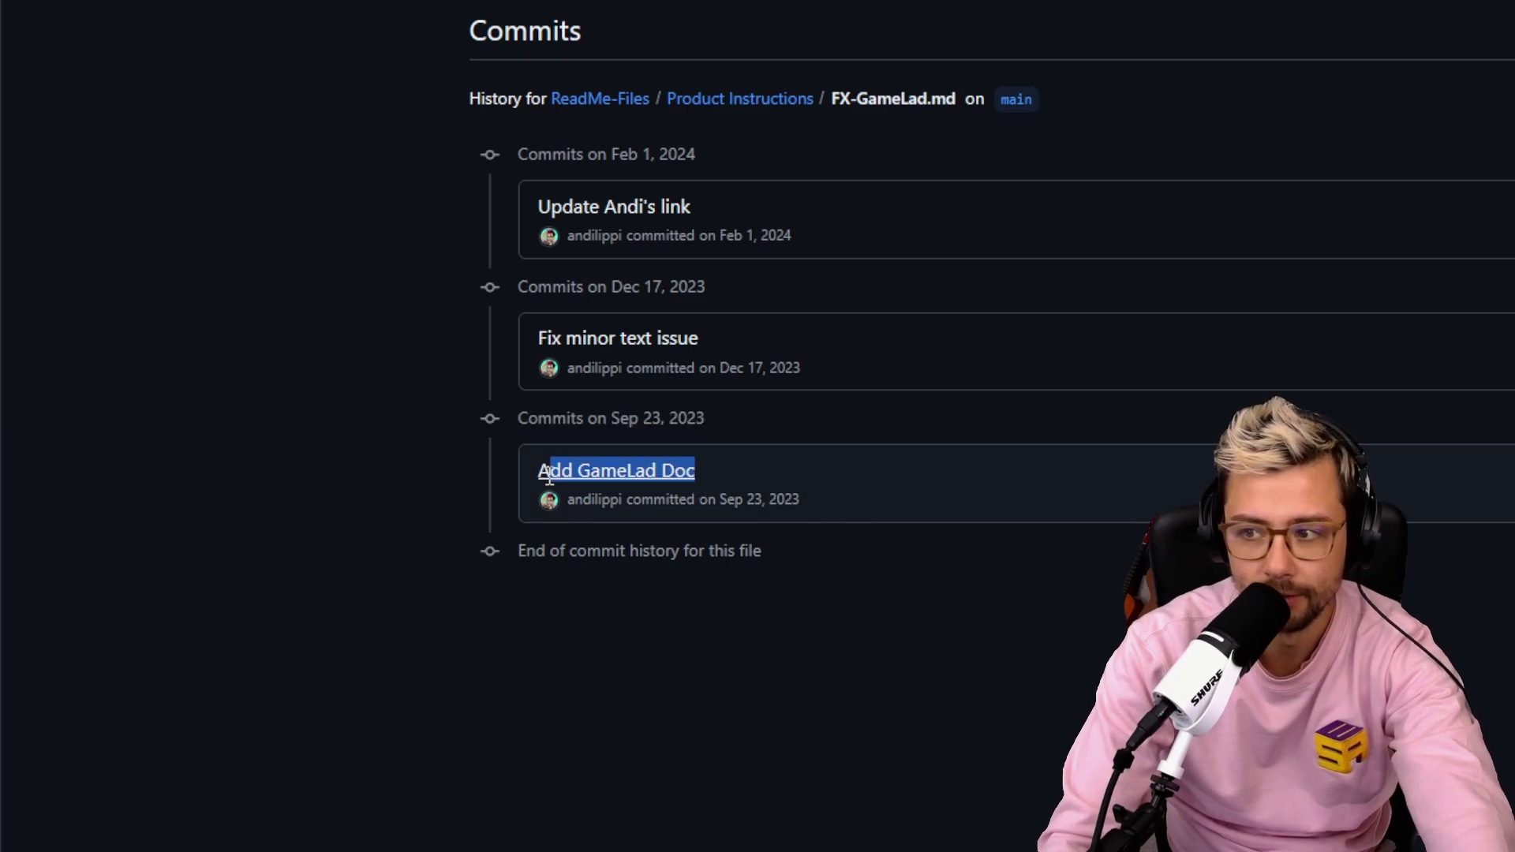
{"action": "left_click_drag", "start_coordinate": [550, 473], "coordinate": [513, 483]}
{"action": "triple_click", "coordinate": [654, 426]}
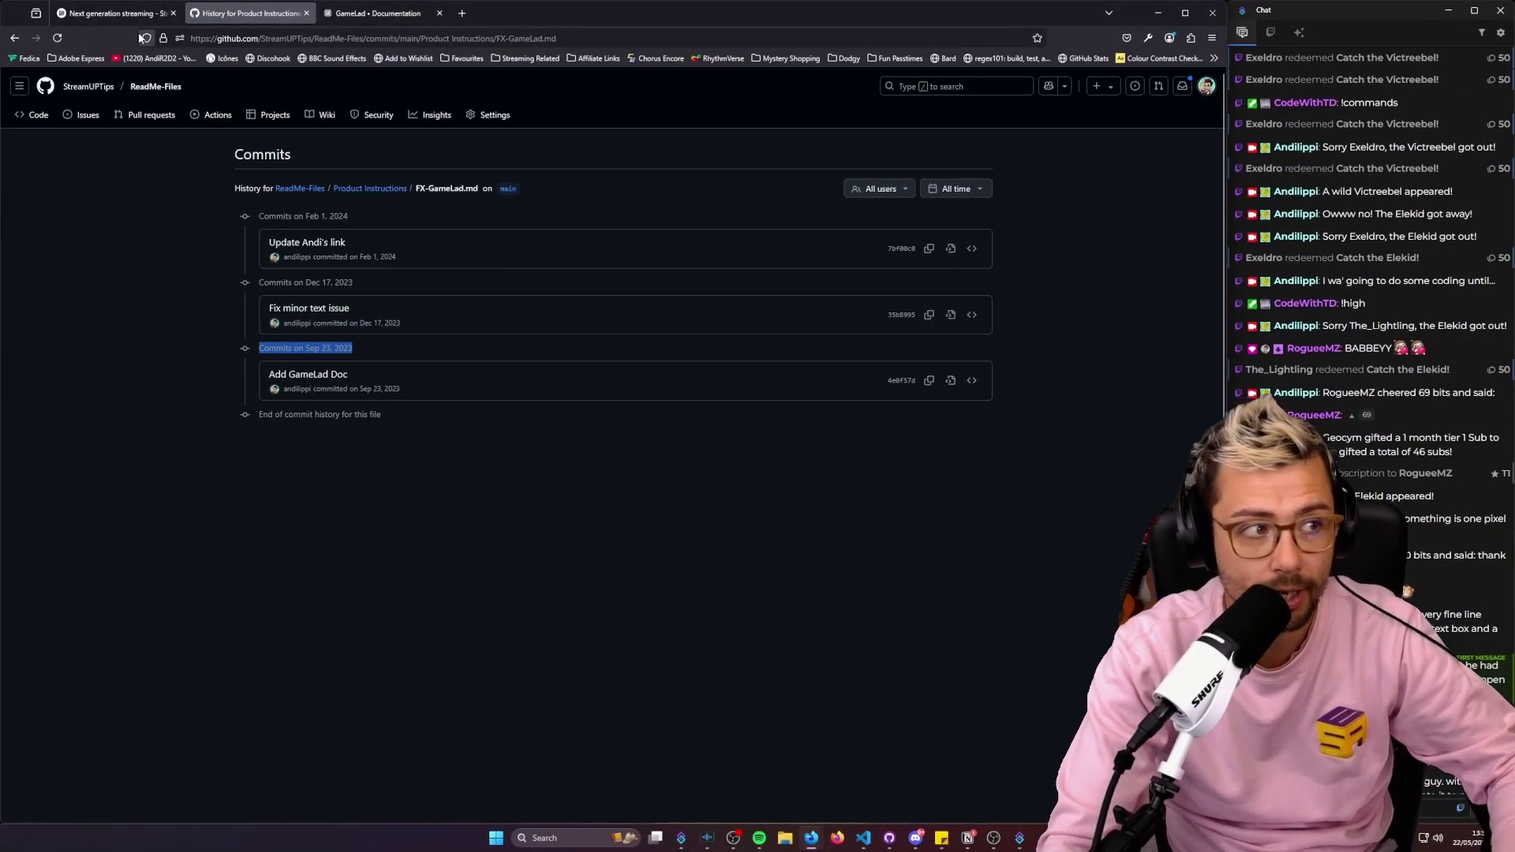
{"action": "left_click", "coordinate": [110, 21]}
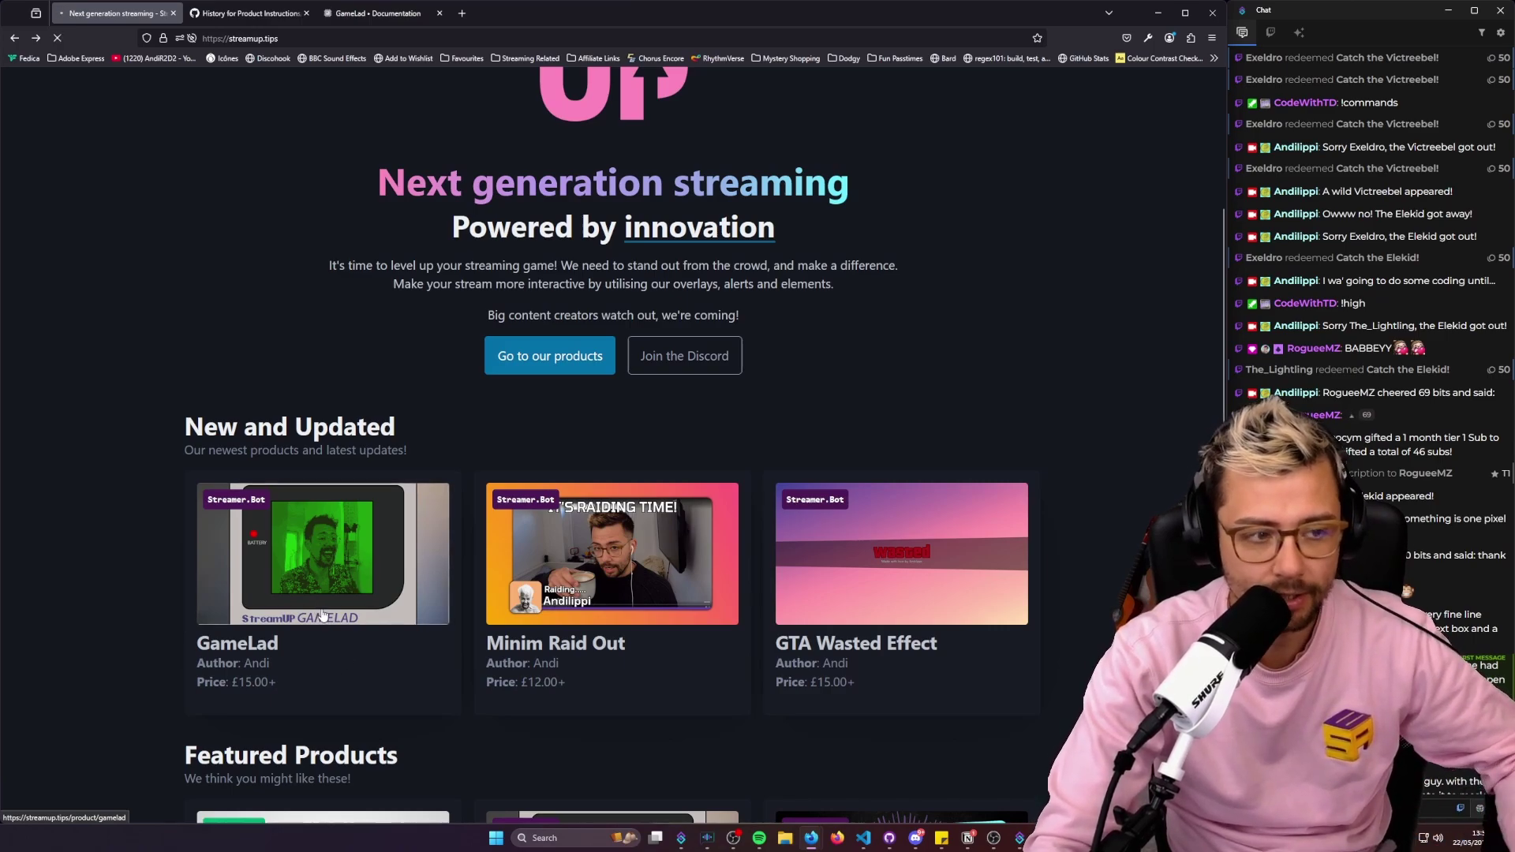
Scroll through the GameLad product page's description and key features, then back to the top
{"action": "scroll", "coordinate": [607, 315], "scroll_direction": "down", "scroll_amount": 4}
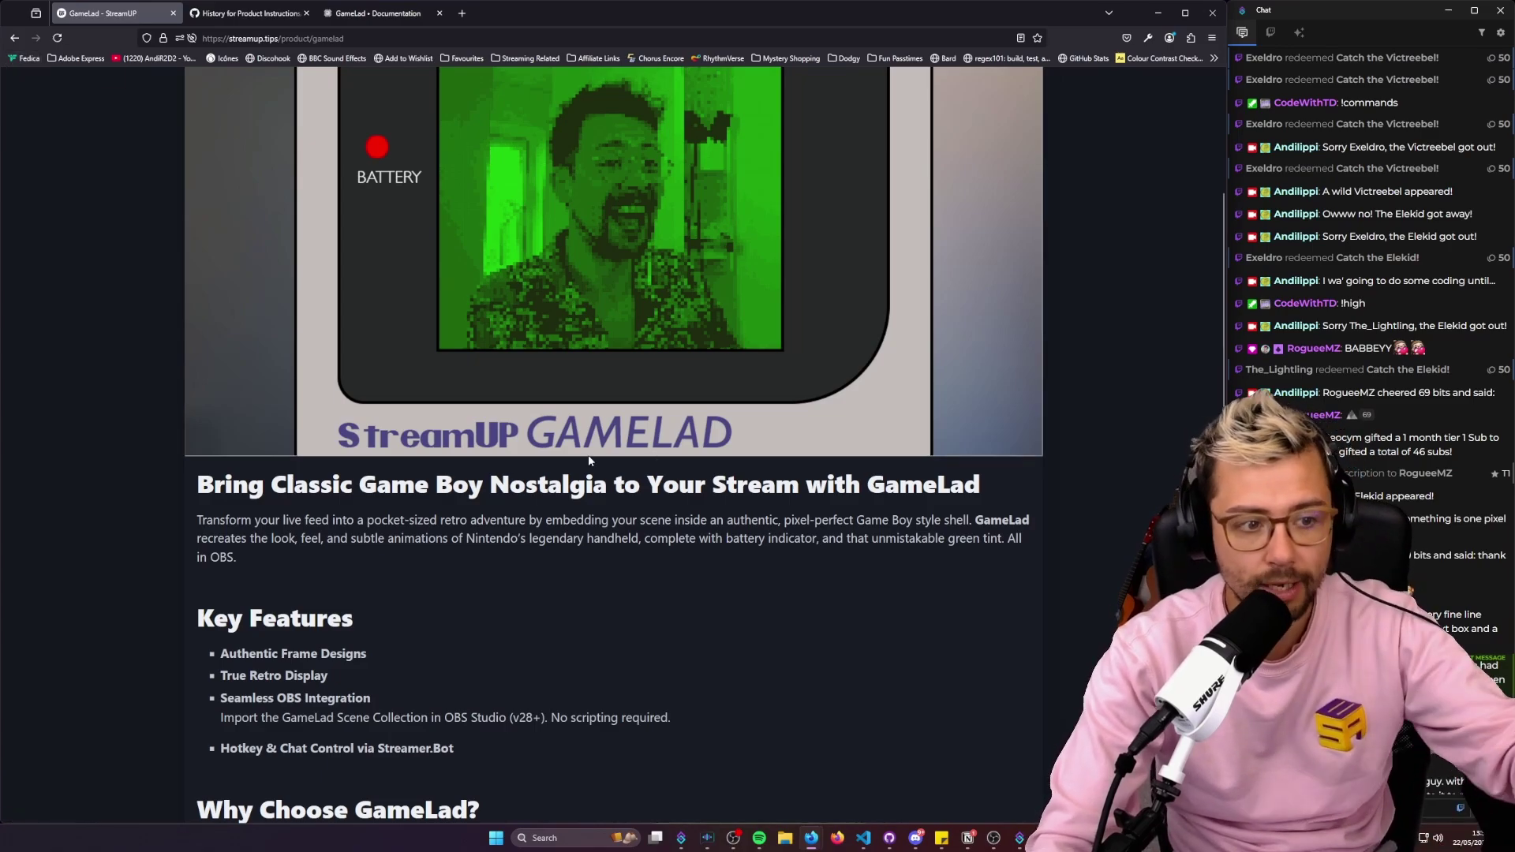
{"action": "scroll", "coordinate": [698, 398], "scroll_direction": "up", "scroll_amount": 4}
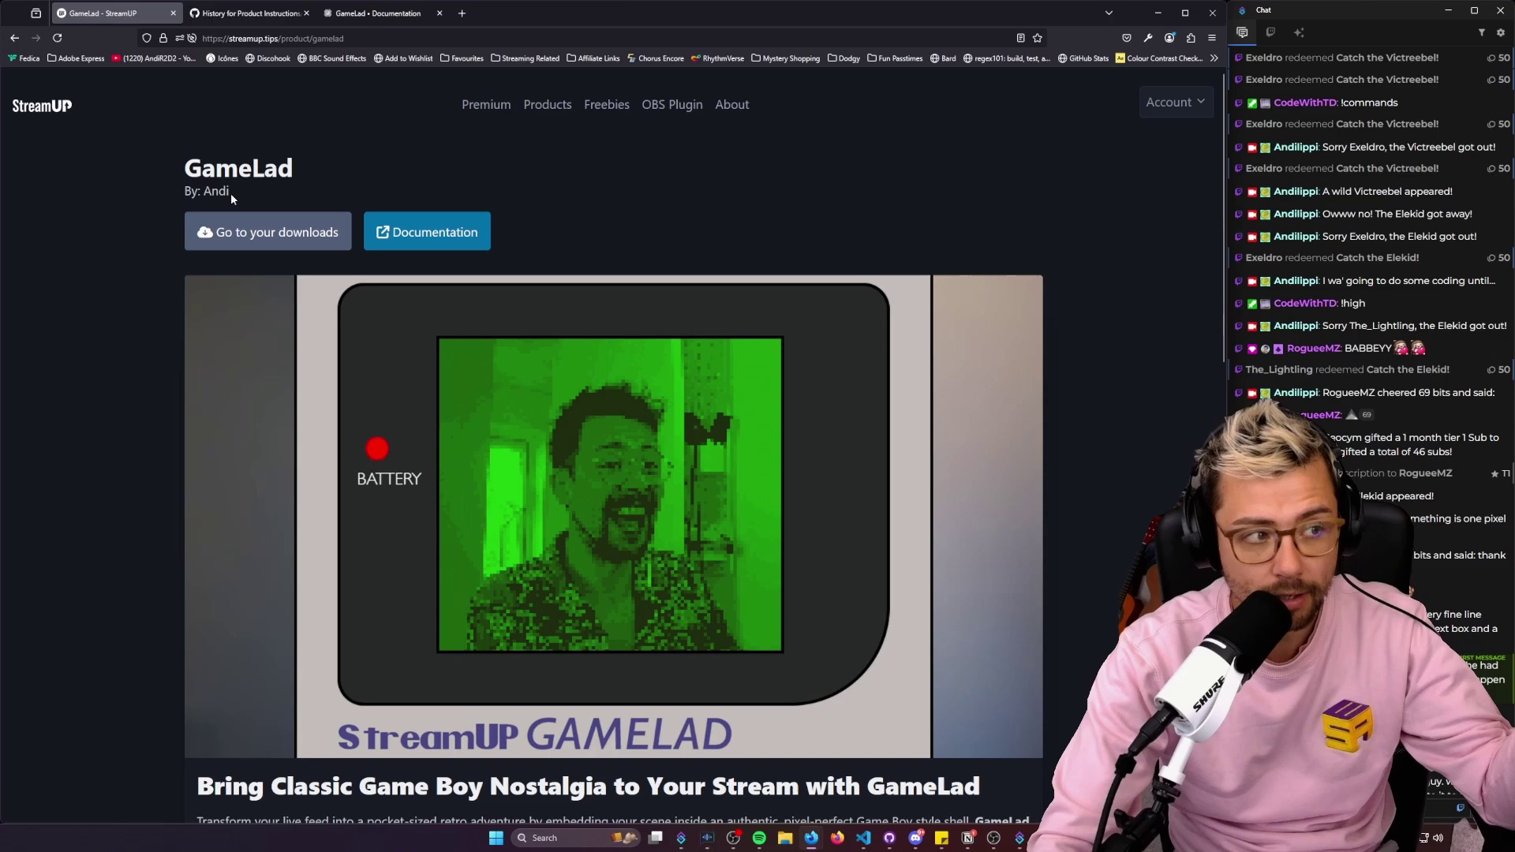
Open the GameLad • Documentation page, scroll the guide, and enlarge then close the Game Boy cover image
{"action": "left_click_drag", "start_coordinate": [230, 192], "coordinate": [183, 158]}
{"action": "left_click", "coordinate": [378, 13]}
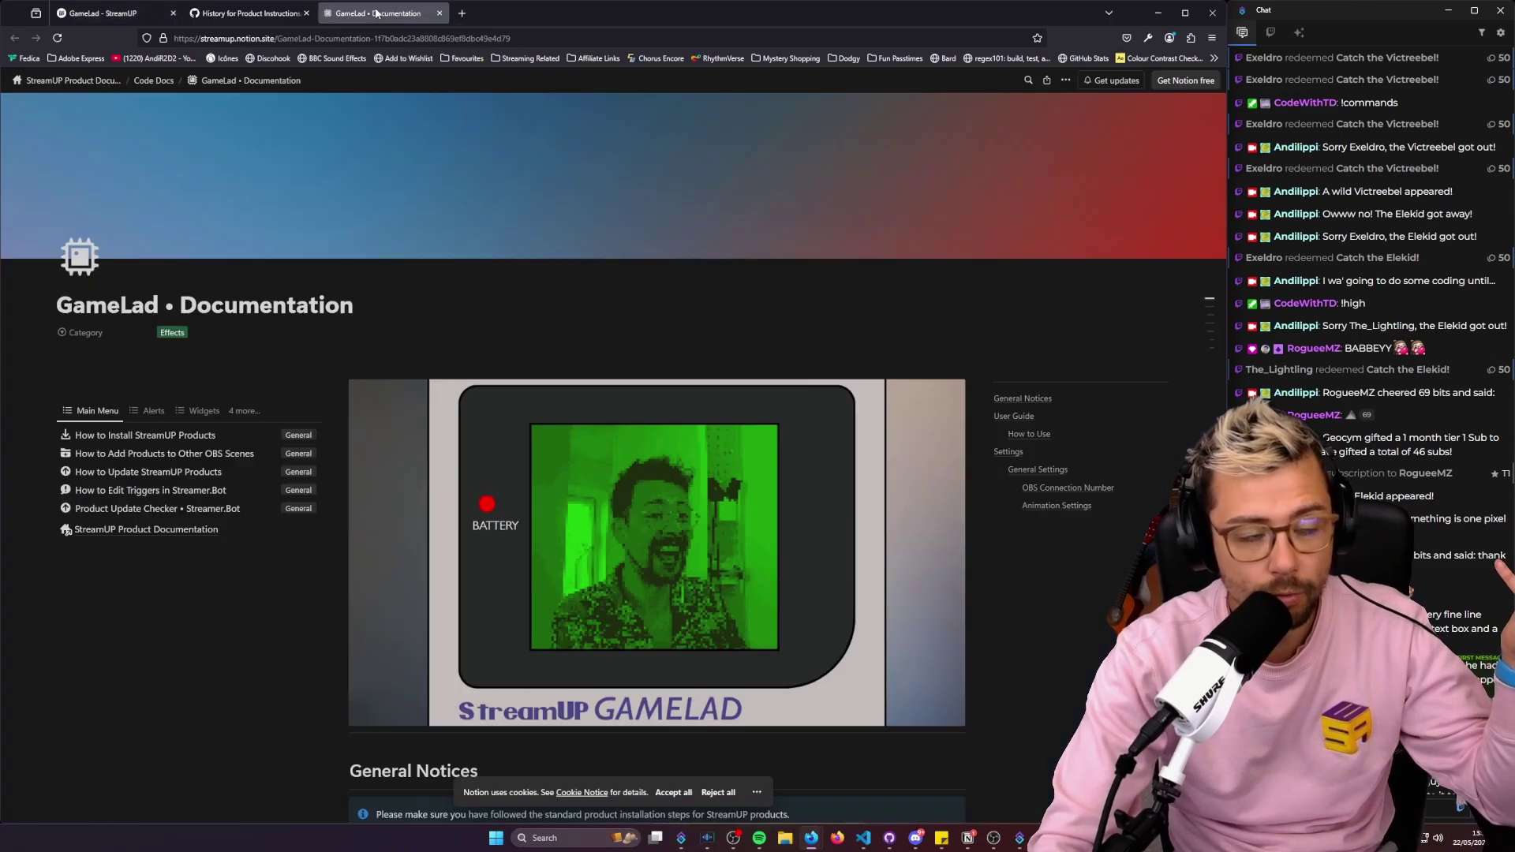
{"action": "scroll", "coordinate": [715, 411], "scroll_direction": "down", "scroll_amount": 20}
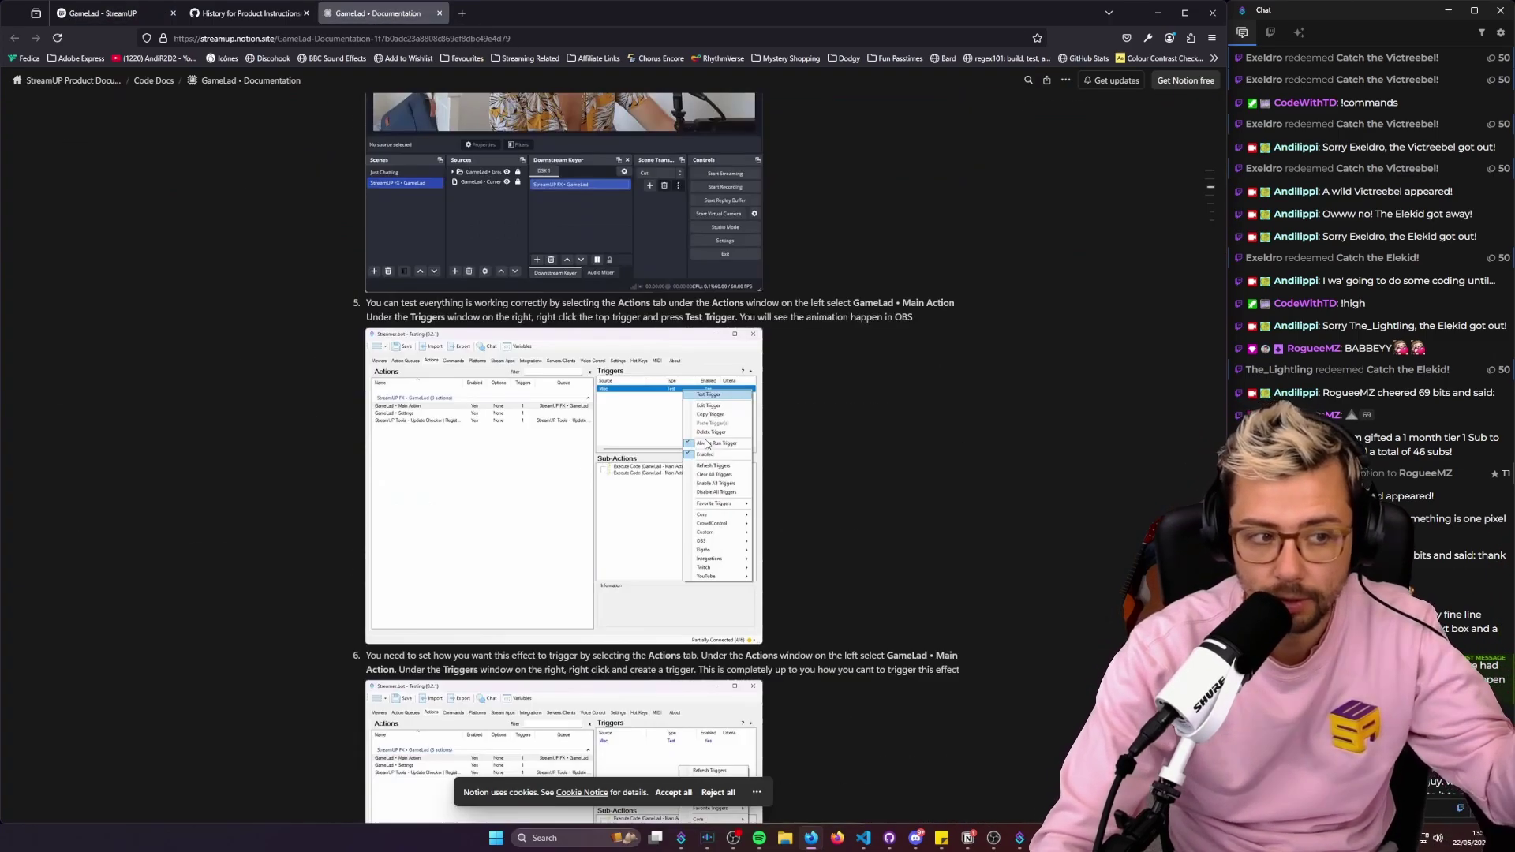
{"action": "scroll", "coordinate": [706, 442], "scroll_direction": "up", "scroll_amount": 15}
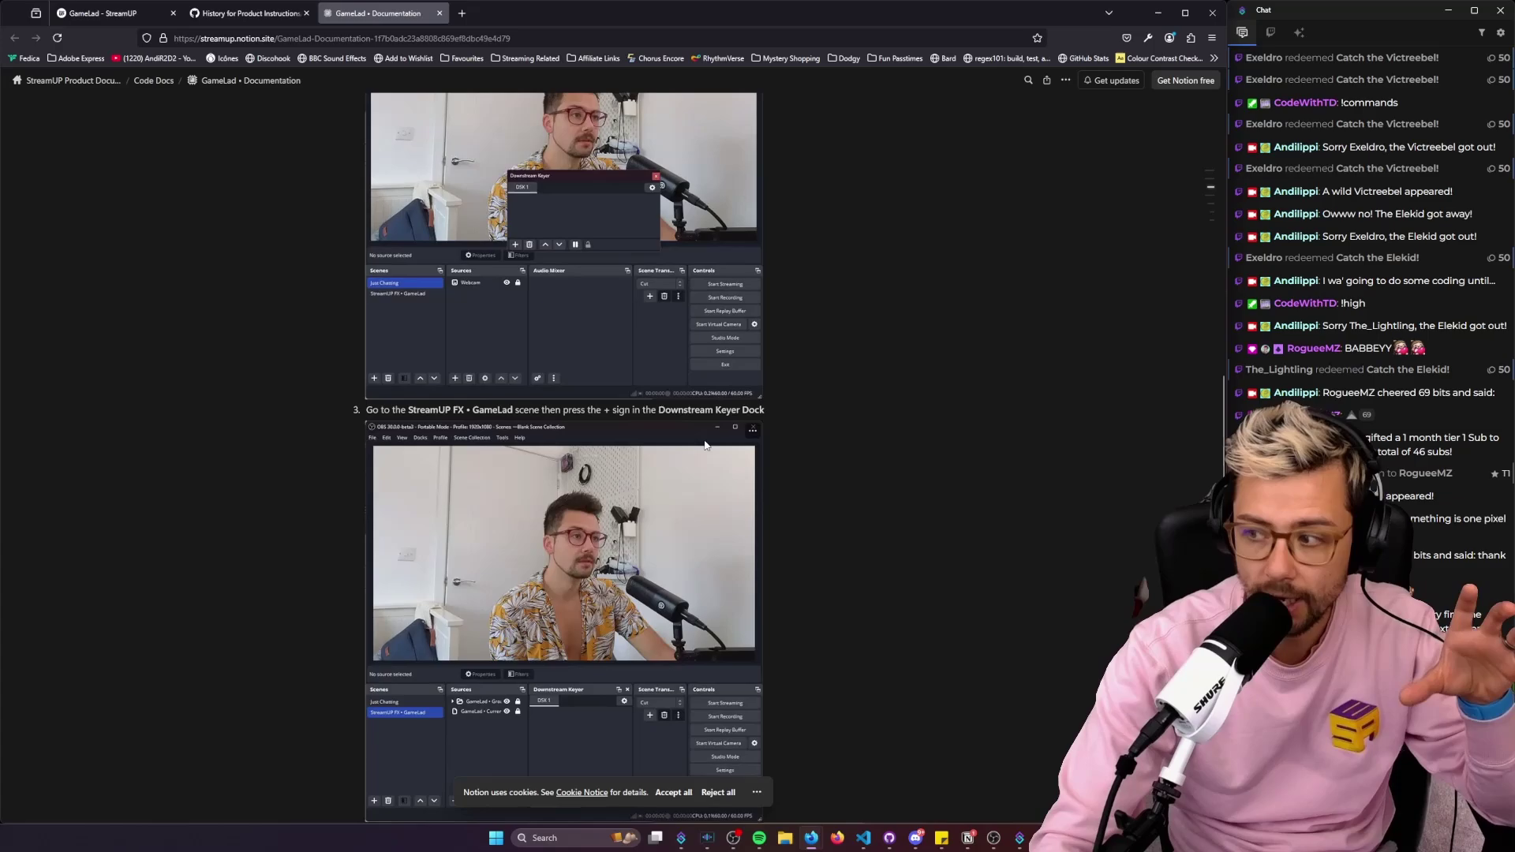
{"action": "scroll", "coordinate": [705, 446], "scroll_direction": "up", "scroll_amount": 10}
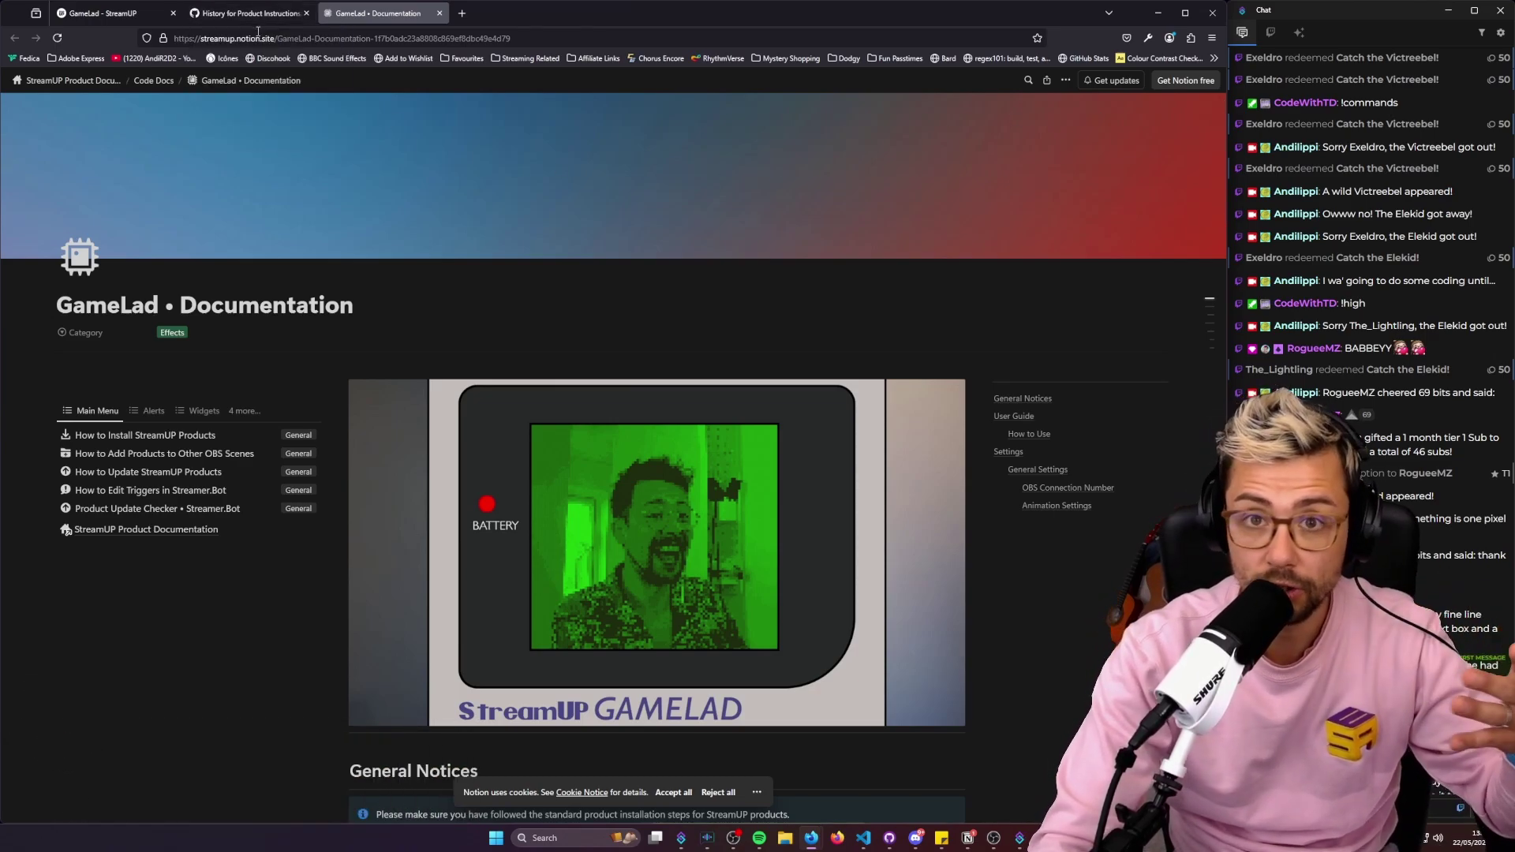
{"action": "left_click", "coordinate": [820, 576]}
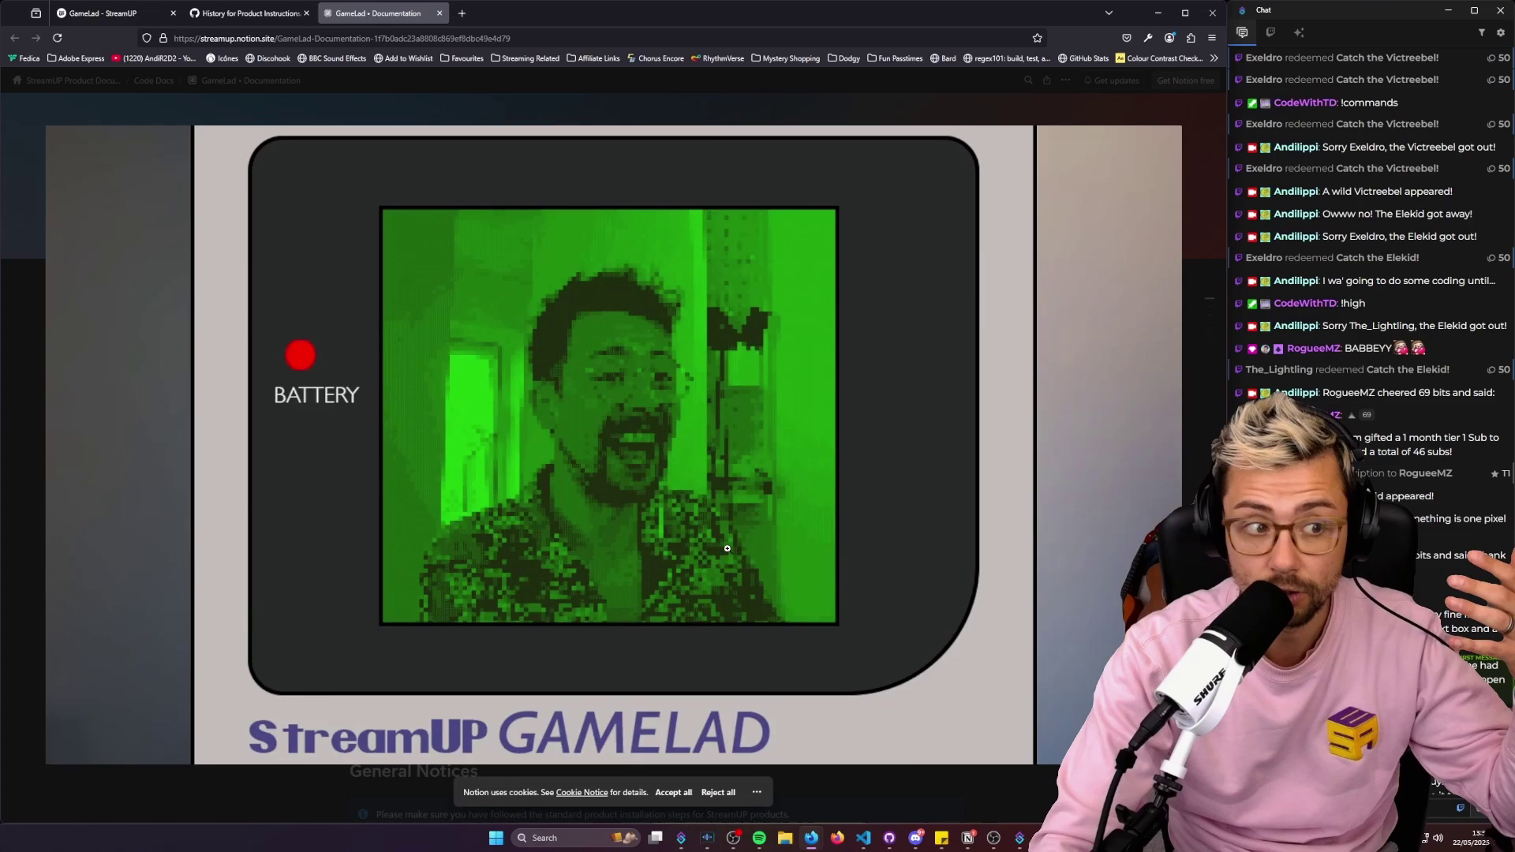
{"action": "left_click", "coordinate": [985, 105]}
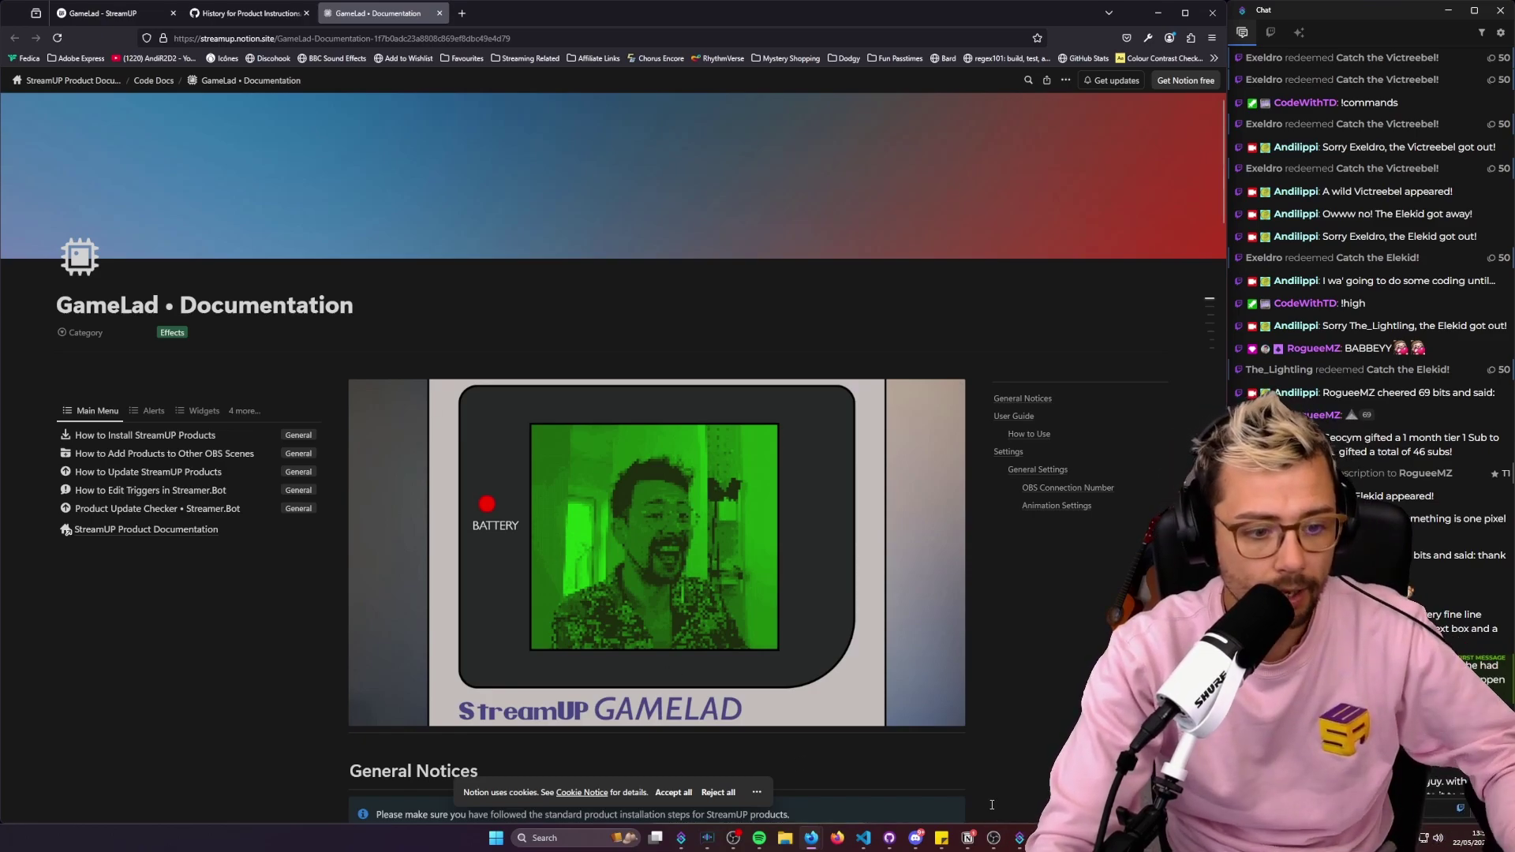
Bring OBS to the front and launch Streamer.bot from the taskbar
{"action": "left_click", "coordinate": [1002, 844]}
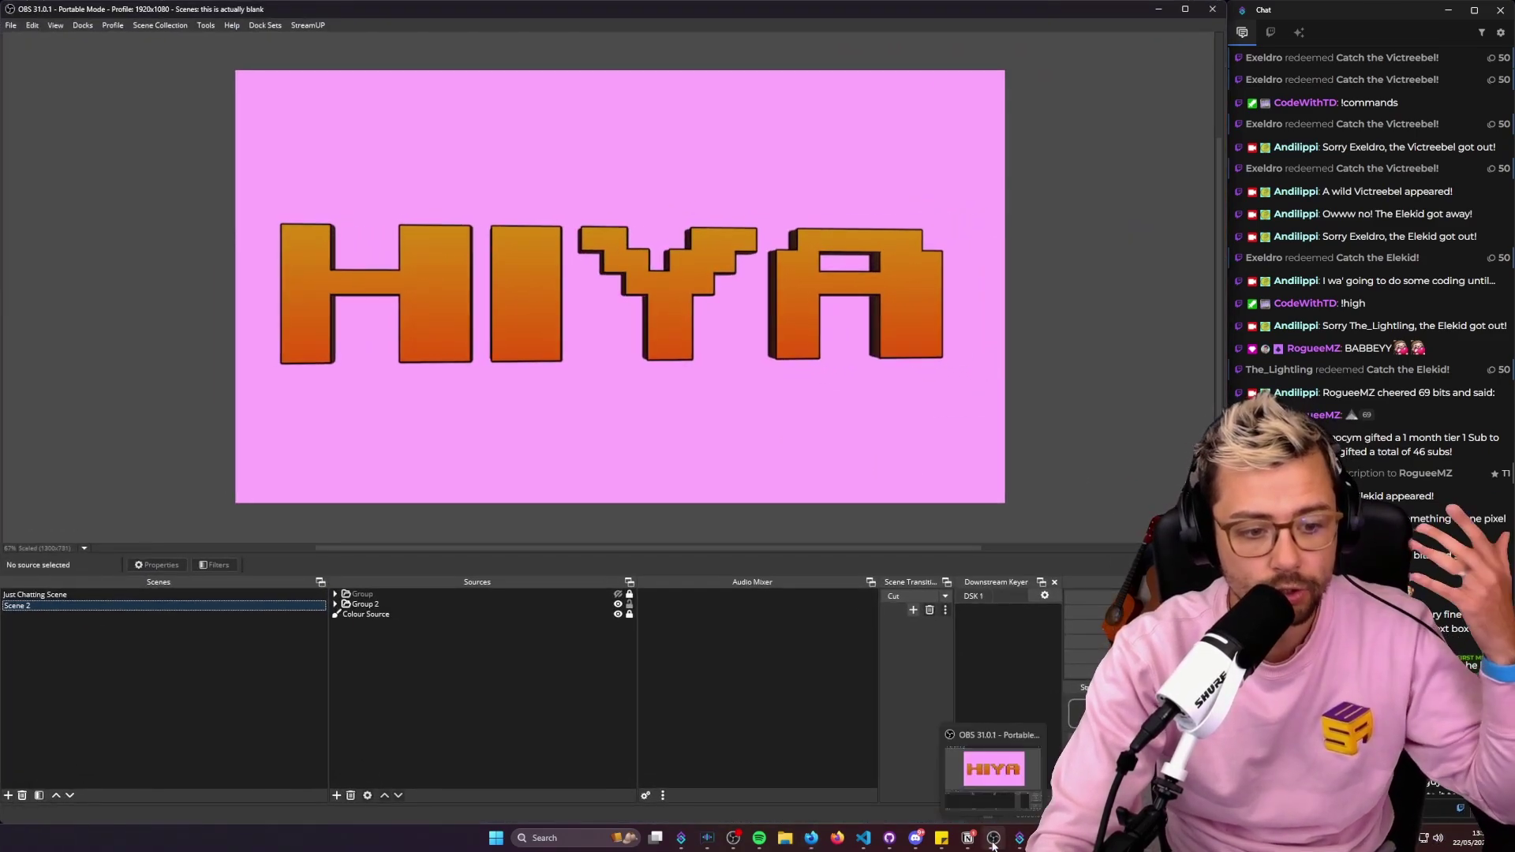
{"action": "left_click", "coordinate": [1019, 838]}
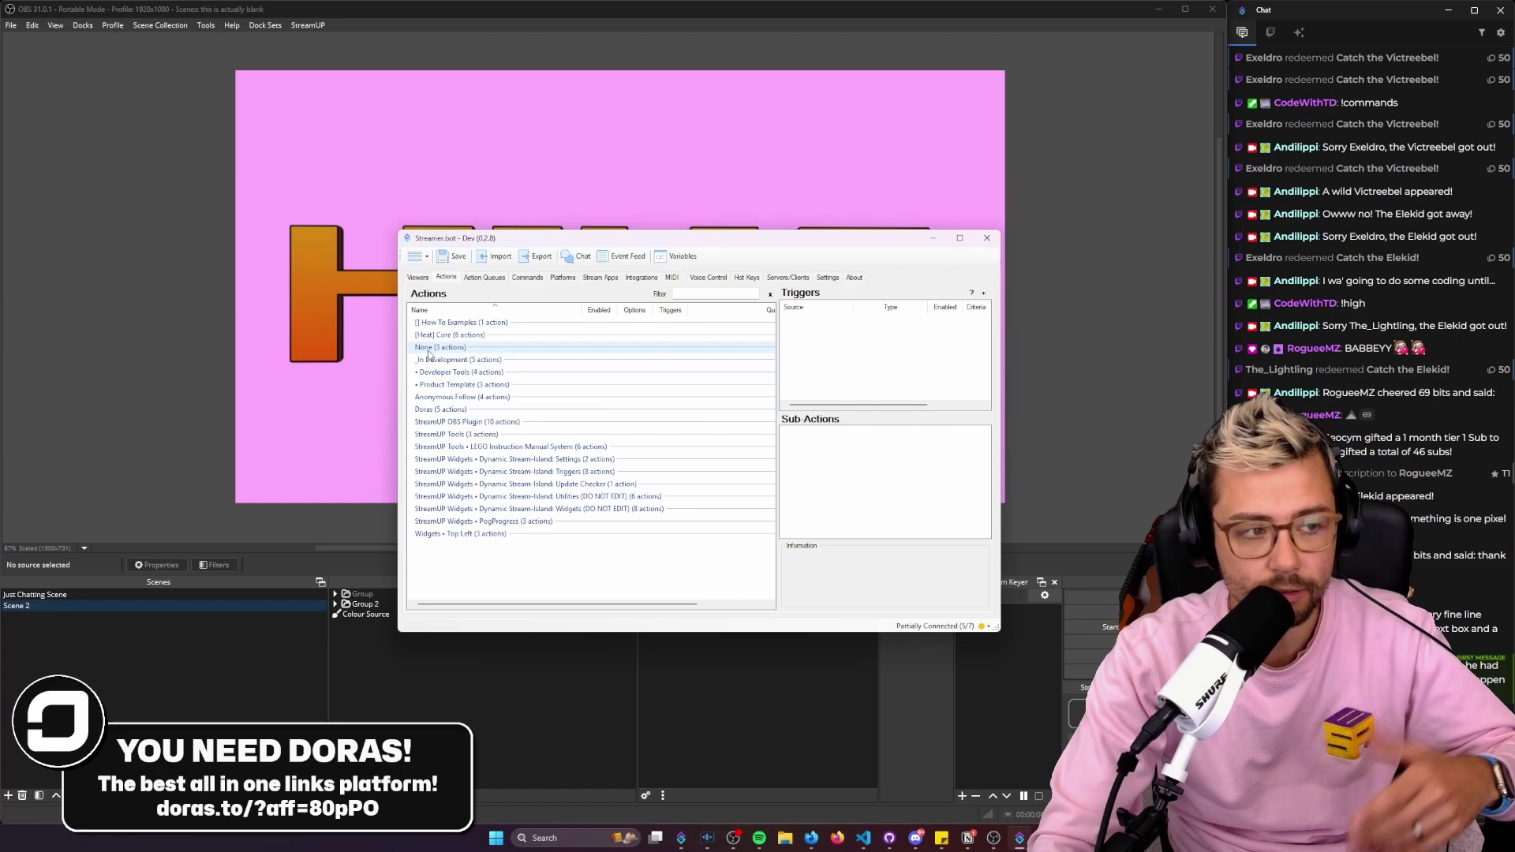
{"action": "left_click", "coordinate": [106, 603]}
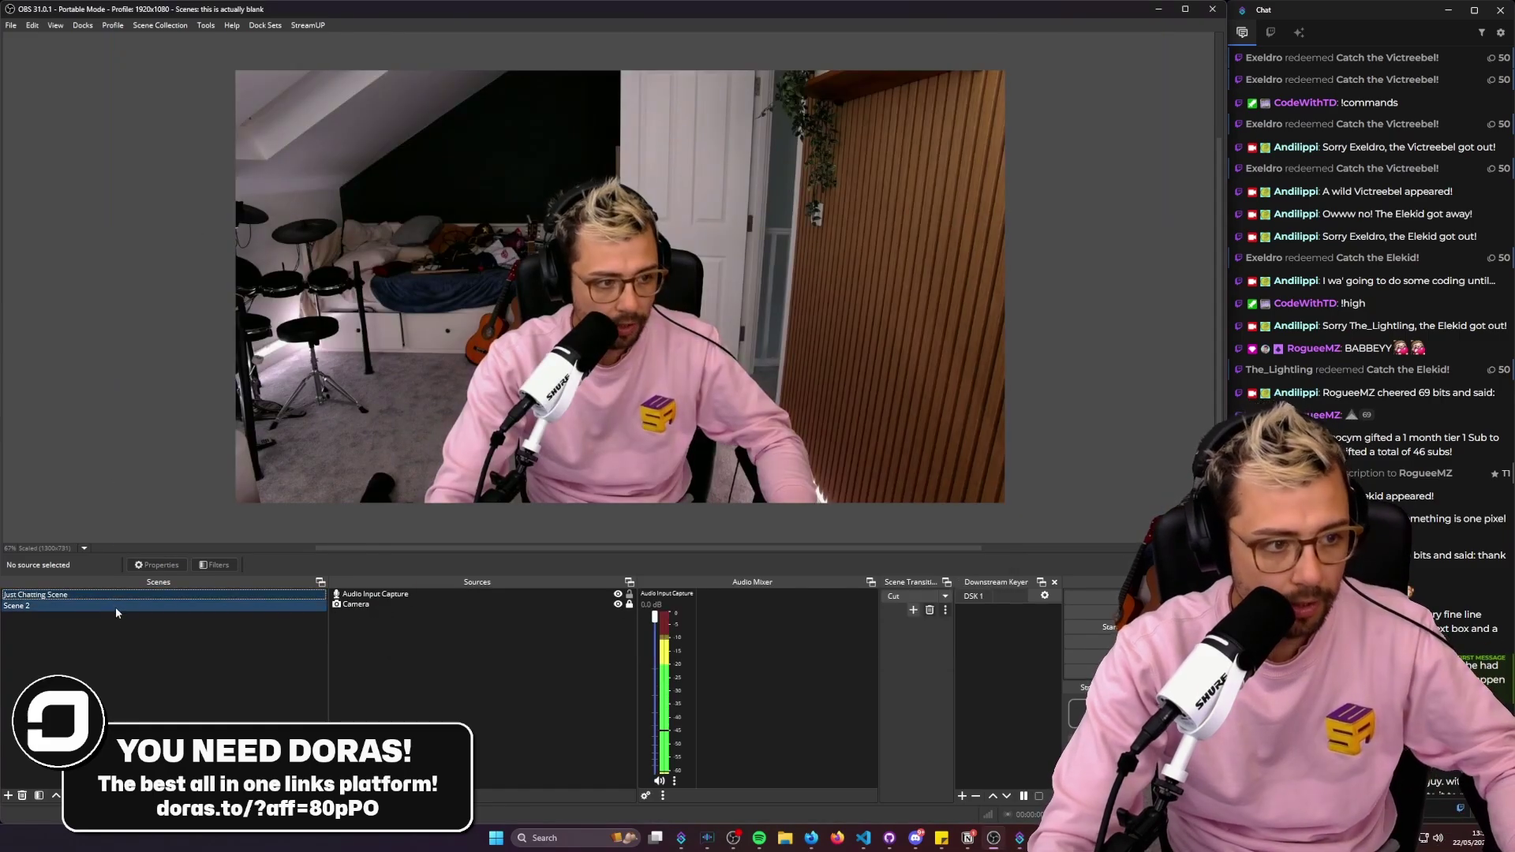
Switch between Just Chatting Scene and Scene 2 in OBS, then minimise OBS
{"action": "left_click", "coordinate": [112, 592]}
{"action": "left_click", "coordinate": [115, 603]}
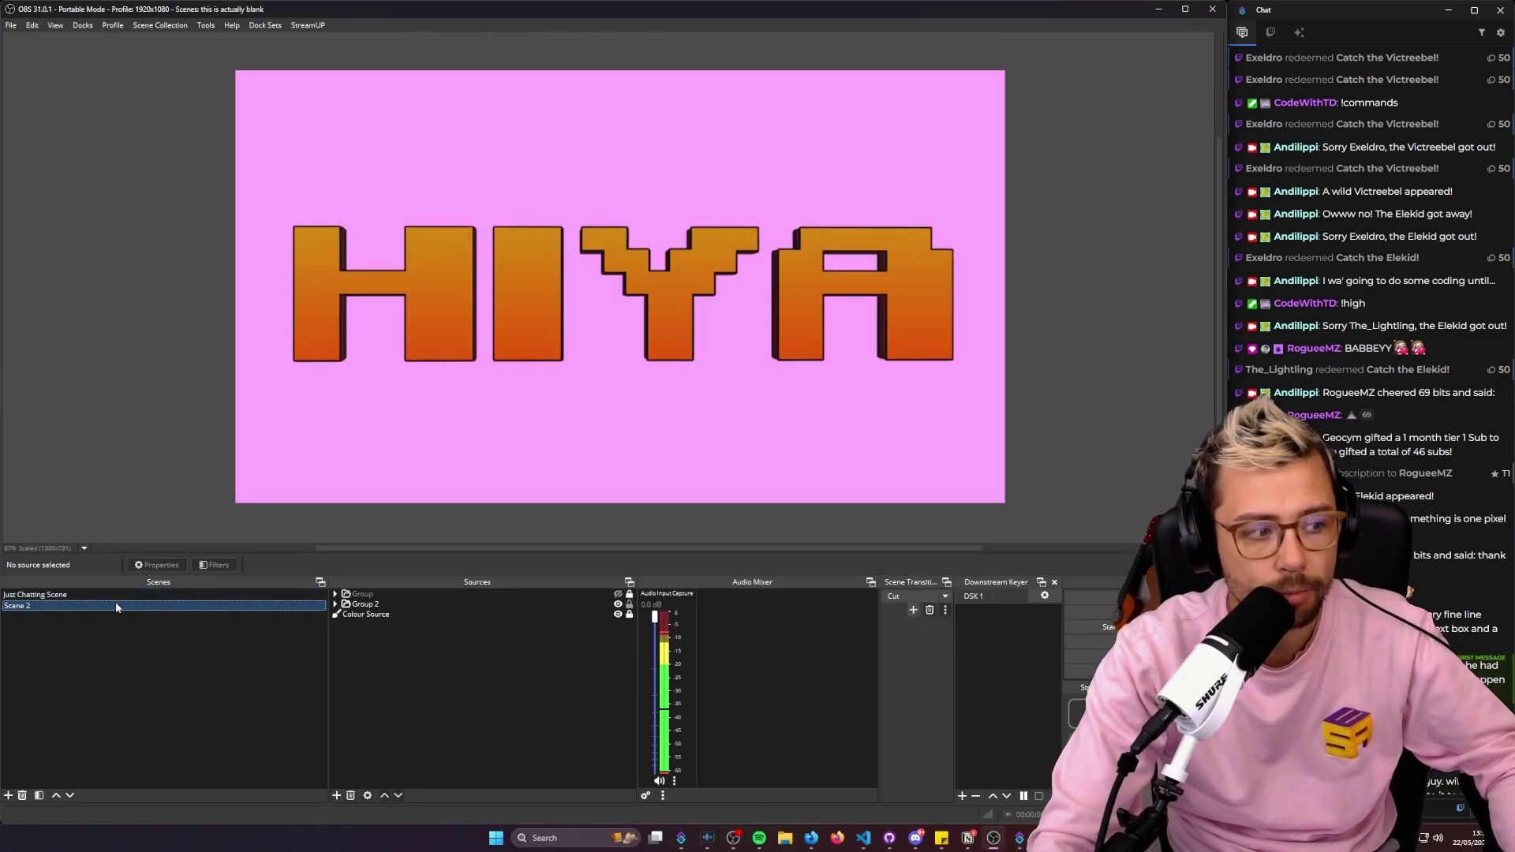
{"action": "left_click", "coordinate": [117, 598]}
{"action": "left_click", "coordinate": [116, 596]}
{"action": "left_click", "coordinate": [116, 606]}
{"action": "left_click", "coordinate": [113, 597]}
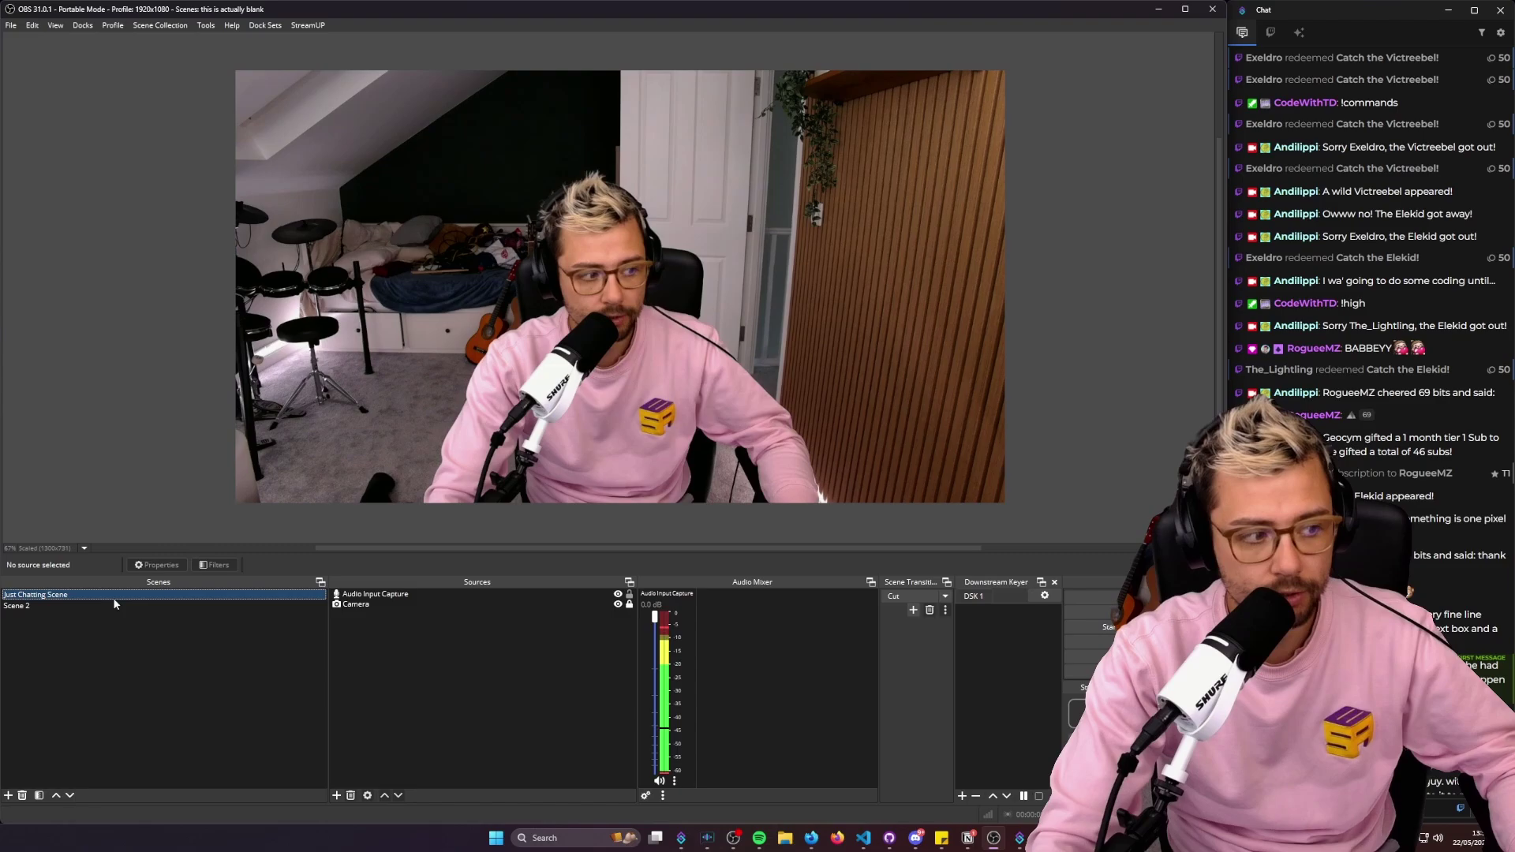
{"action": "left_click", "coordinate": [116, 605]}
{"action": "left_click", "coordinate": [170, 596]}
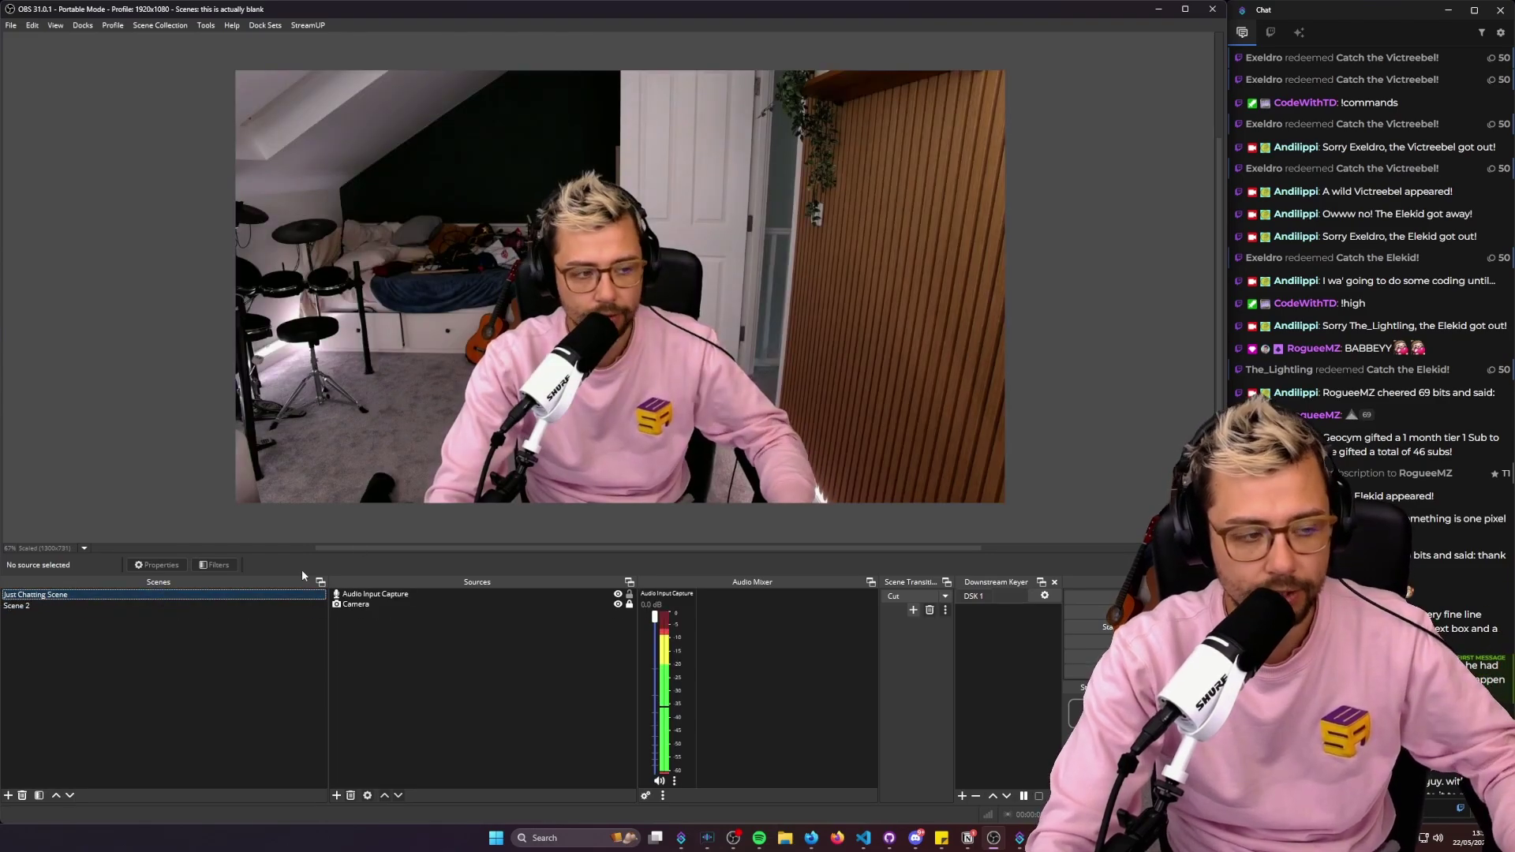
{"action": "left_click", "coordinate": [1158, 9]}
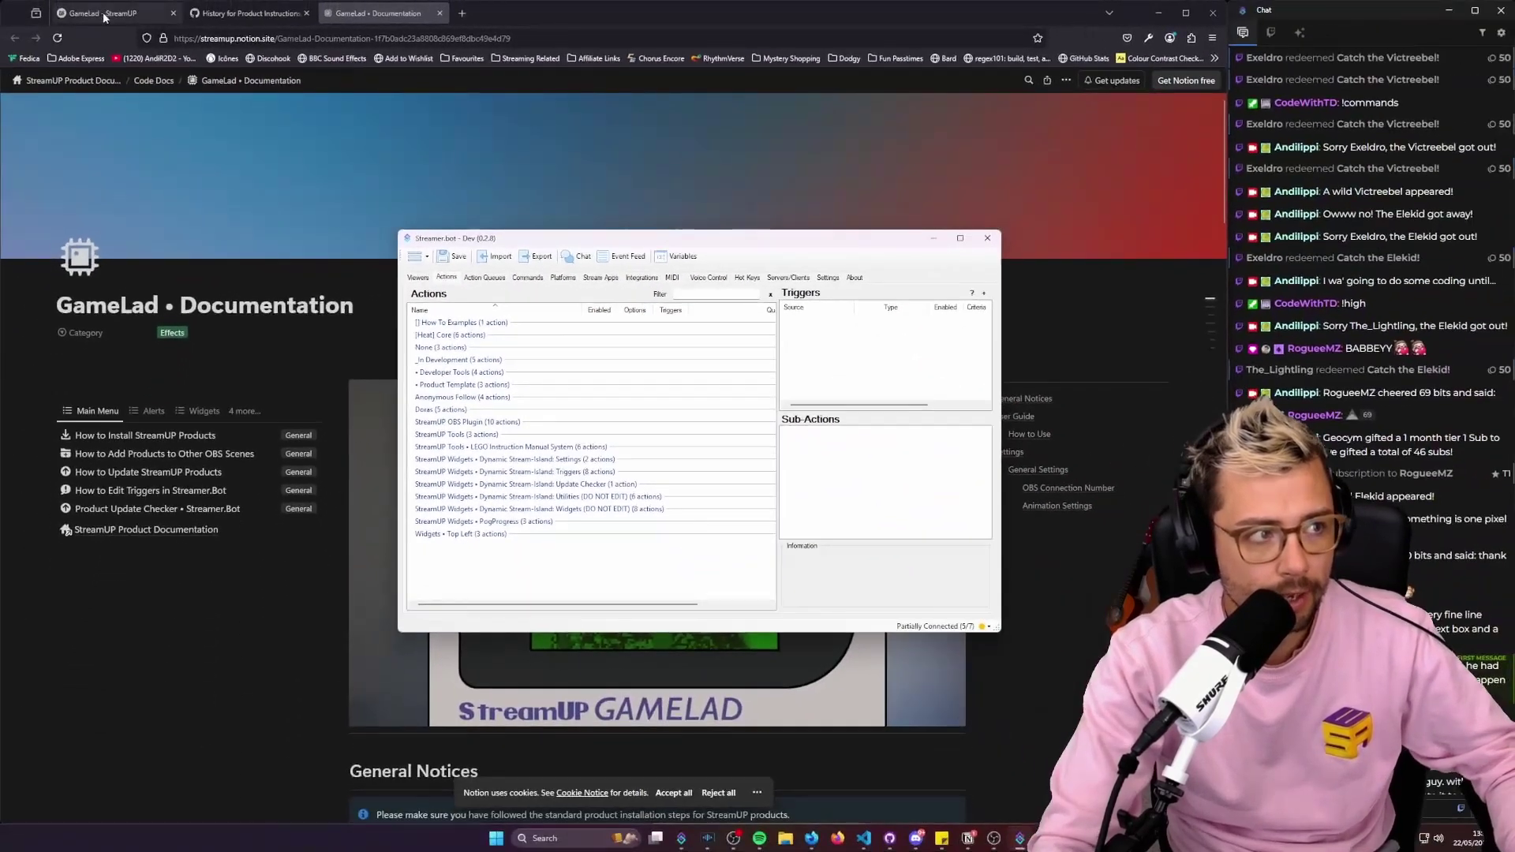
Open andilippi.co.uk in a new tab, reveal the membership tier discounts, then return to the GameLad page
{"action": "left_click", "coordinate": [103, 13]}
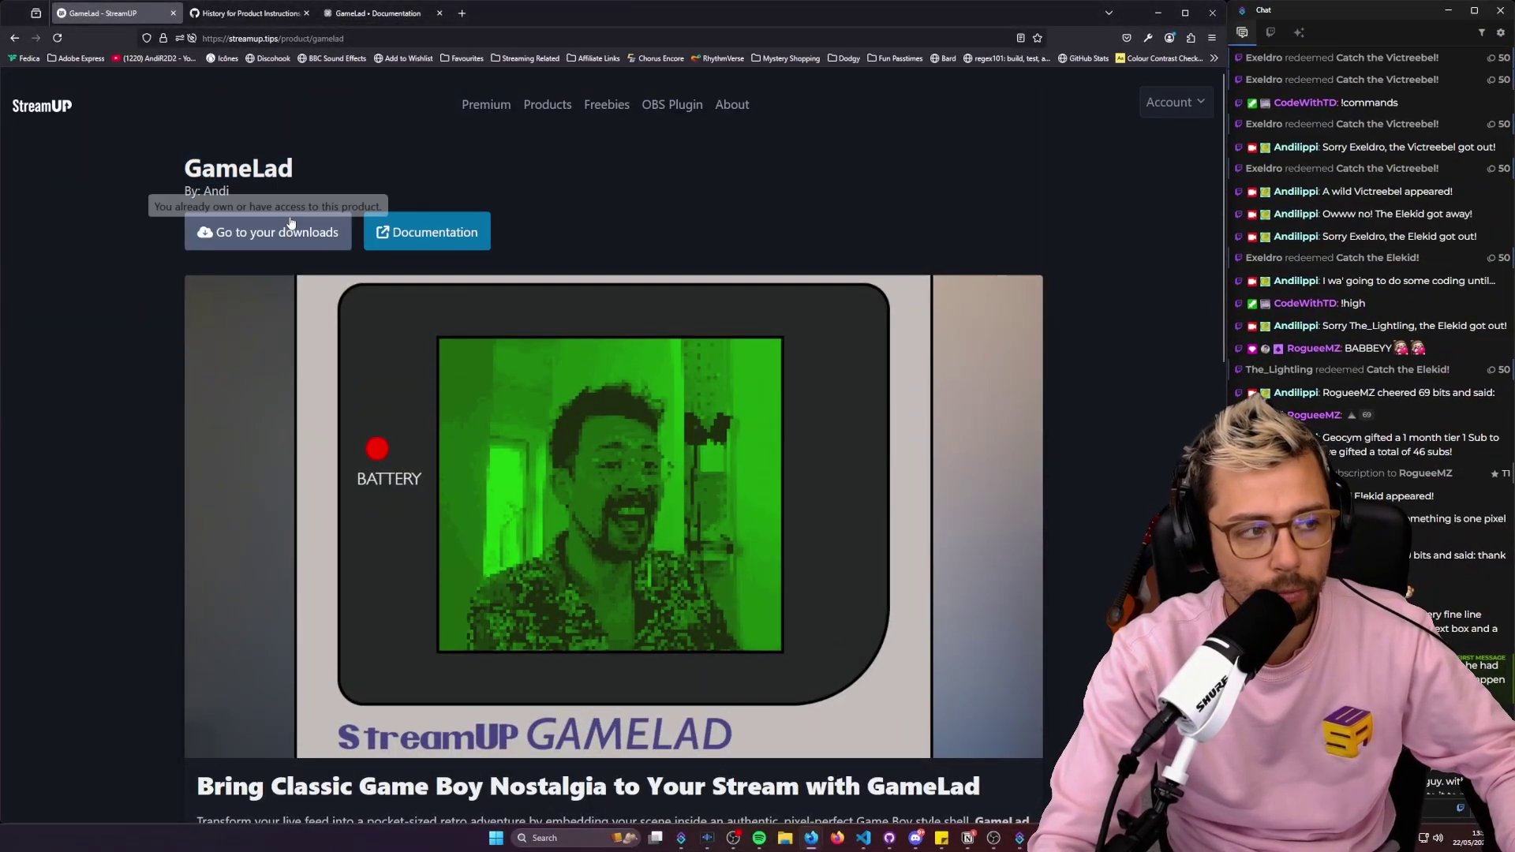
{"action": "left_click", "coordinate": [464, 14]}
{"action": "type", "text": "andilippi.co.uk/"}
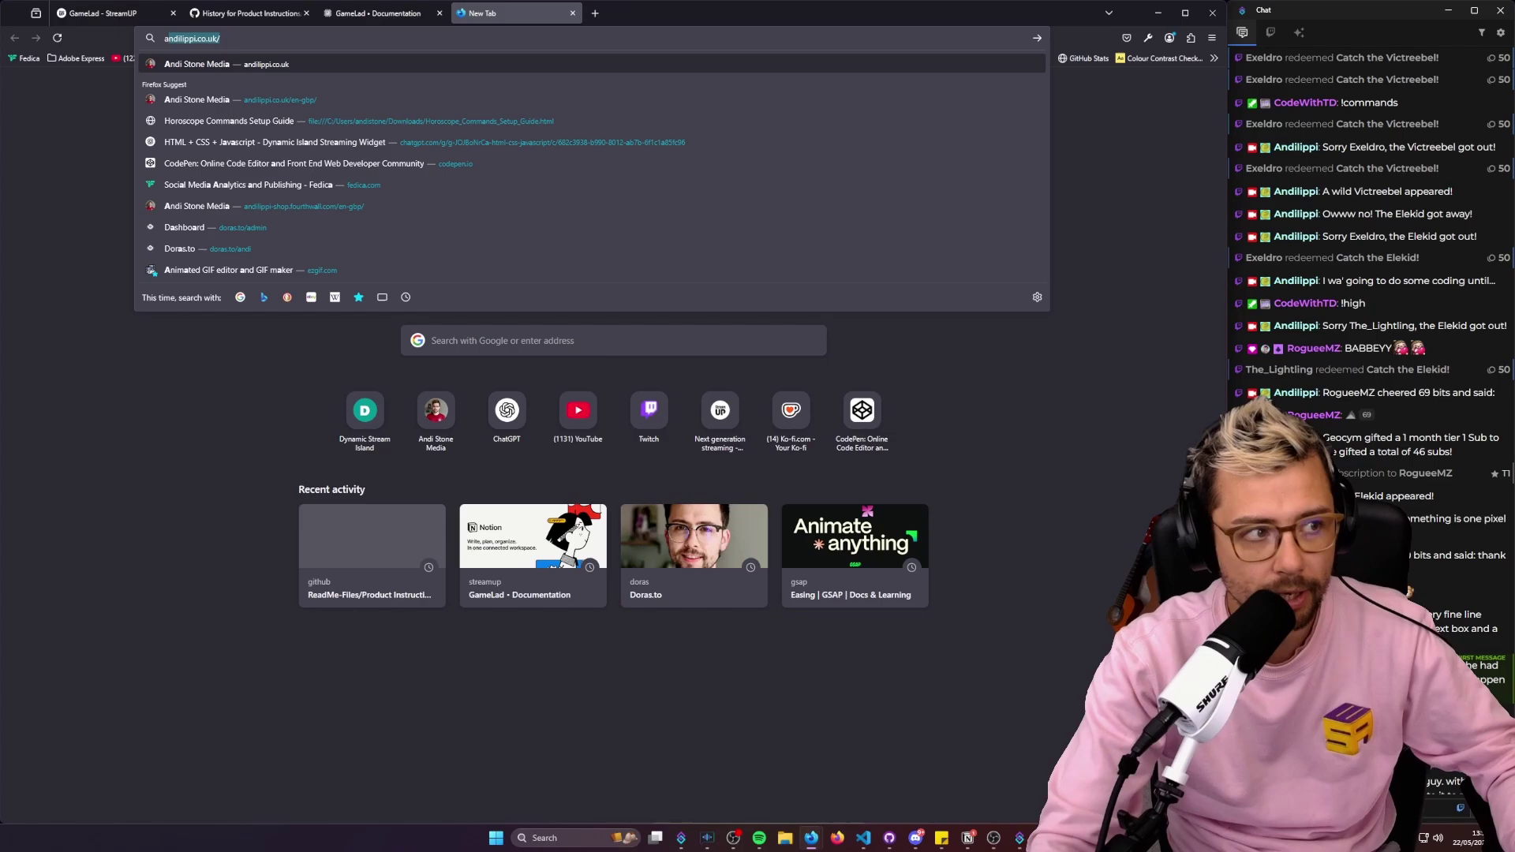
{"action": "key", "text": "Return"}
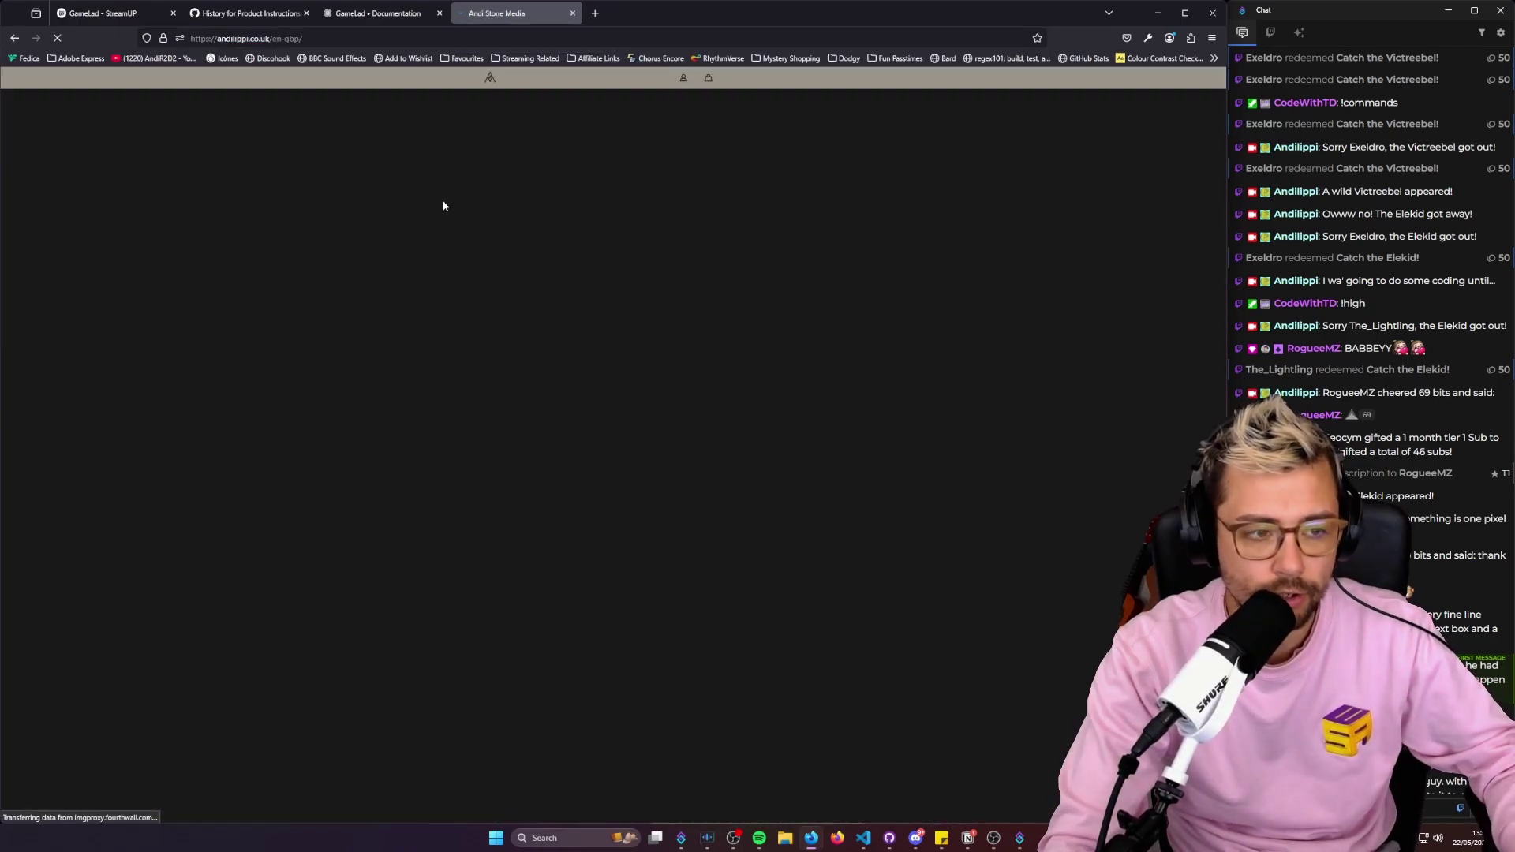
{"action": "scroll", "coordinate": [622, 565], "scroll_direction": "down", "scroll_amount": 2}
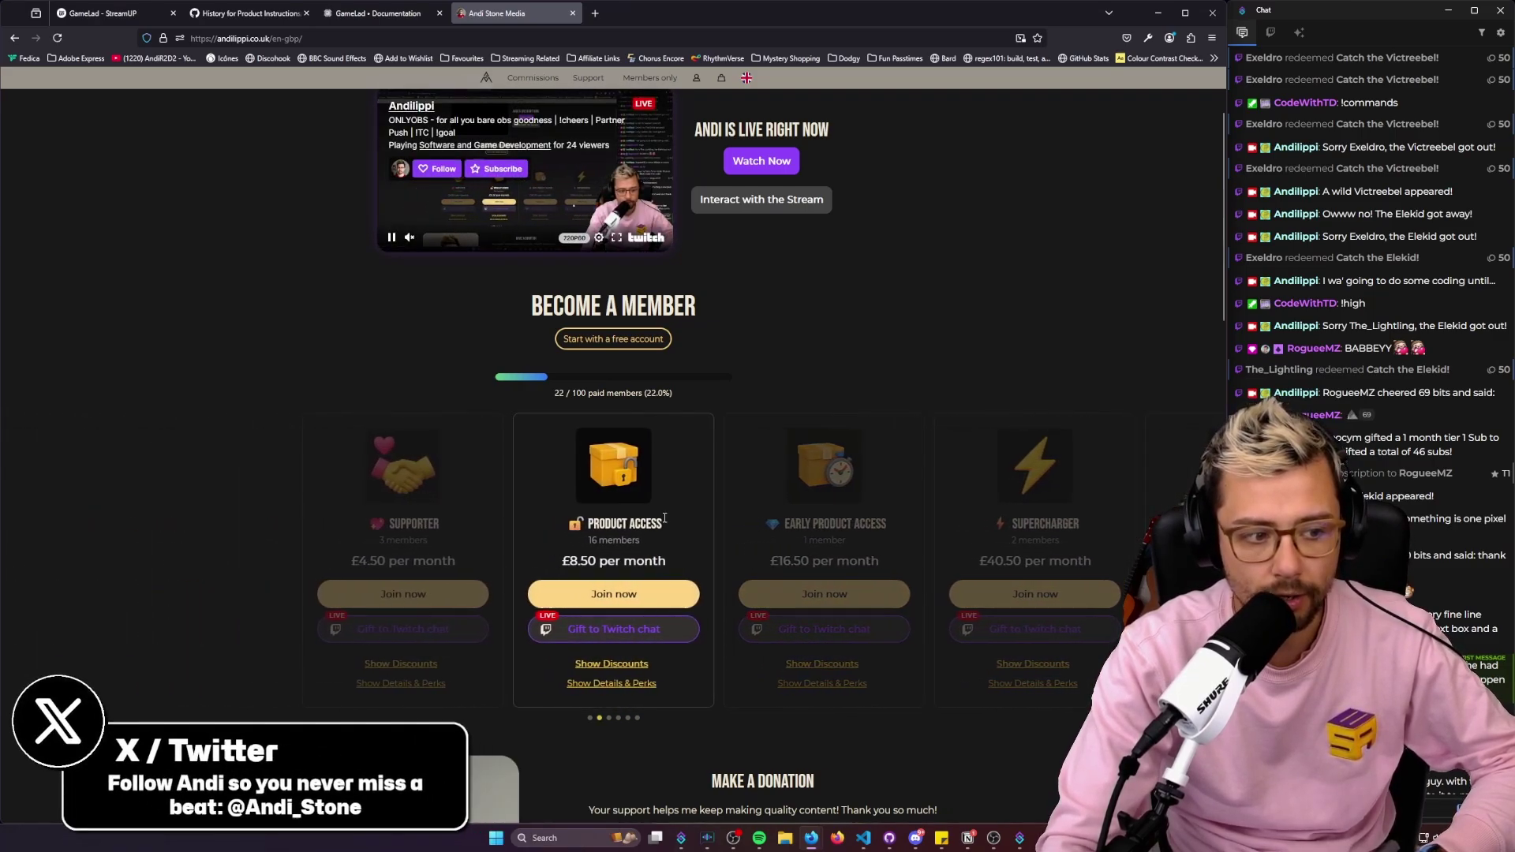
{"action": "left_click", "coordinate": [609, 664]}
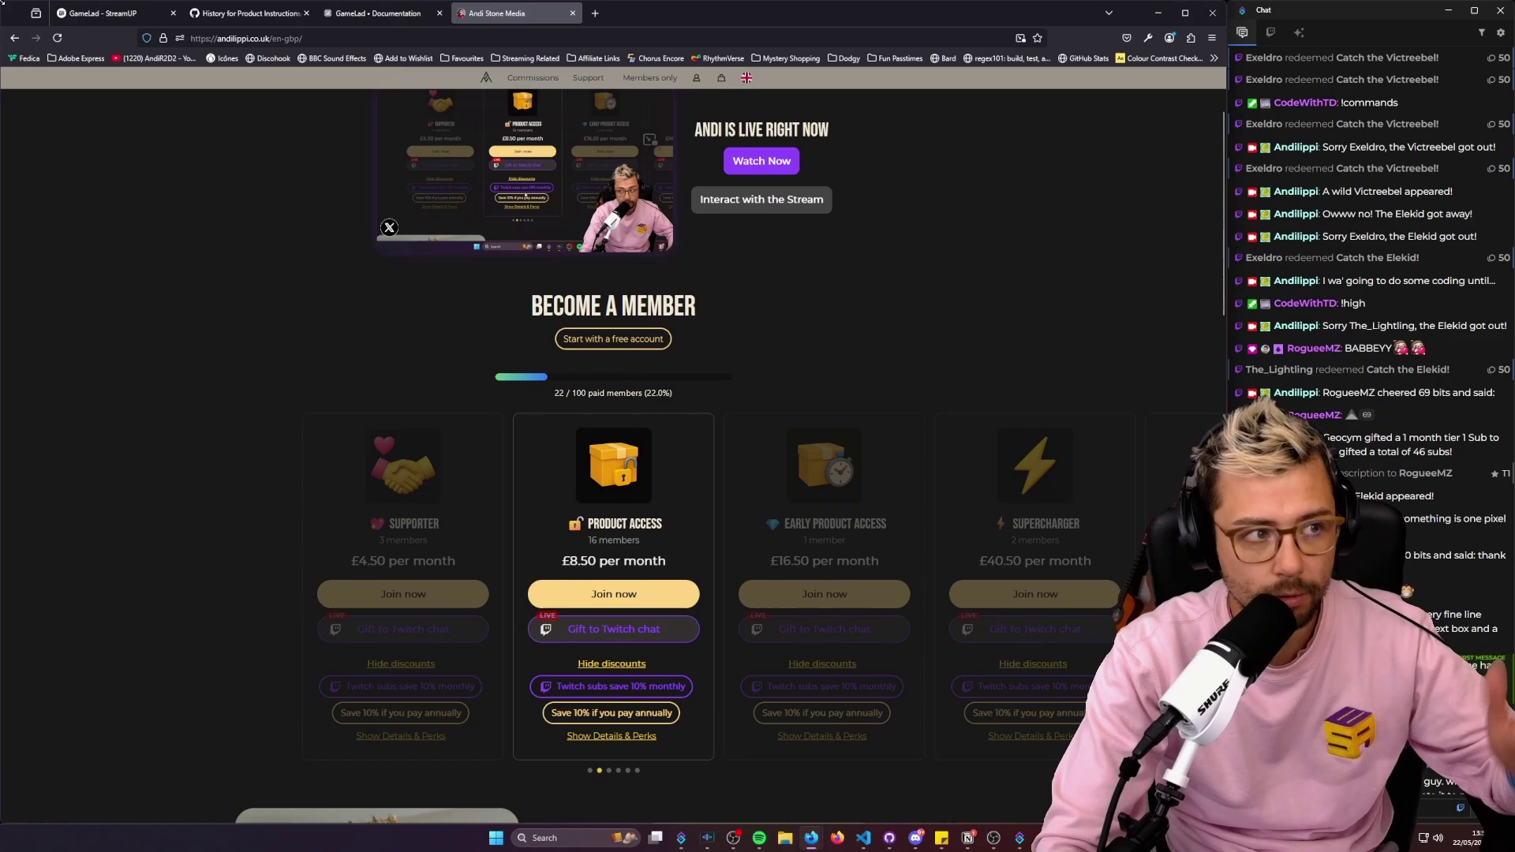
{"action": "left_click", "coordinate": [126, 11]}
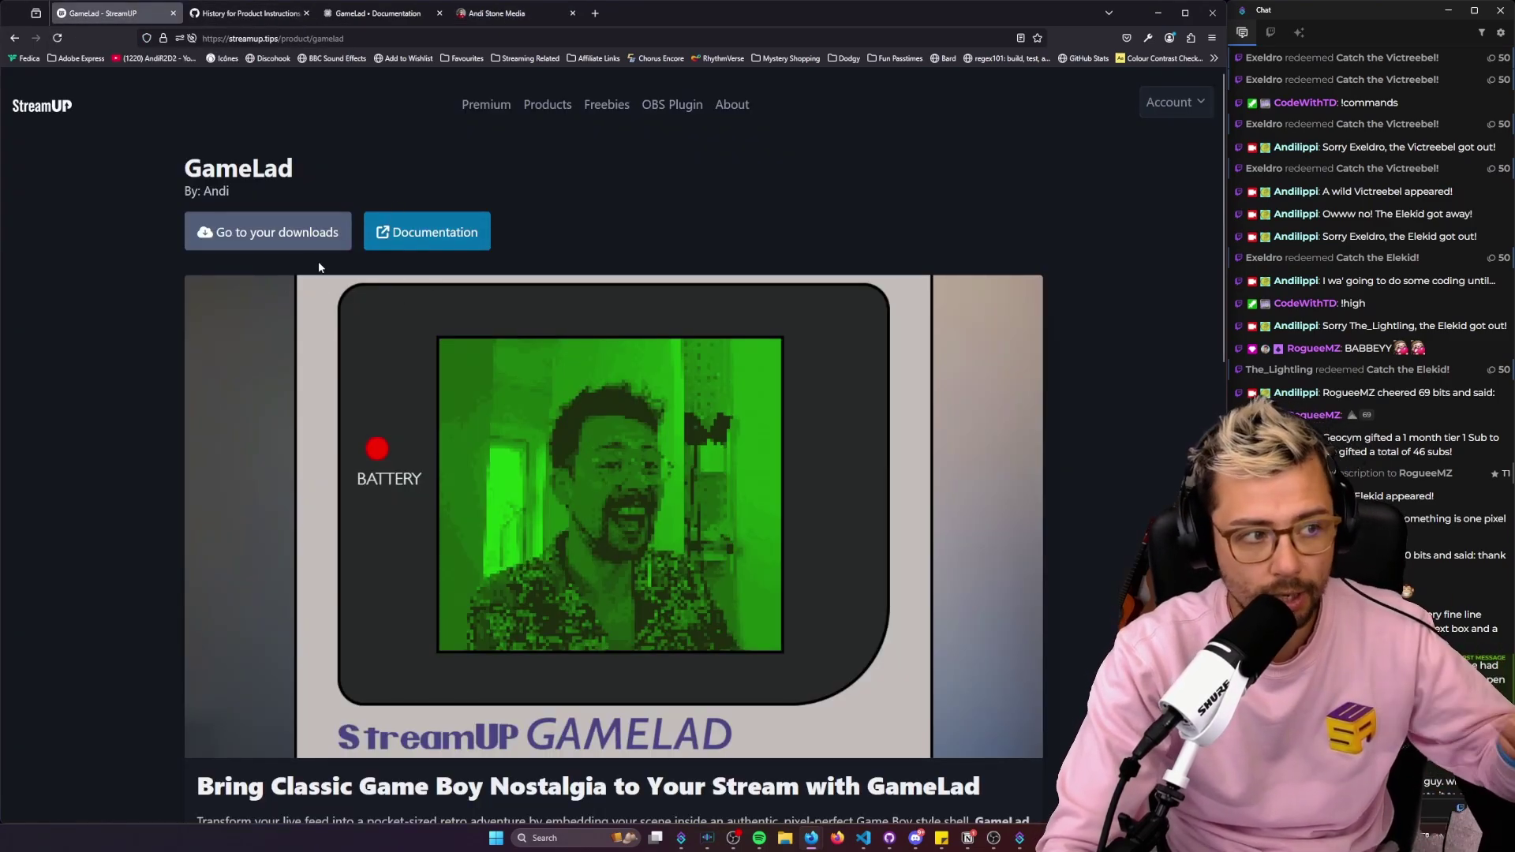
Open 'Go to your downloads' and scroll the Product Downloads list to find GameLad
{"action": "left_click", "coordinate": [328, 222]}
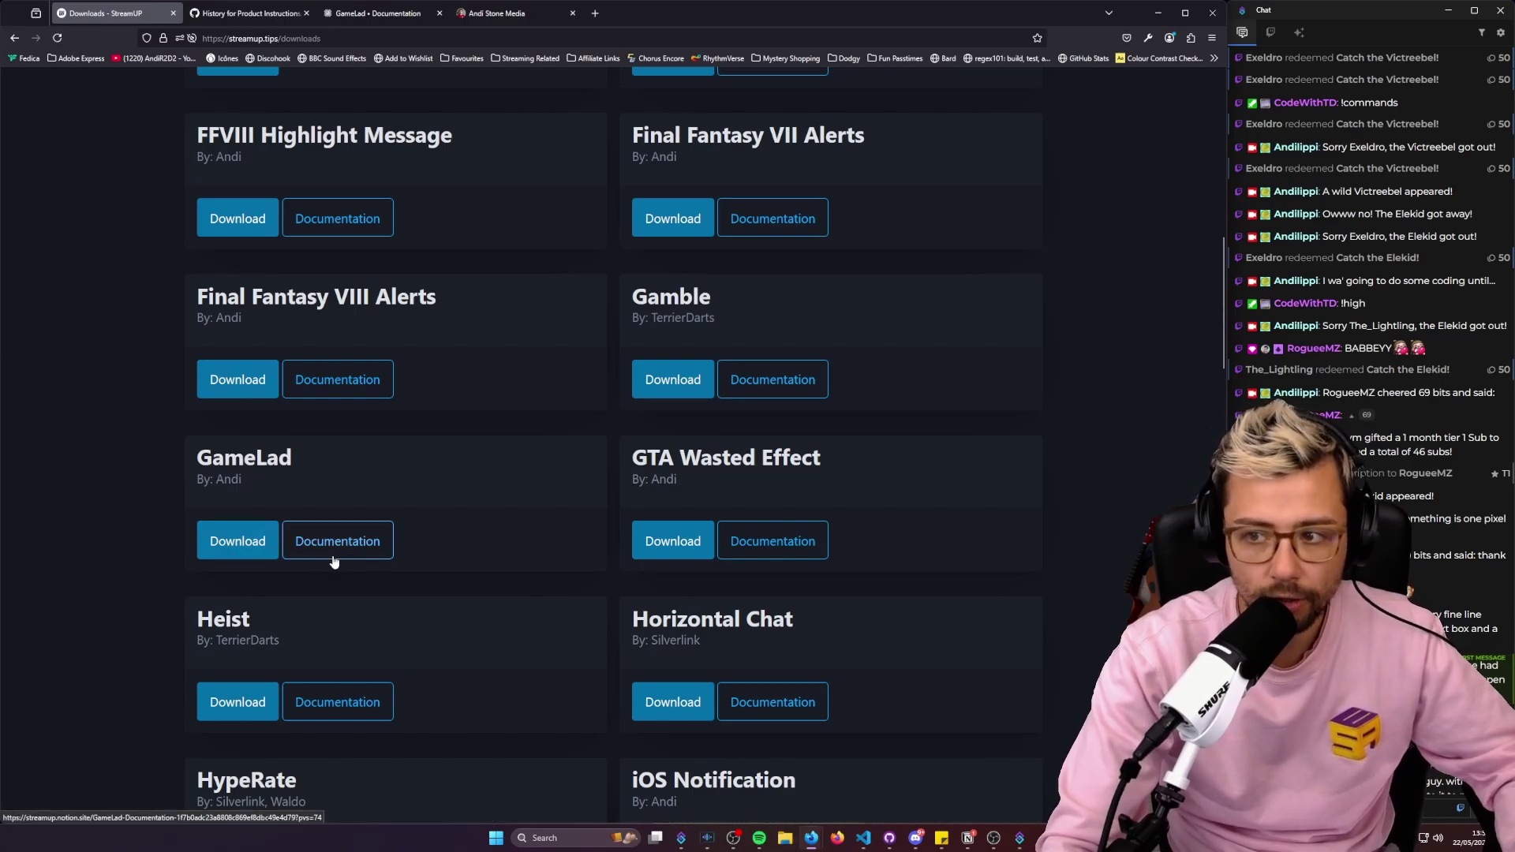
{"action": "scroll", "coordinate": [500, 440], "scroll_direction": "down", "scroll_amount": 20}
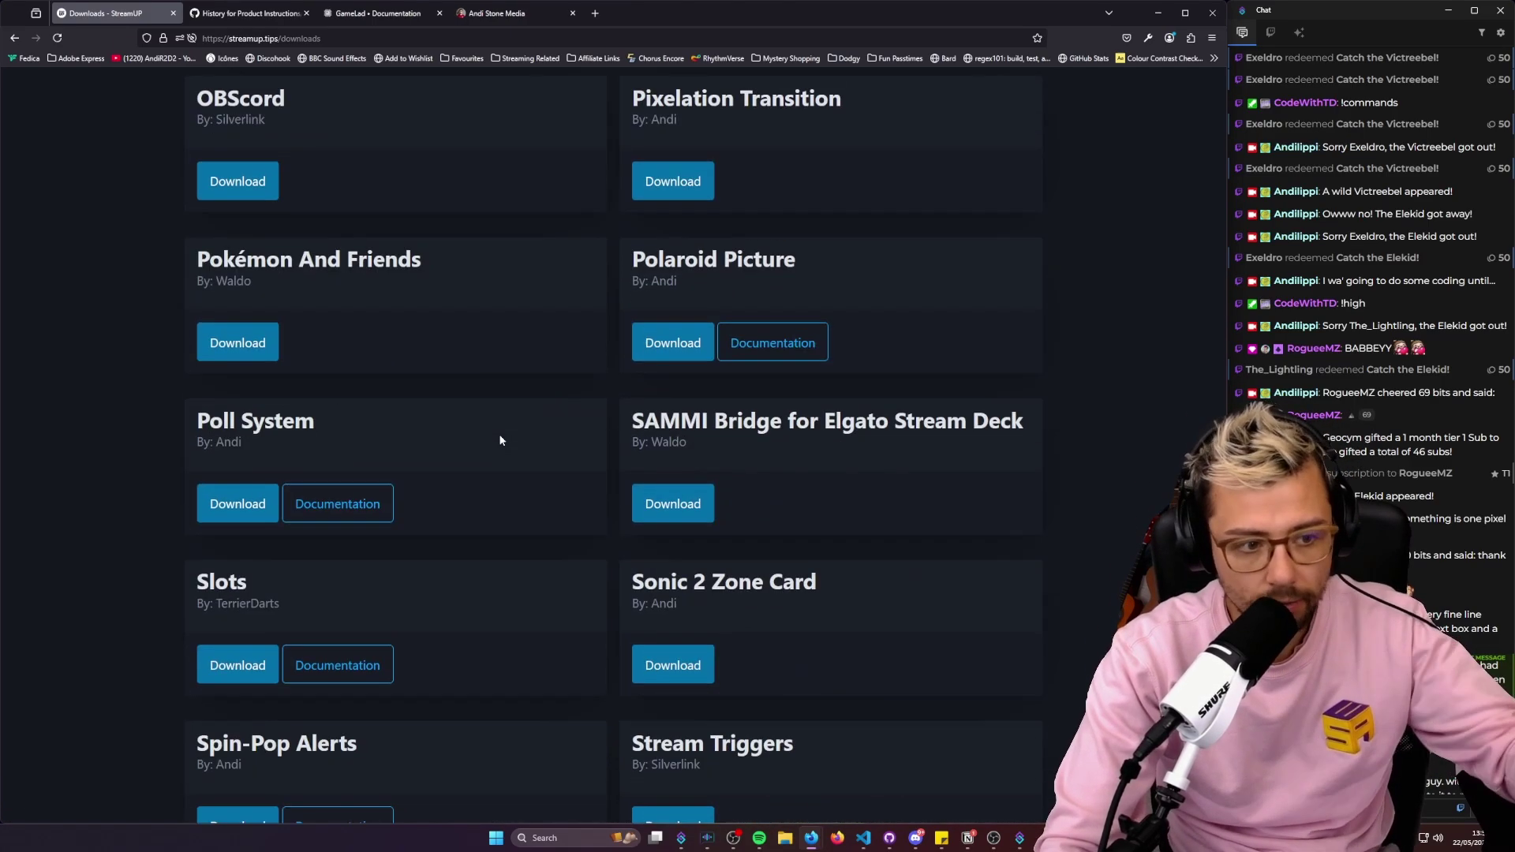
{"action": "scroll", "coordinate": [500, 439], "scroll_direction": "up", "scroll_amount": 12}
{"action": "scroll", "coordinate": [500, 440], "scroll_direction": "up", "scroll_amount": 15}
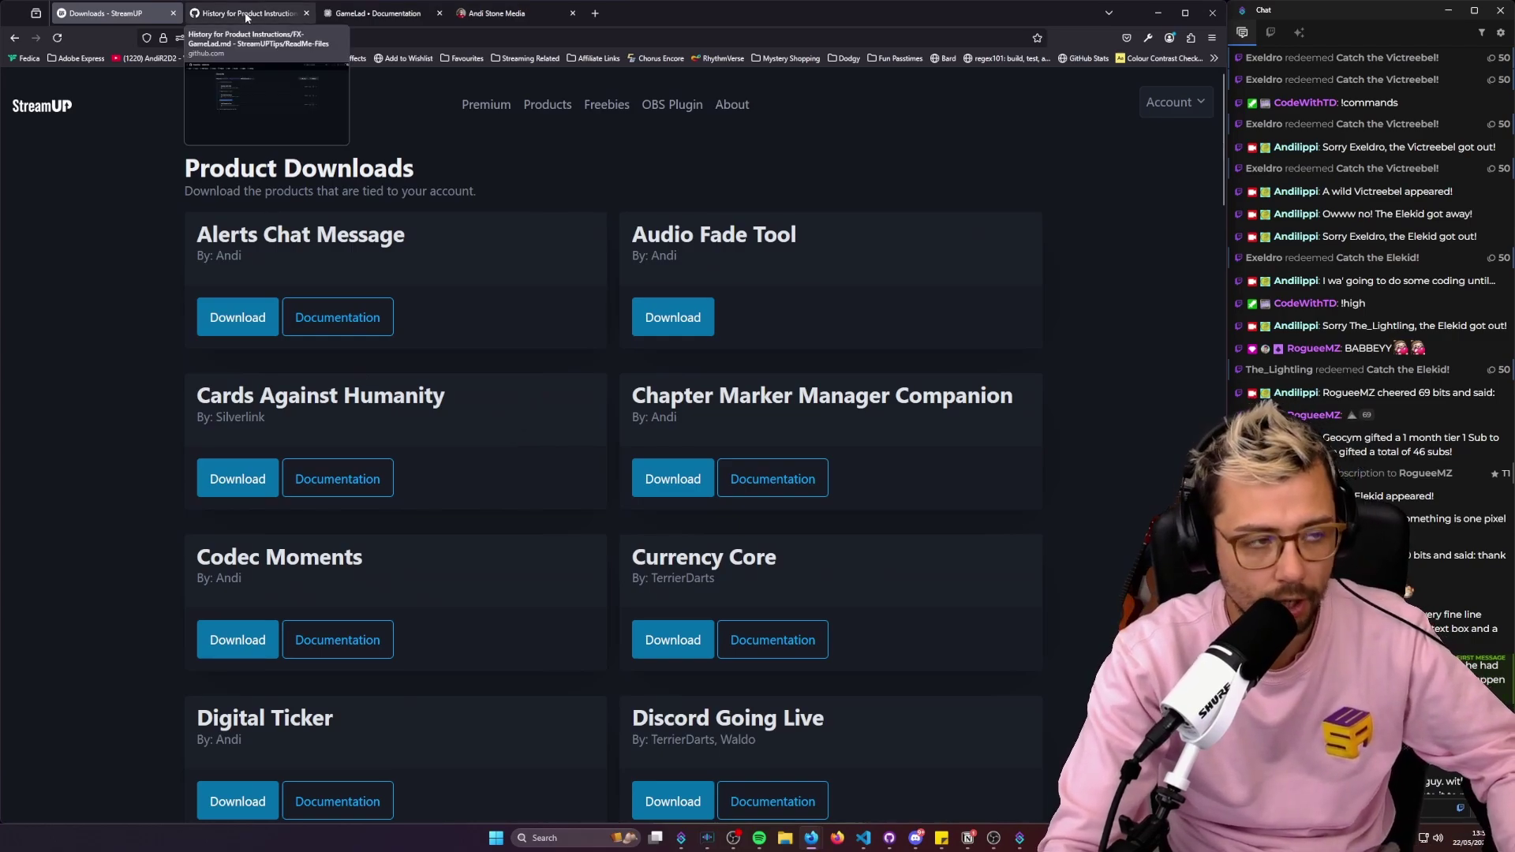
Minimise the browser and browse the FX-GameLad folder into 2 - OBS INSTALL
{"action": "left_click", "coordinate": [1157, 13]}
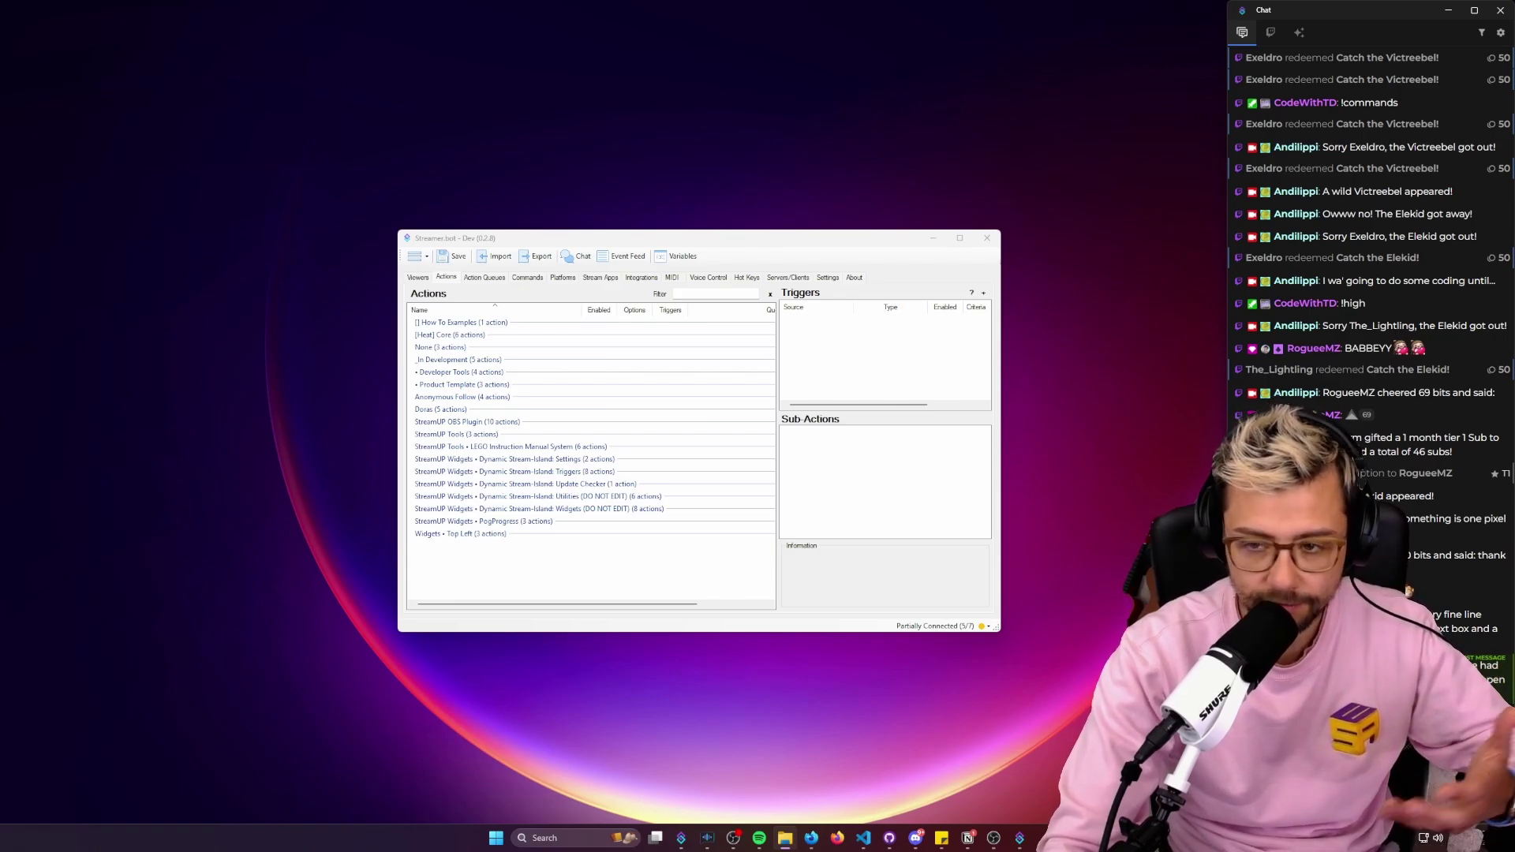
{"action": "key", "text": "alt+Tab"}
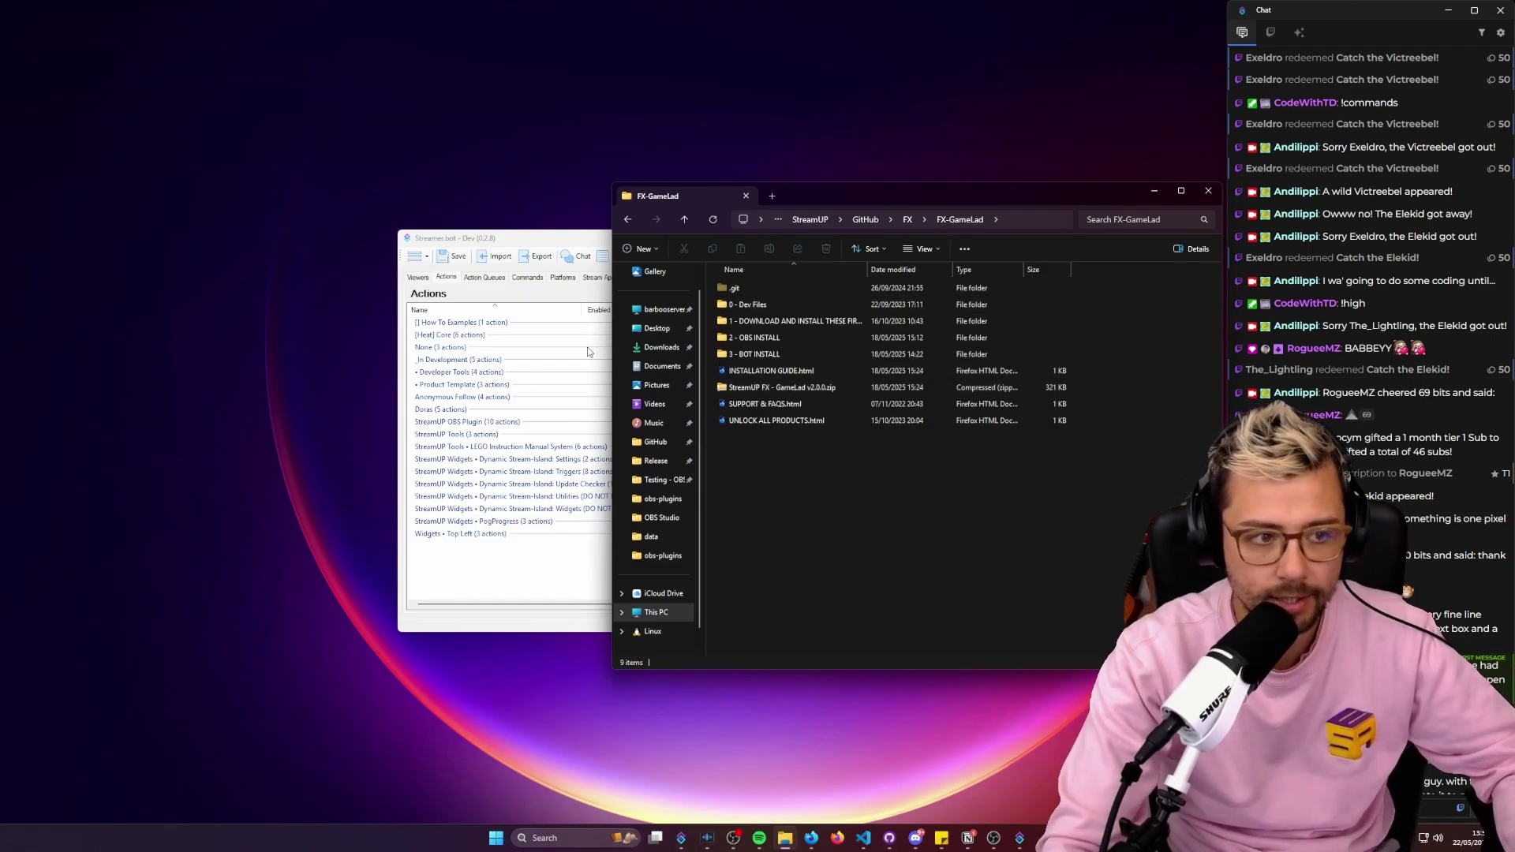
{"action": "double_click", "coordinate": [762, 325]}
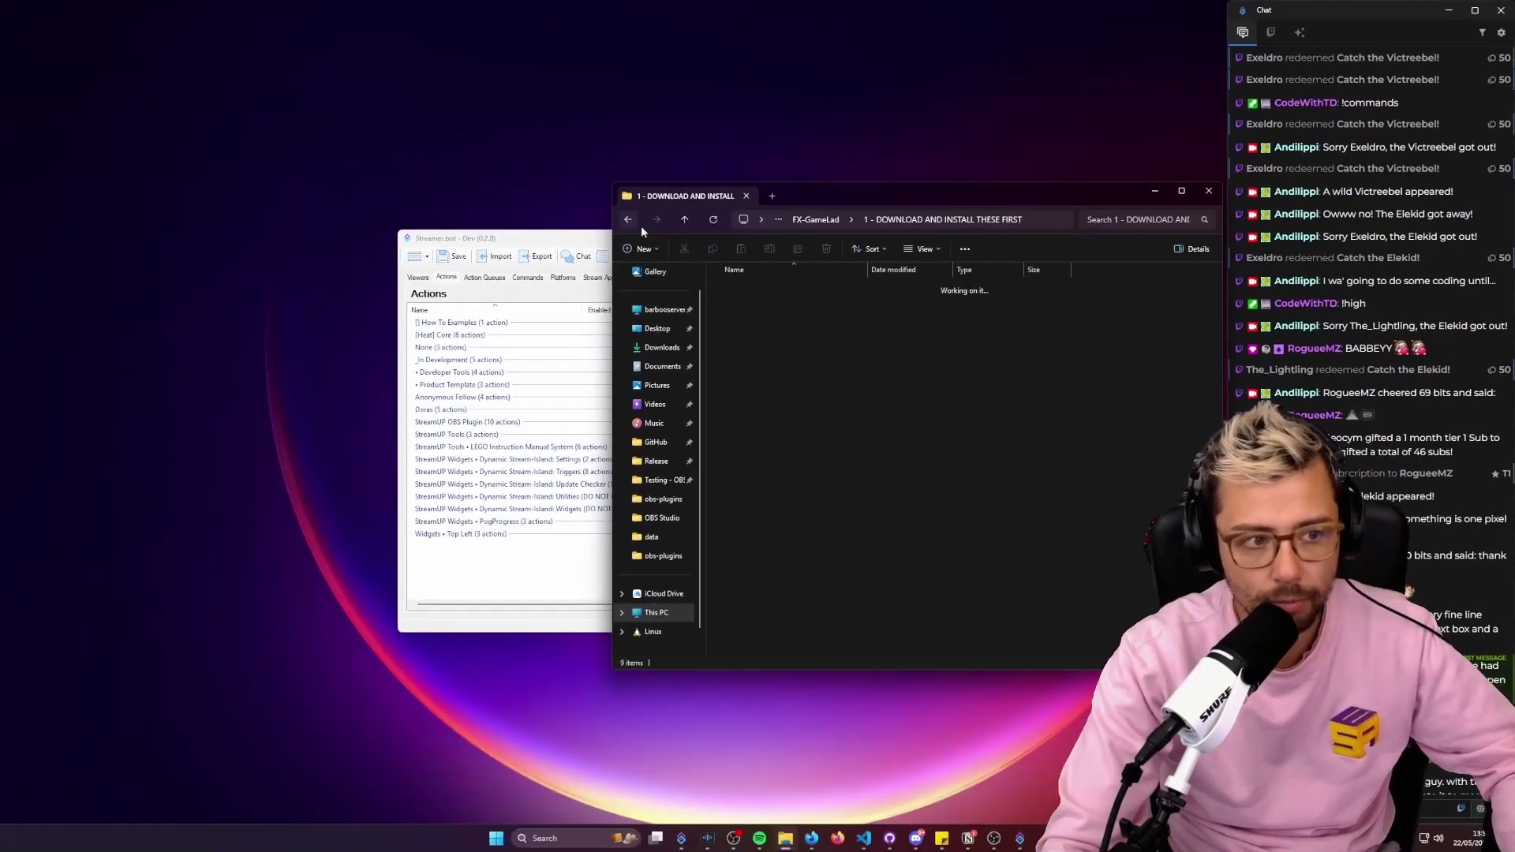
{"action": "left_click", "coordinate": [444, 282]}
{"action": "double_click", "coordinate": [757, 337]}
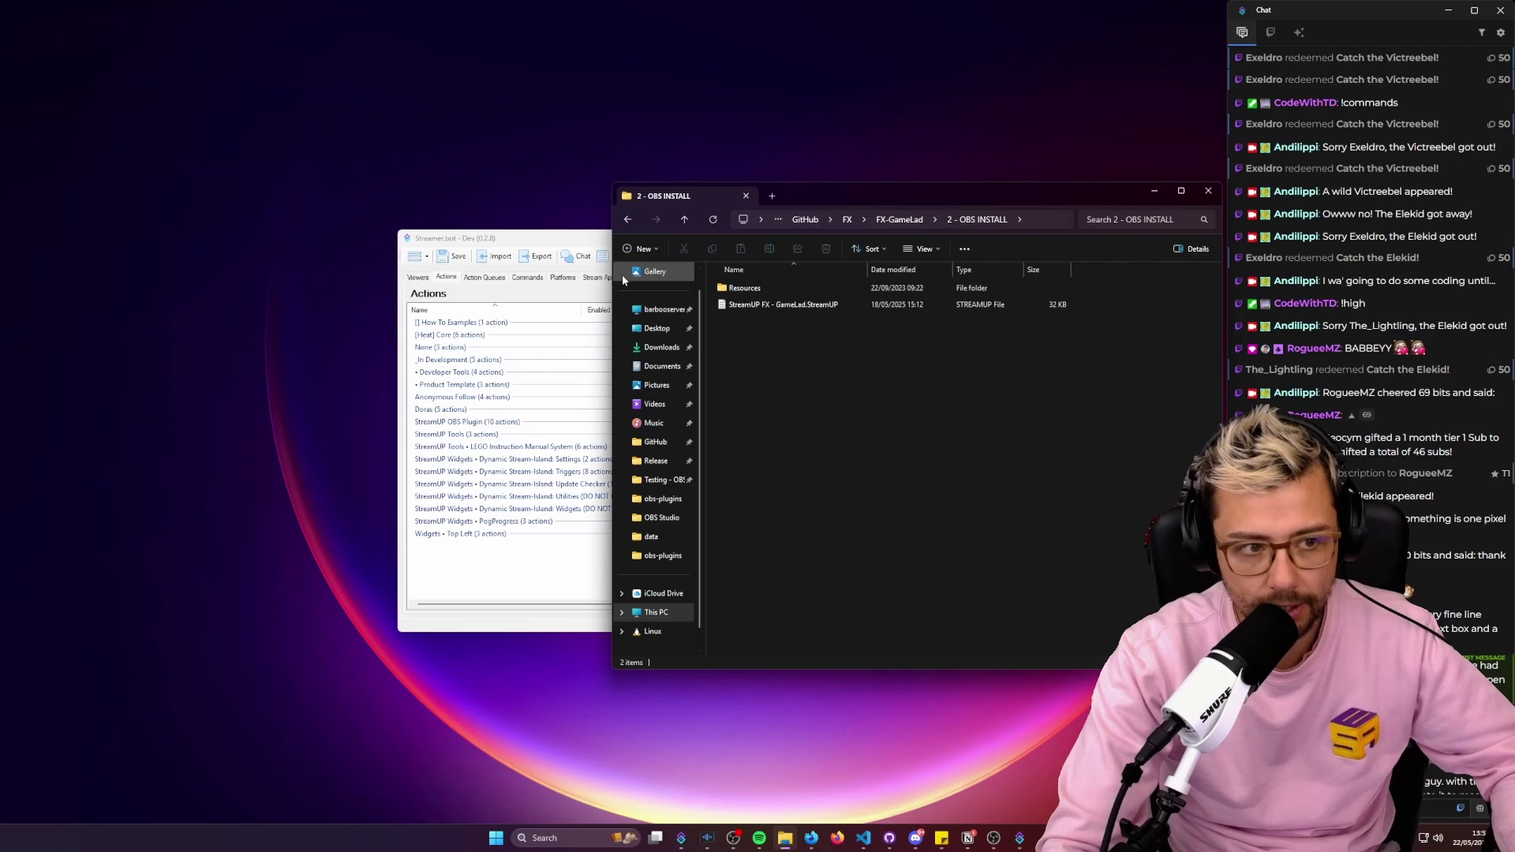
Start StreamUP > Install a Product in OBS and copy the 2 - OBS INSTALL folder path
{"action": "left_click", "coordinate": [995, 839]}
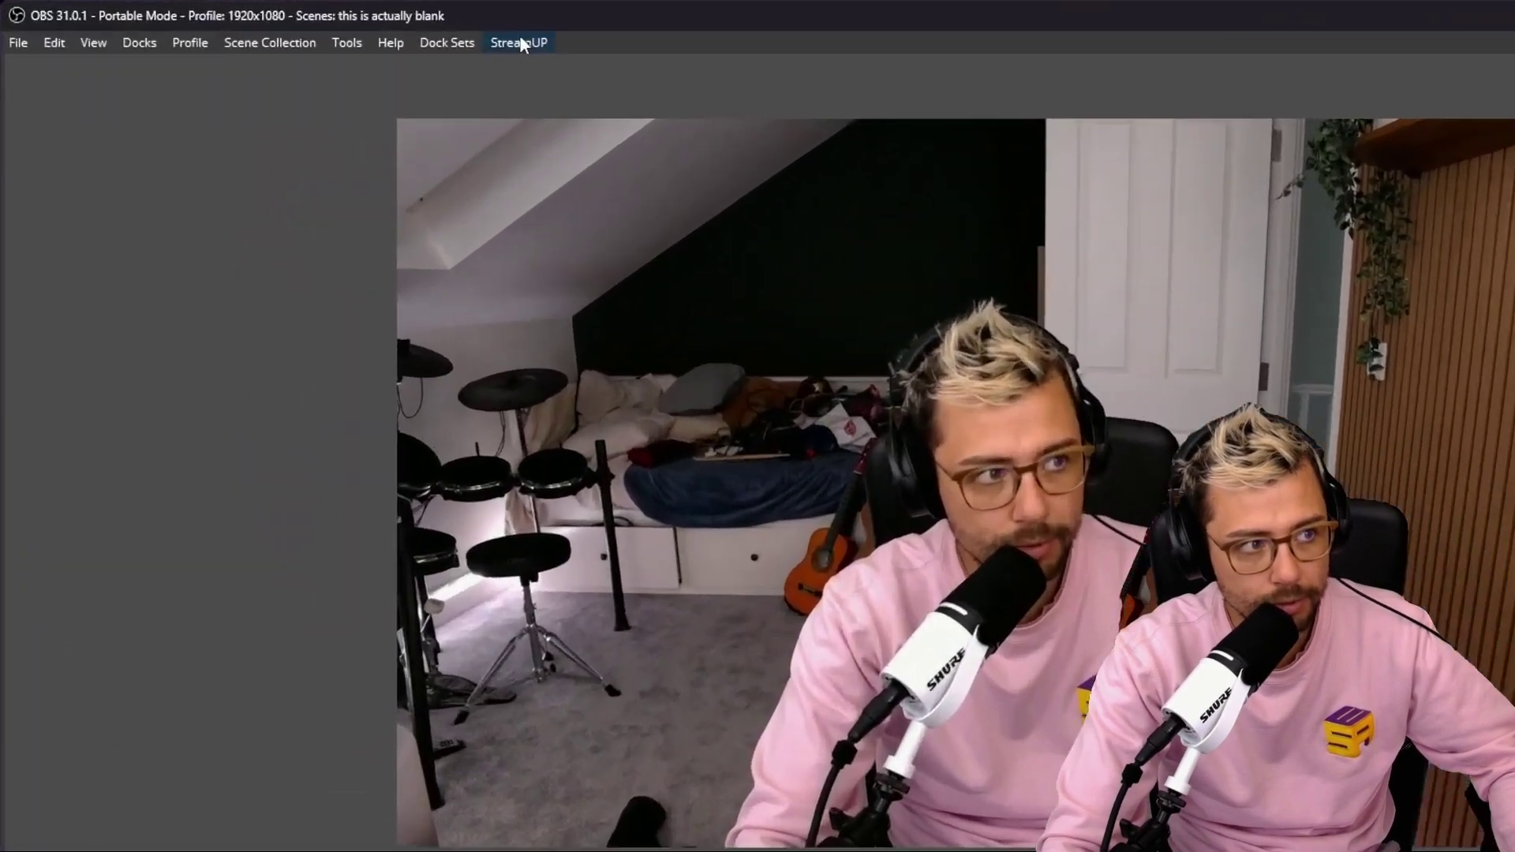
{"action": "left_click", "coordinate": [519, 43]}
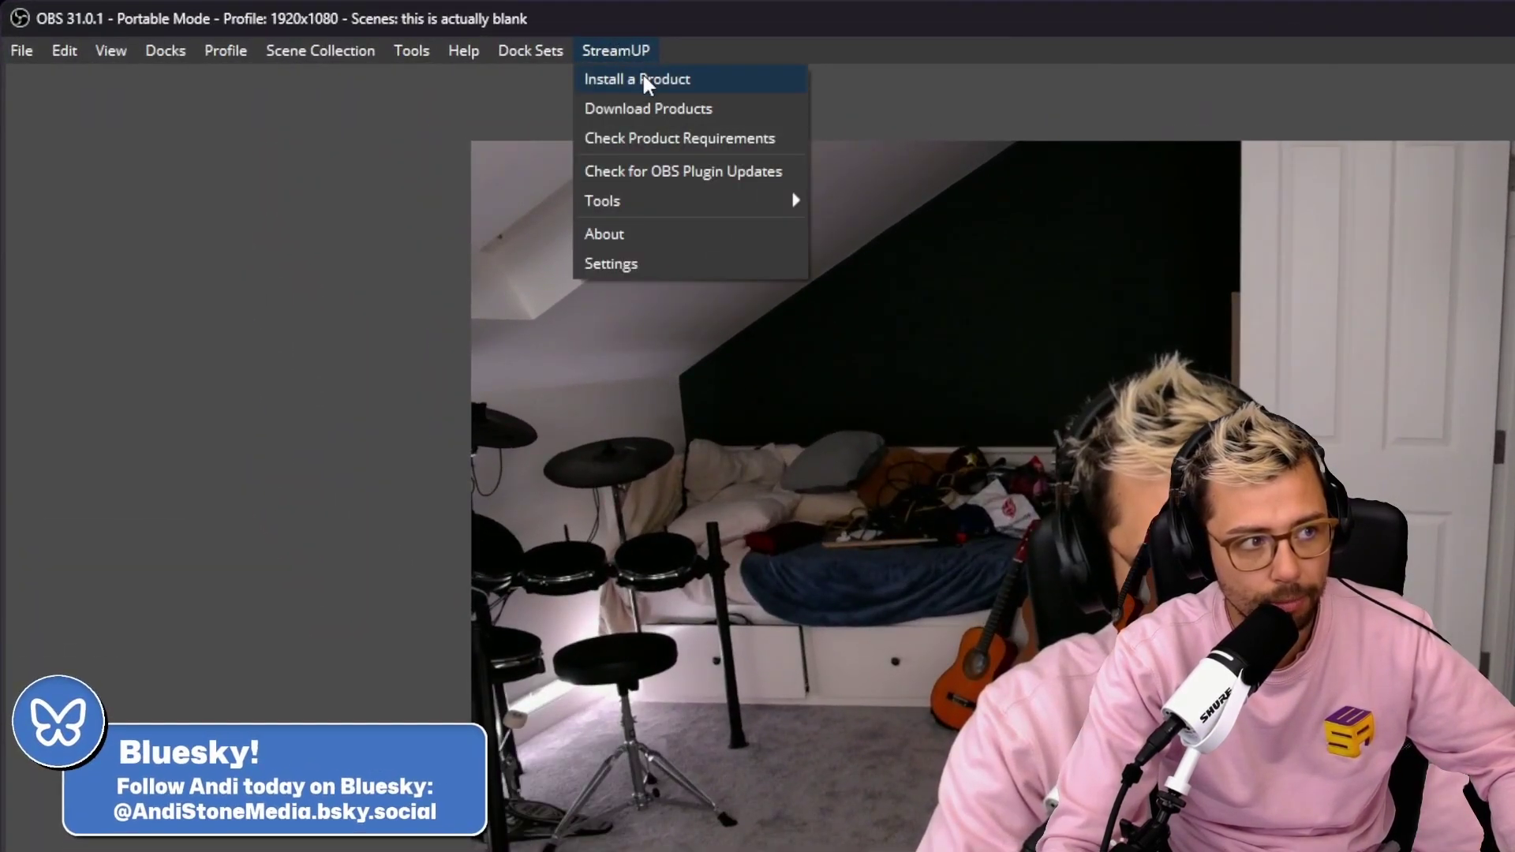
{"action": "left_click", "coordinate": [542, 63]}
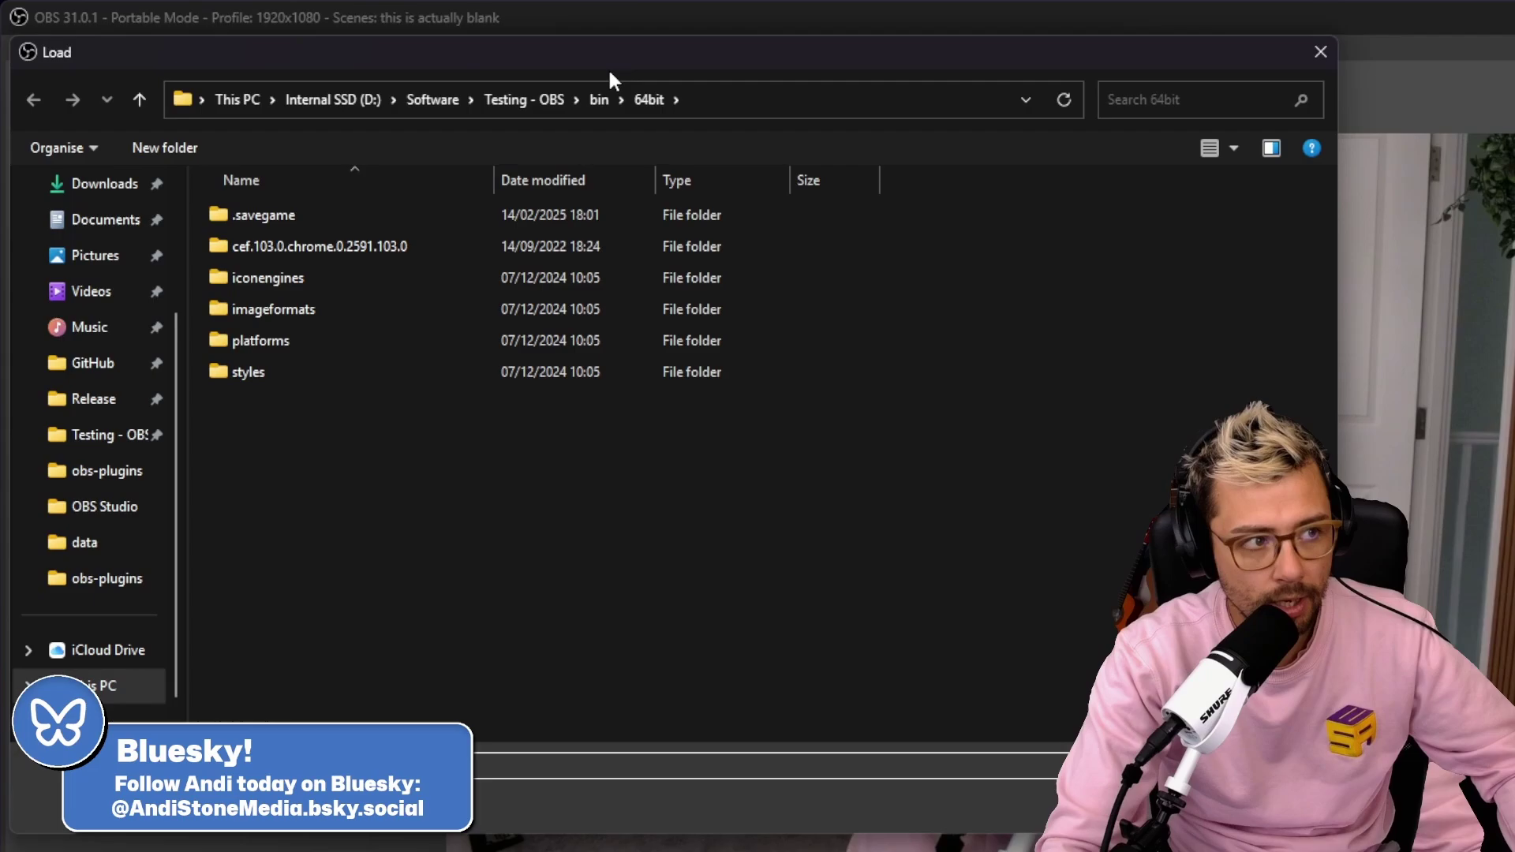
{"action": "key", "text": "alt+Tab"}
{"action": "left_click", "coordinate": [1043, 224]}
{"action": "key", "text": "ctrl+c"}
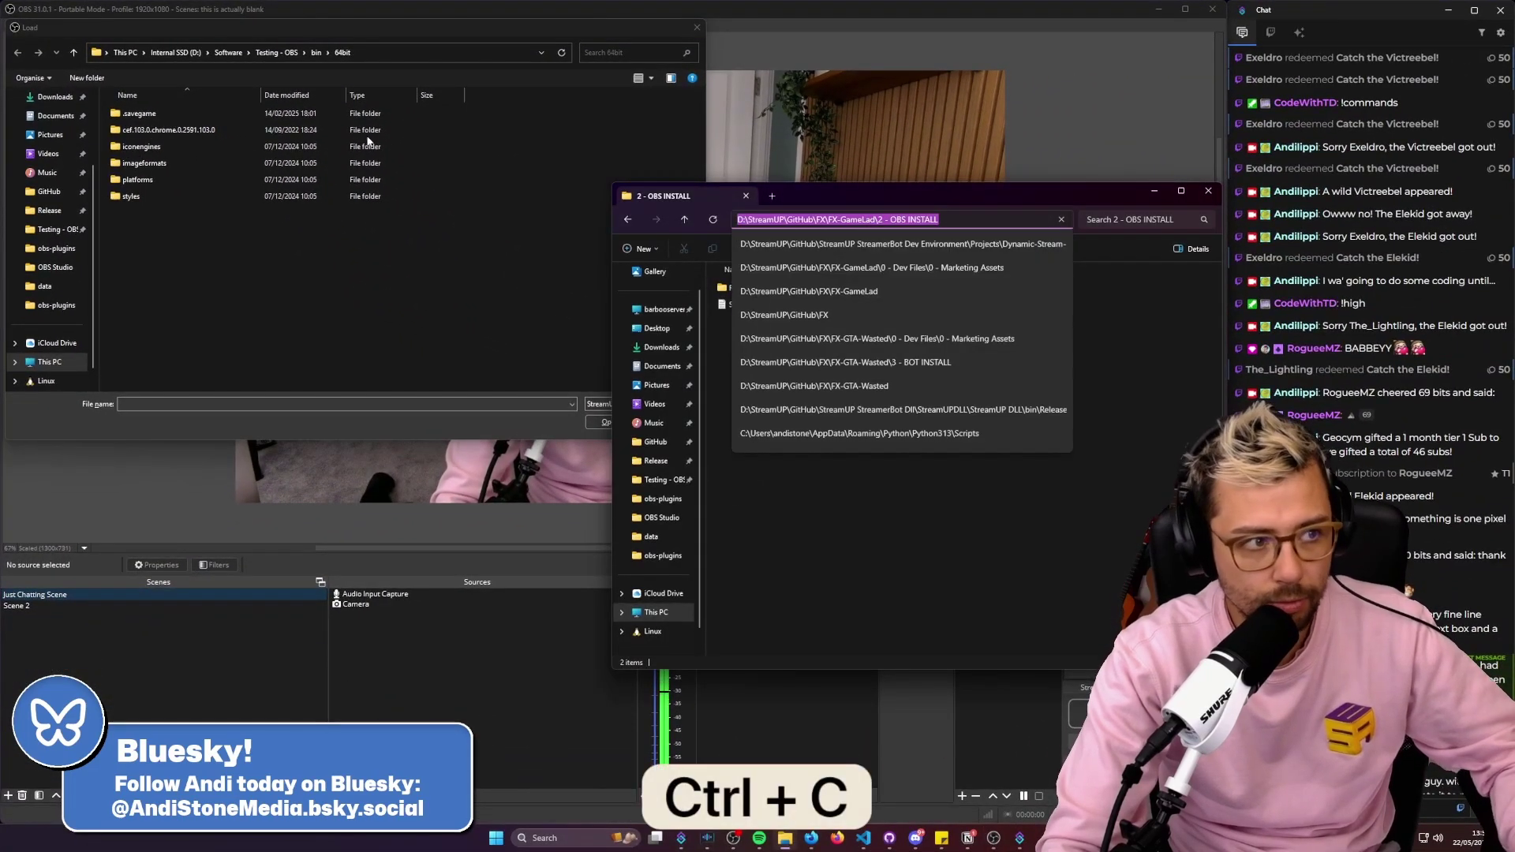
Load 'StreamUP FX - GameLad.StreamUP' from that folder and select the new StreamUP FX • GameLad scene
{"action": "left_click", "coordinate": [407, 51]}
{"action": "key", "text": "ctrl+v"}
{"action": "key", "text": "Return"}
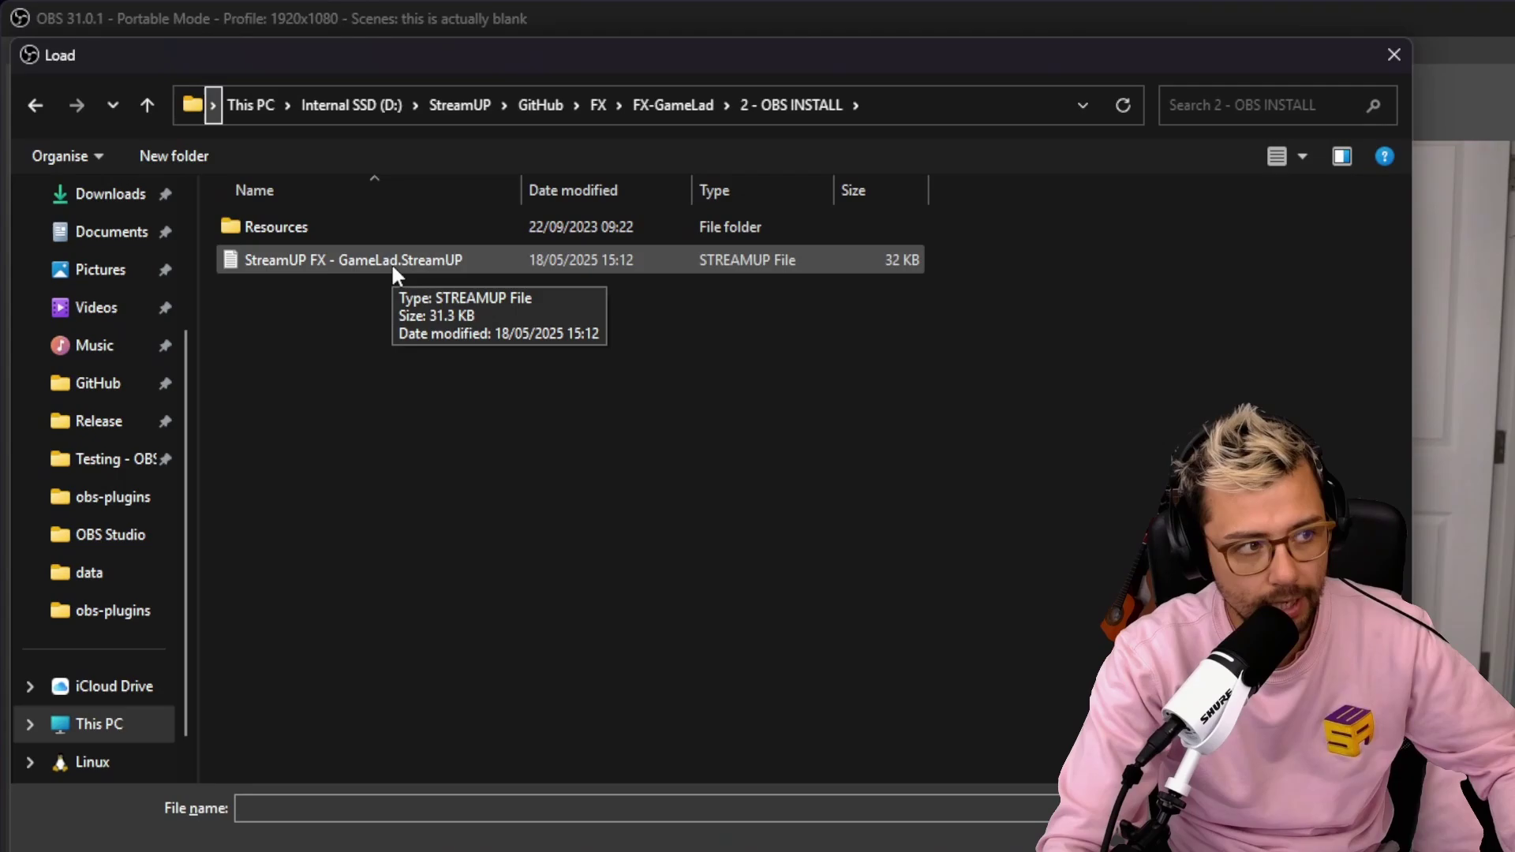
{"action": "double_click", "coordinate": [178, 133]}
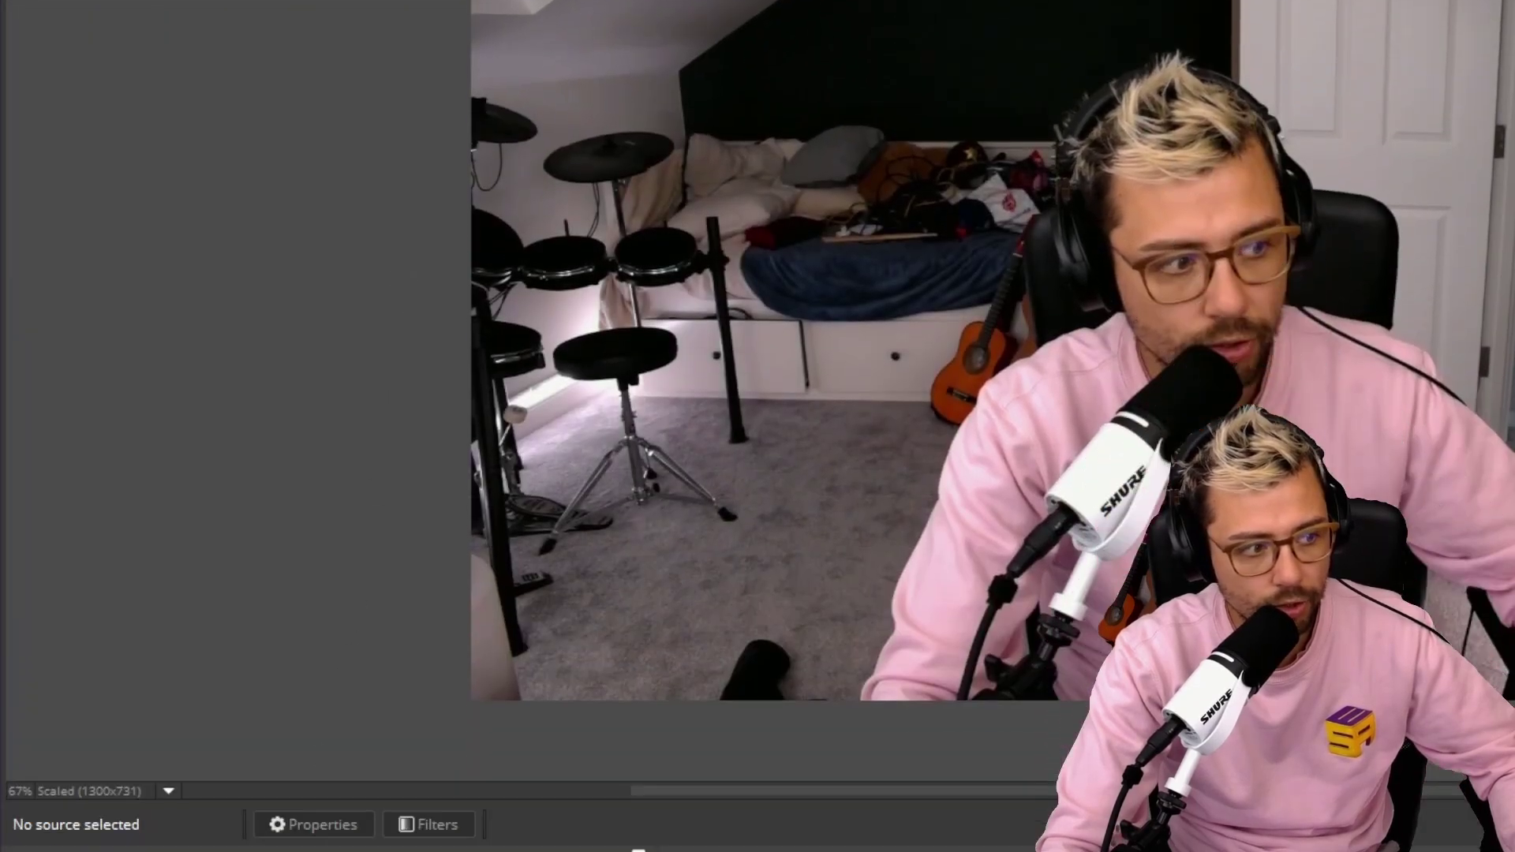
{"action": "left_click", "coordinate": [187, 851]}
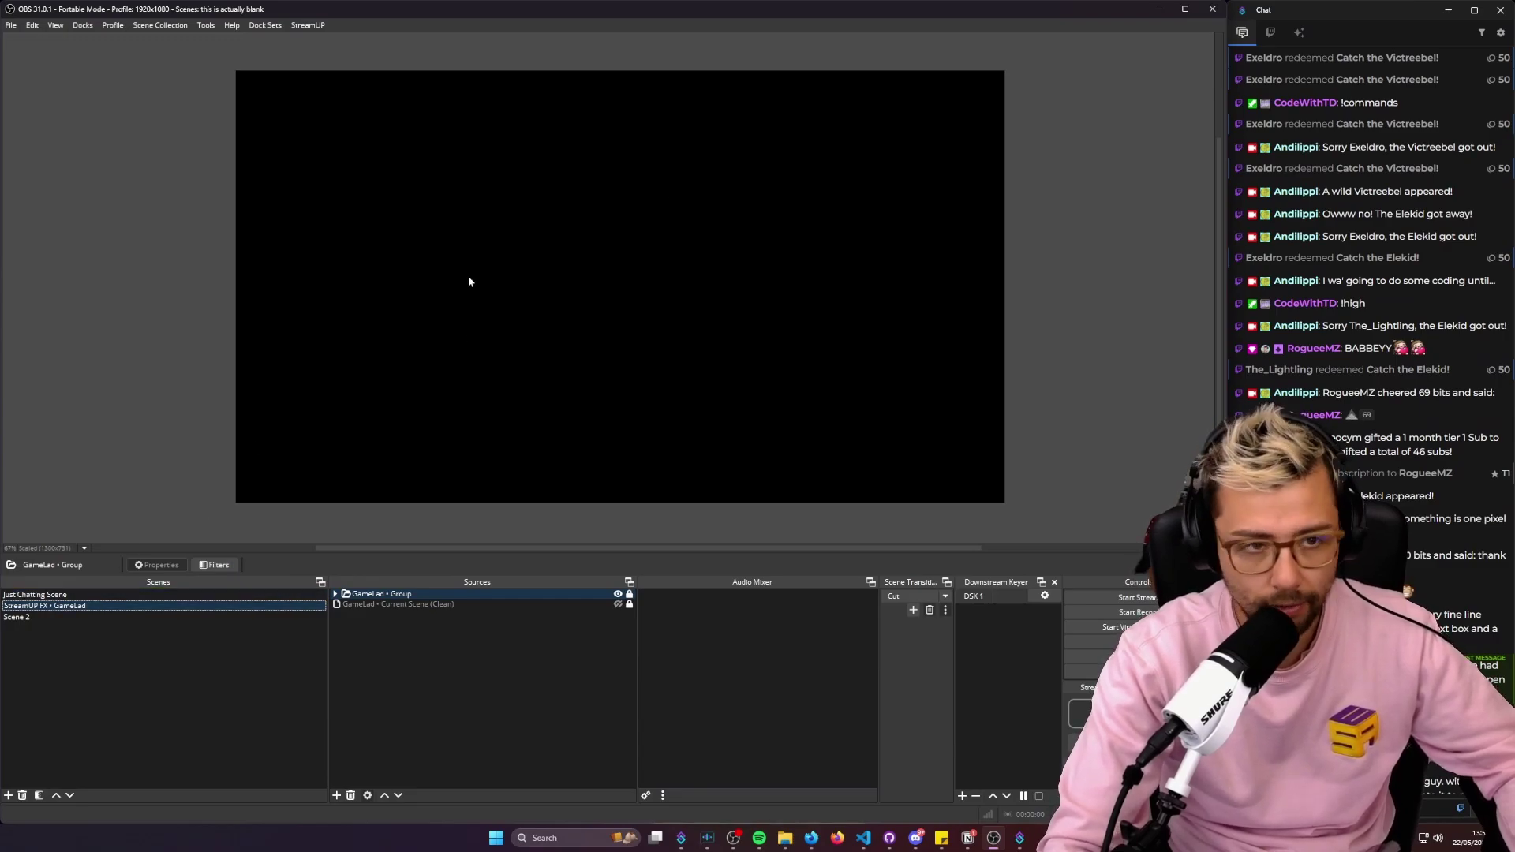
{"action": "key", "text": "alt+Tab"}
Copy StreamUP_Library_Updater.exe from the 3 - BOT INSTALL folder
{"action": "left_click", "coordinate": [974, 191]}
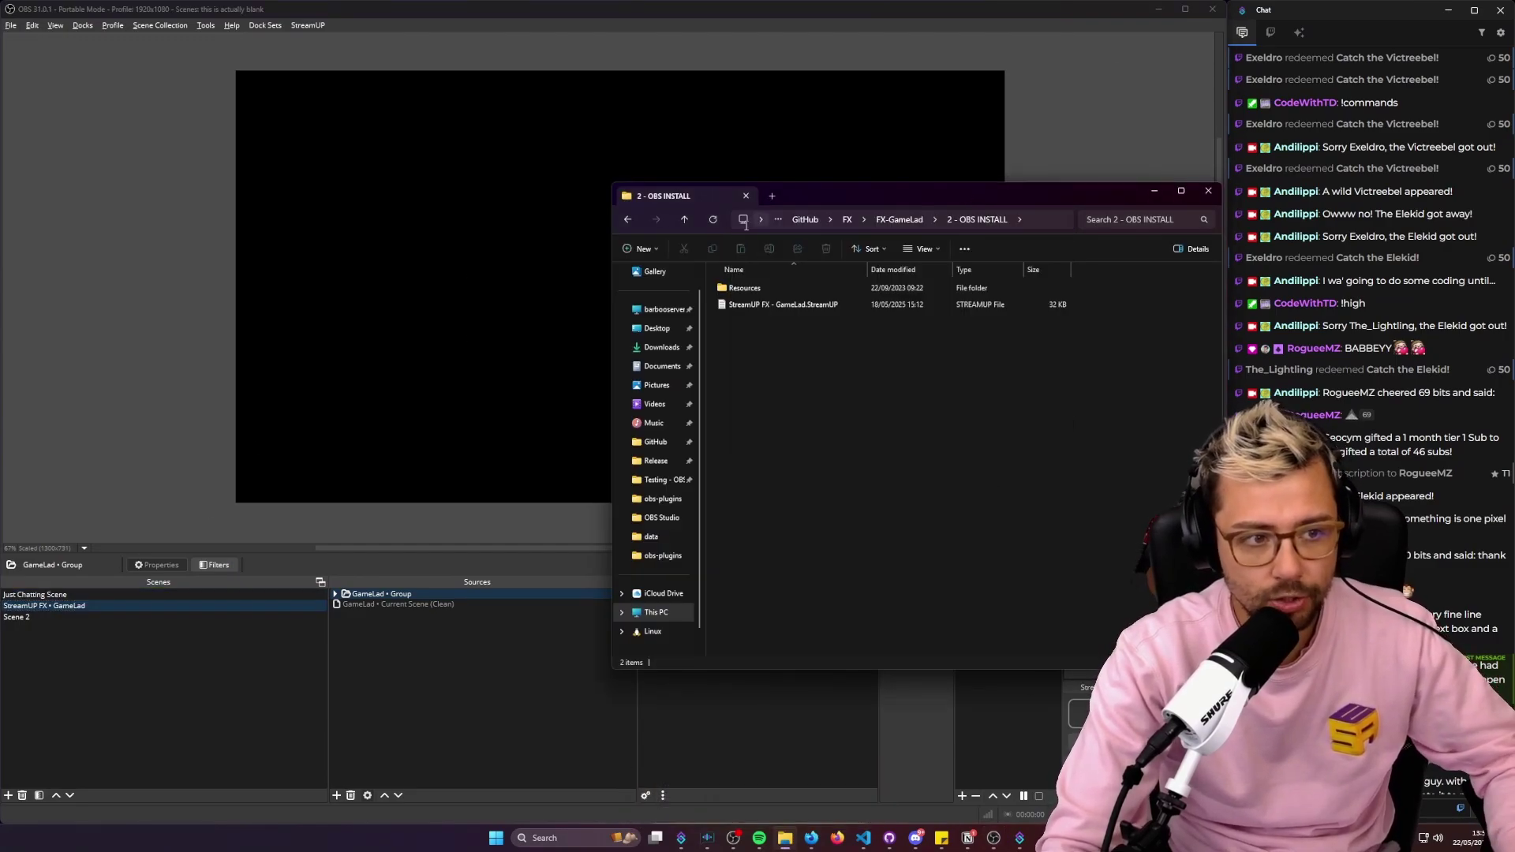
{"action": "left_click", "coordinate": [628, 218]}
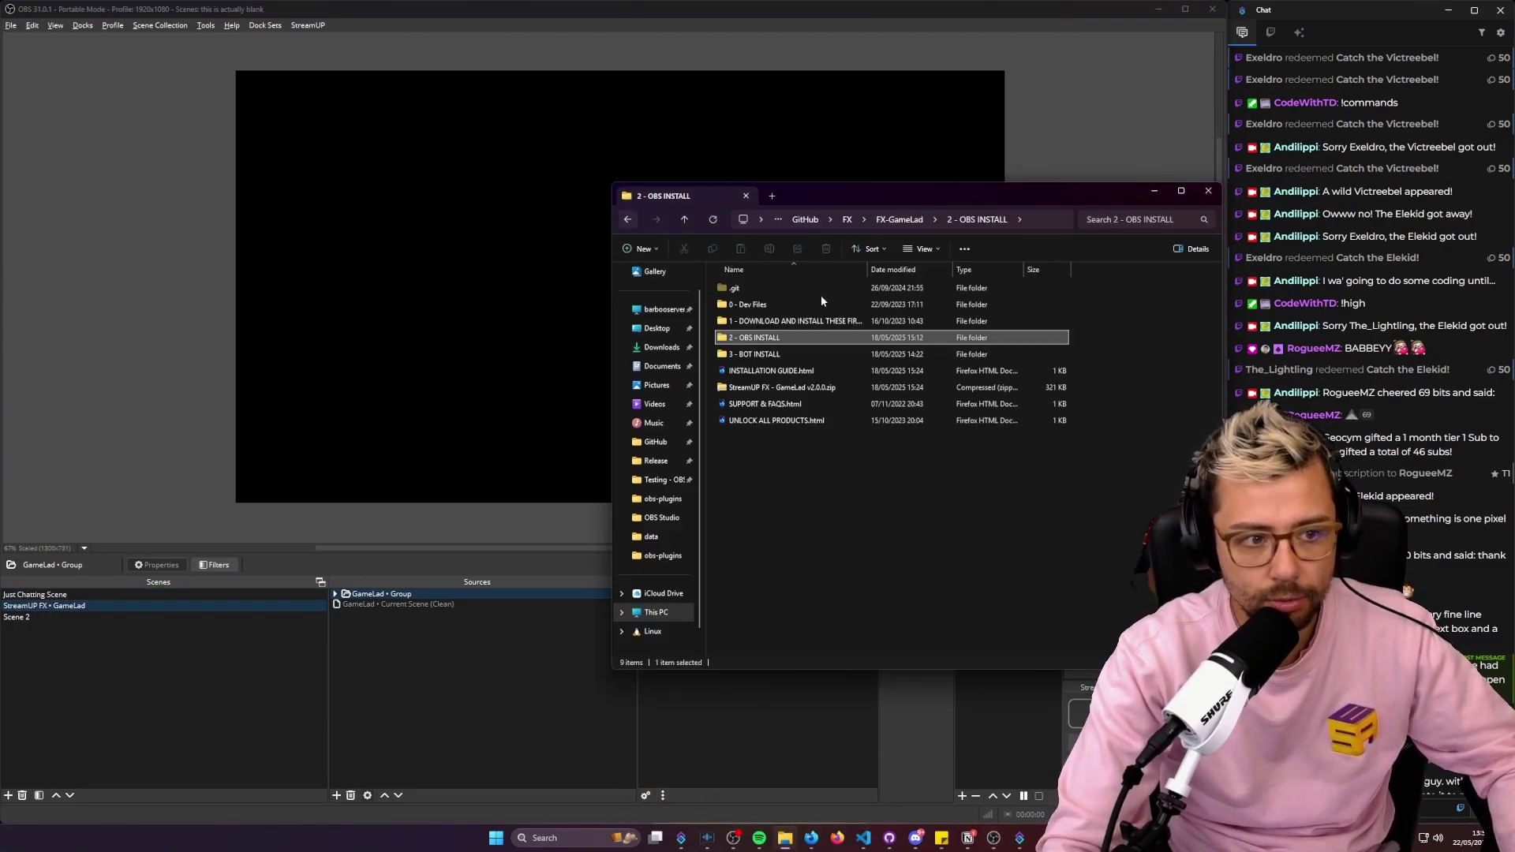
{"action": "double_click", "coordinate": [765, 355]}
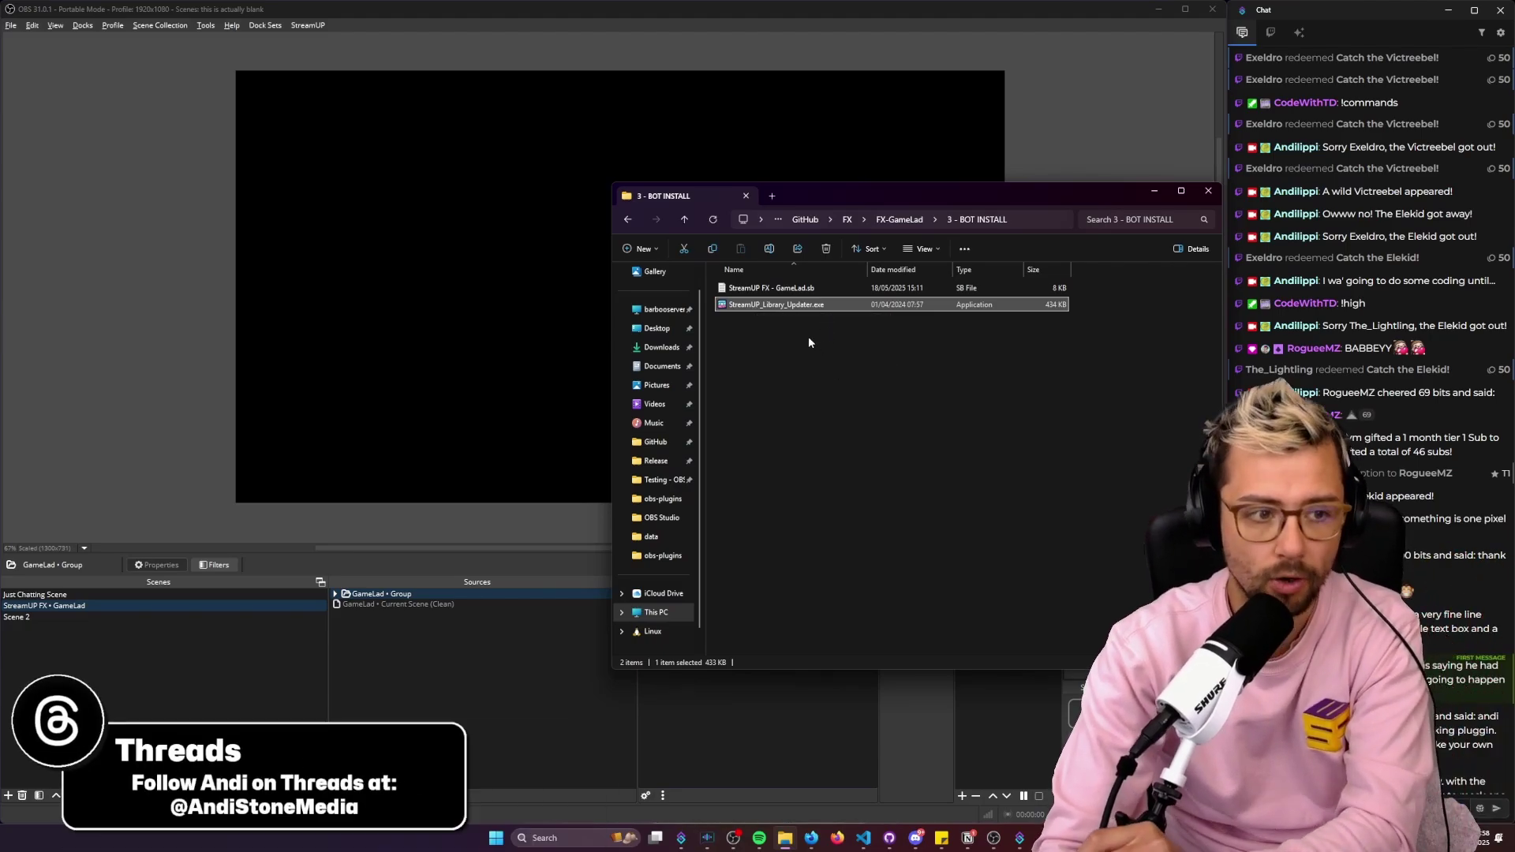
{"action": "left_click", "coordinate": [809, 342]}
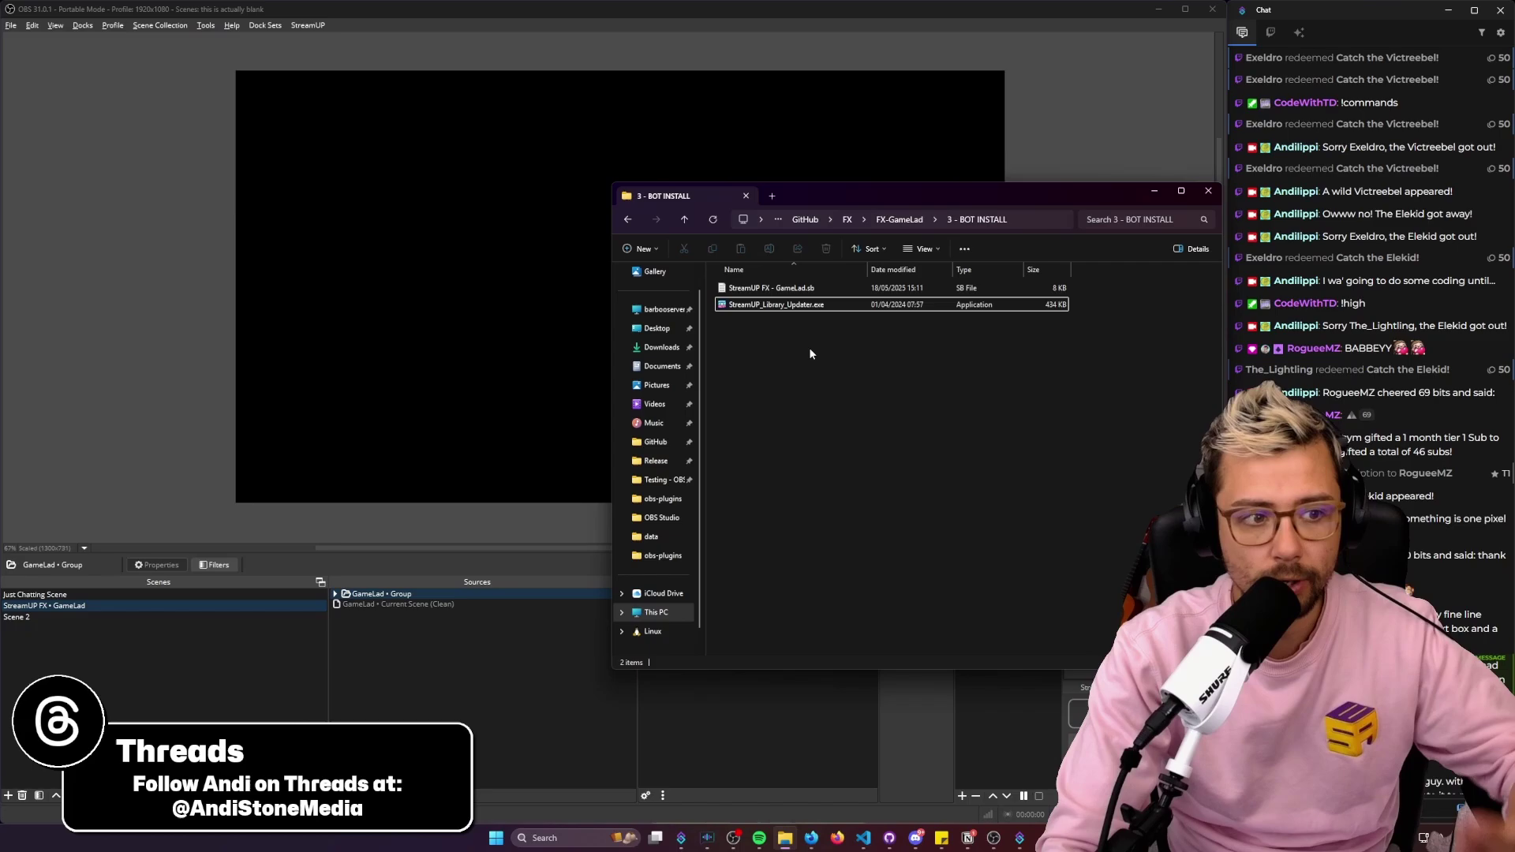
{"action": "key", "text": "ctrl+c"}
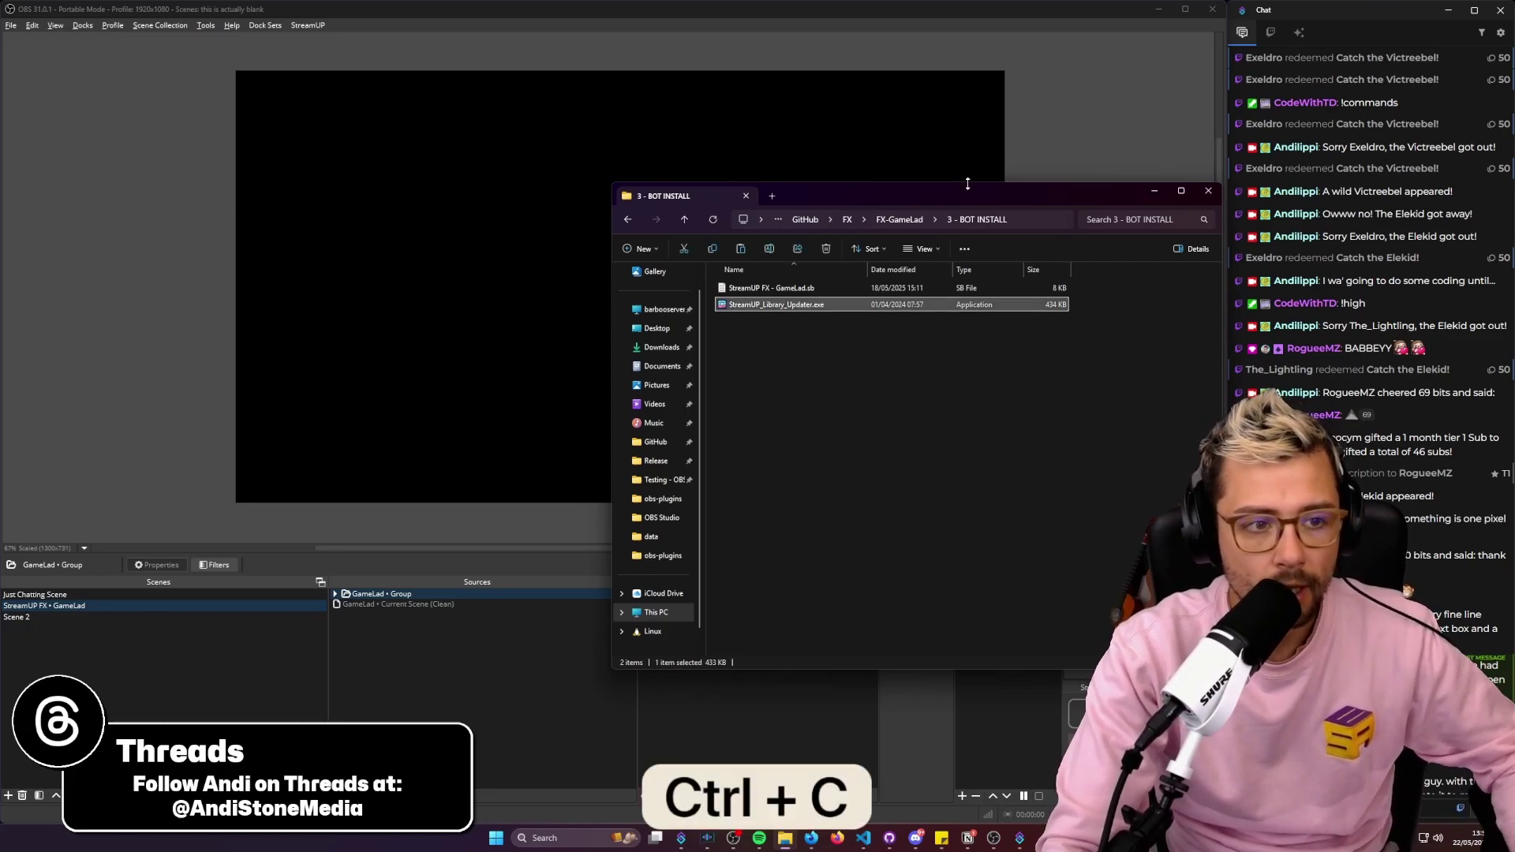
In a new Explorer tab, go to D:\Streaming\SOFTWARE\Streamer.Bot Alpha and run the updater there
{"action": "mouse_move", "coordinate": [783, 845]}
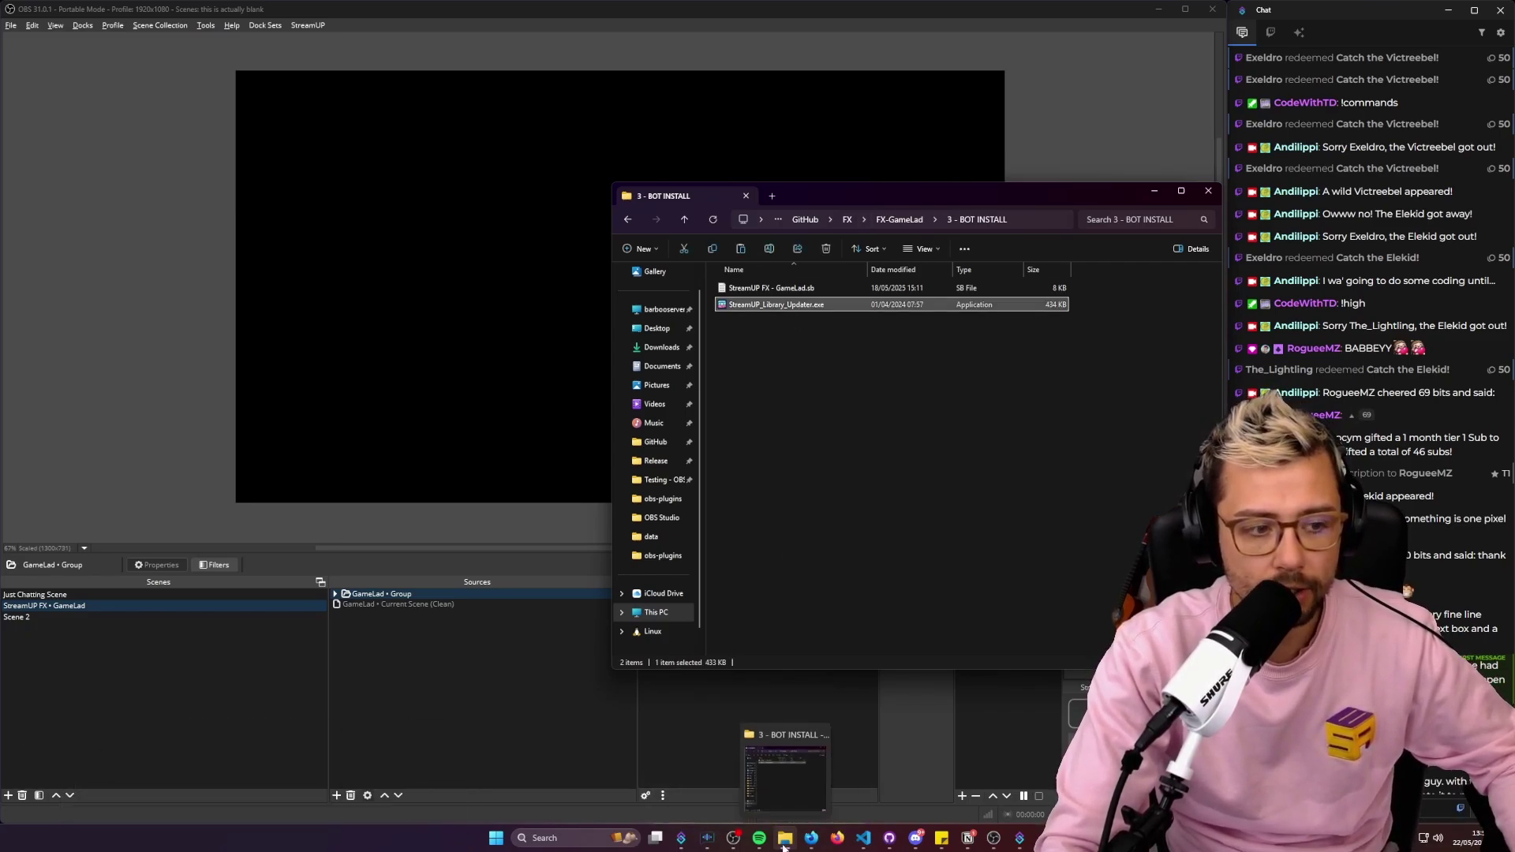
{"action": "left_click", "coordinate": [772, 195]}
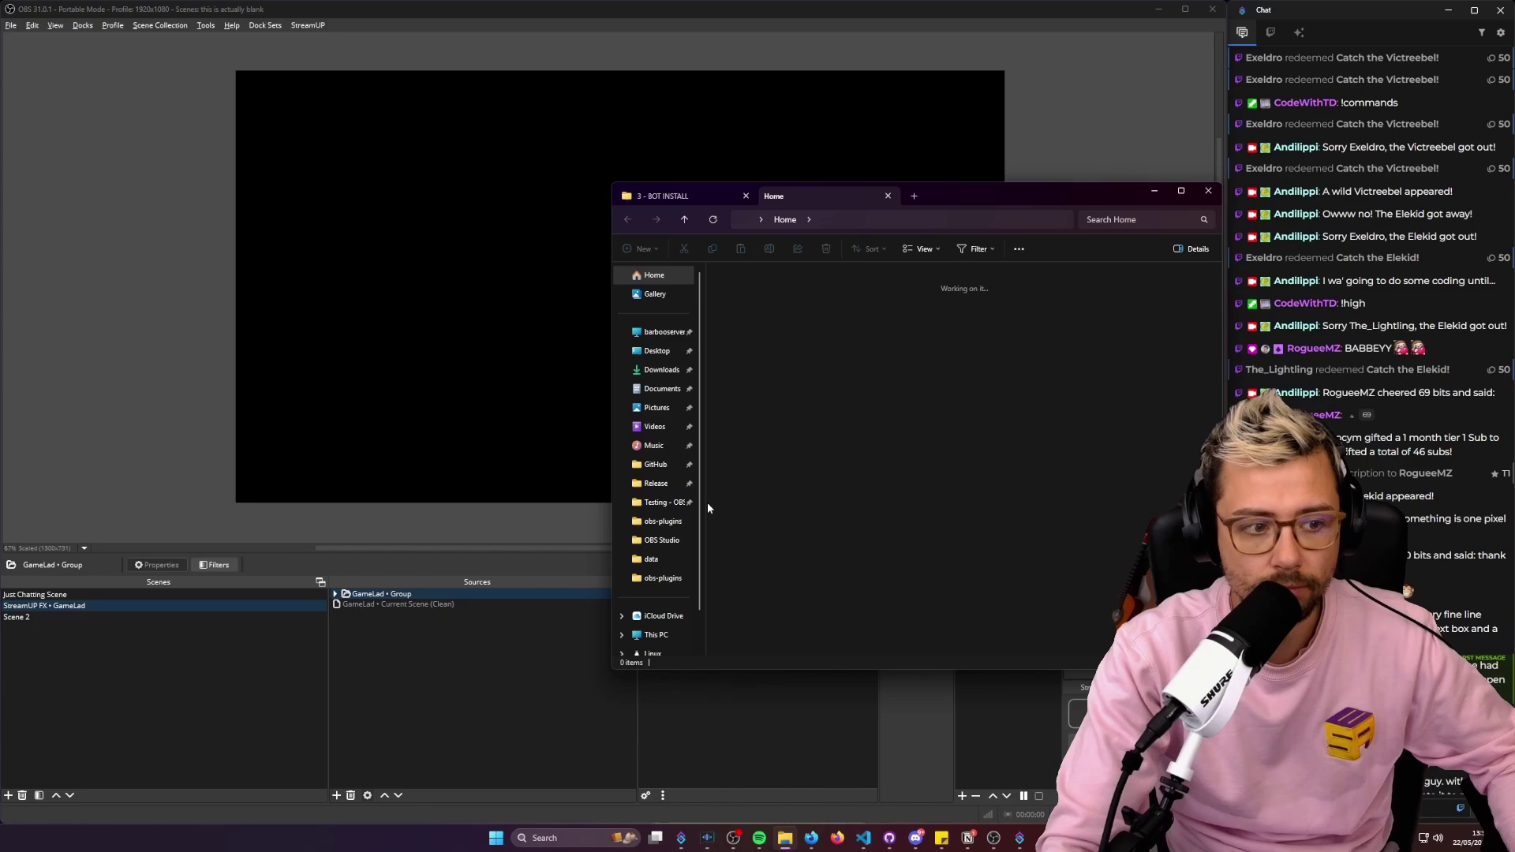
{"action": "left_click", "coordinate": [656, 593]}
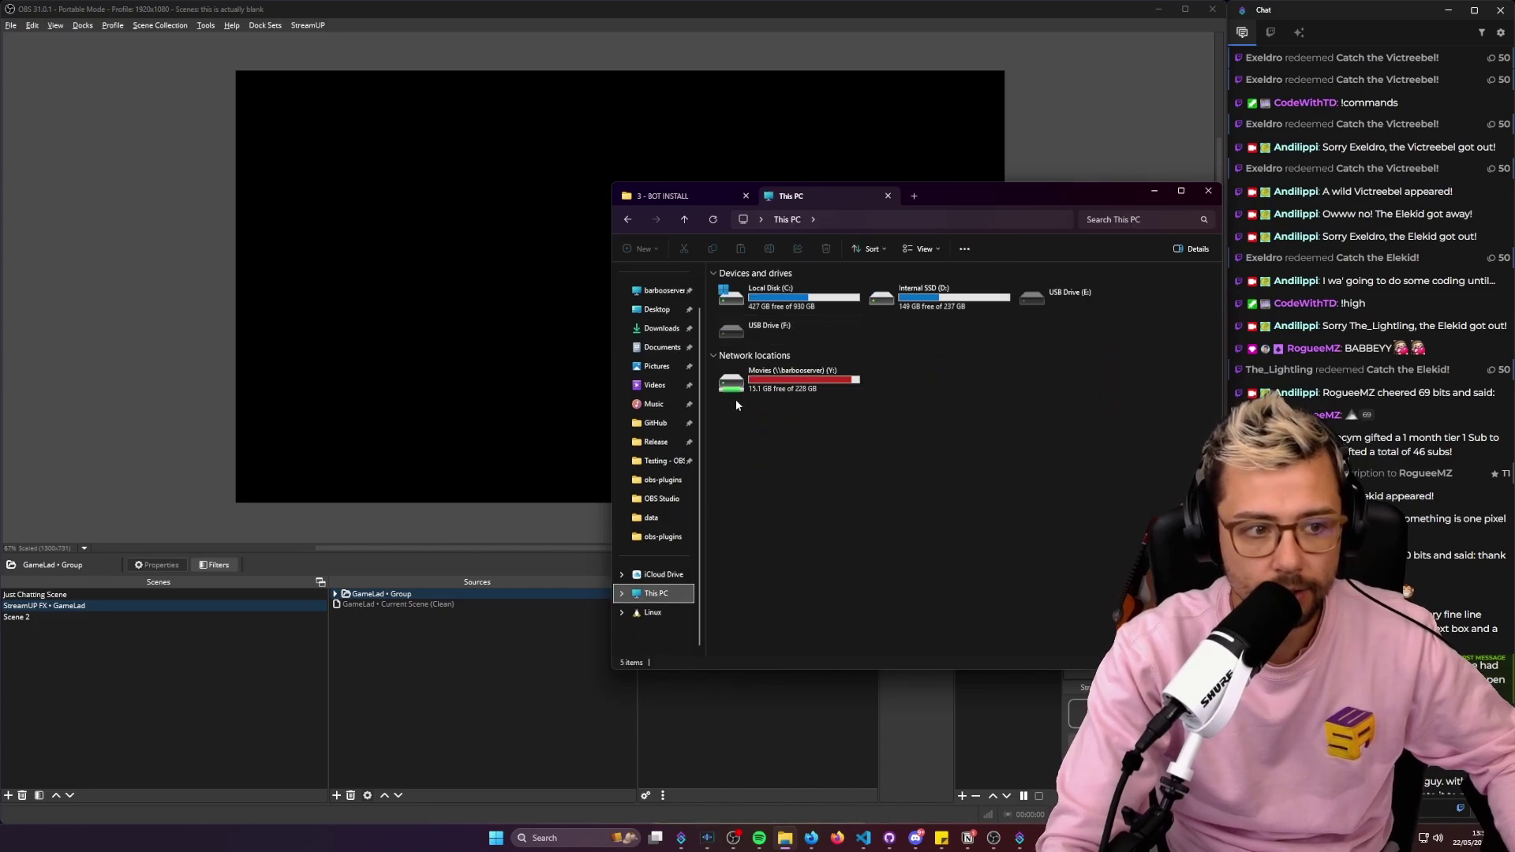
{"action": "double_click", "coordinate": [922, 306]}
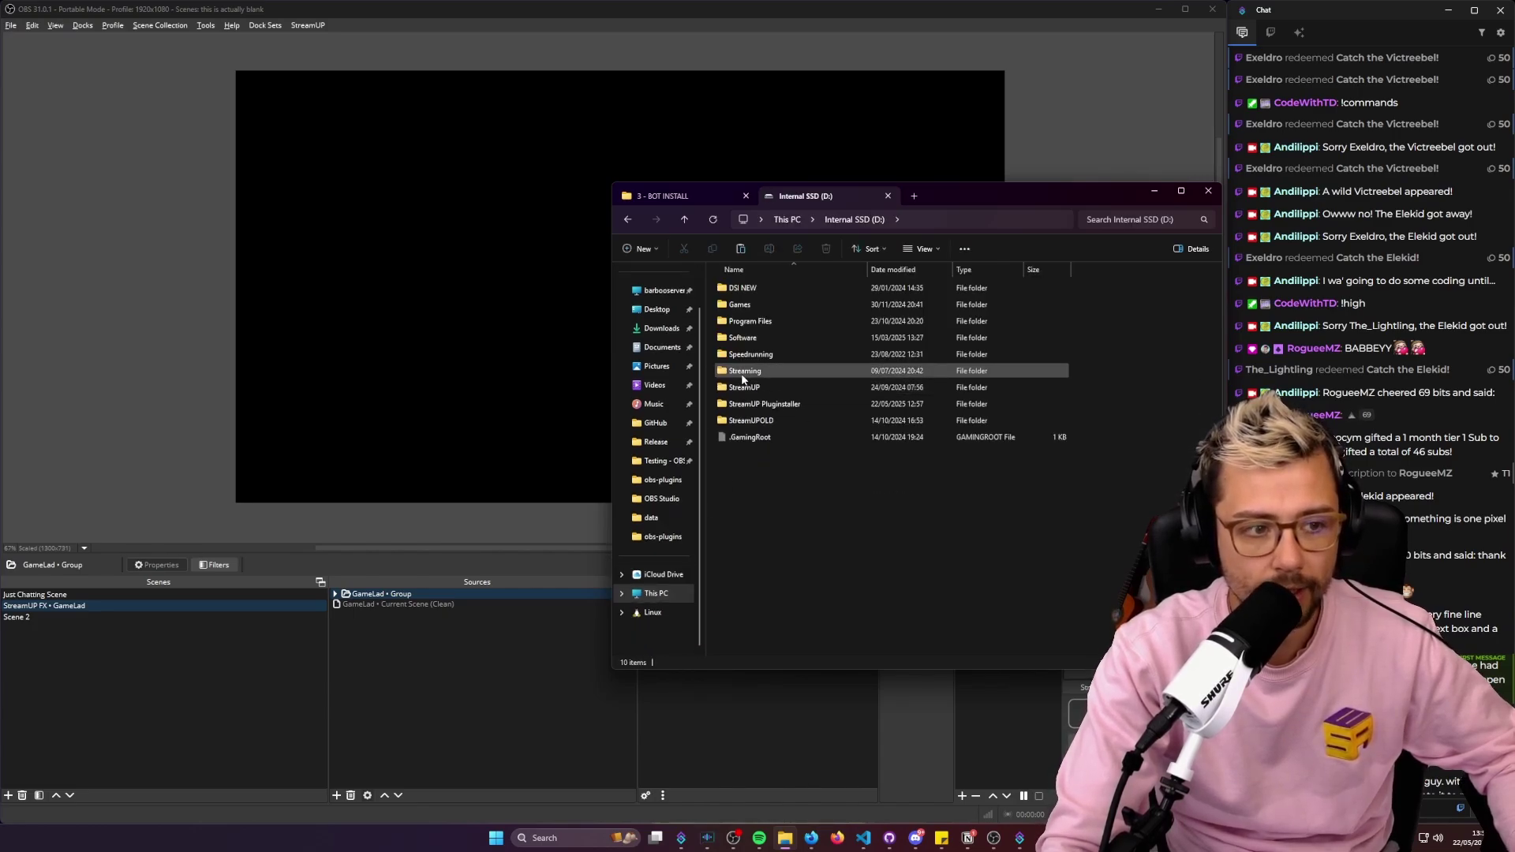
{"action": "double_click", "coordinate": [745, 372]}
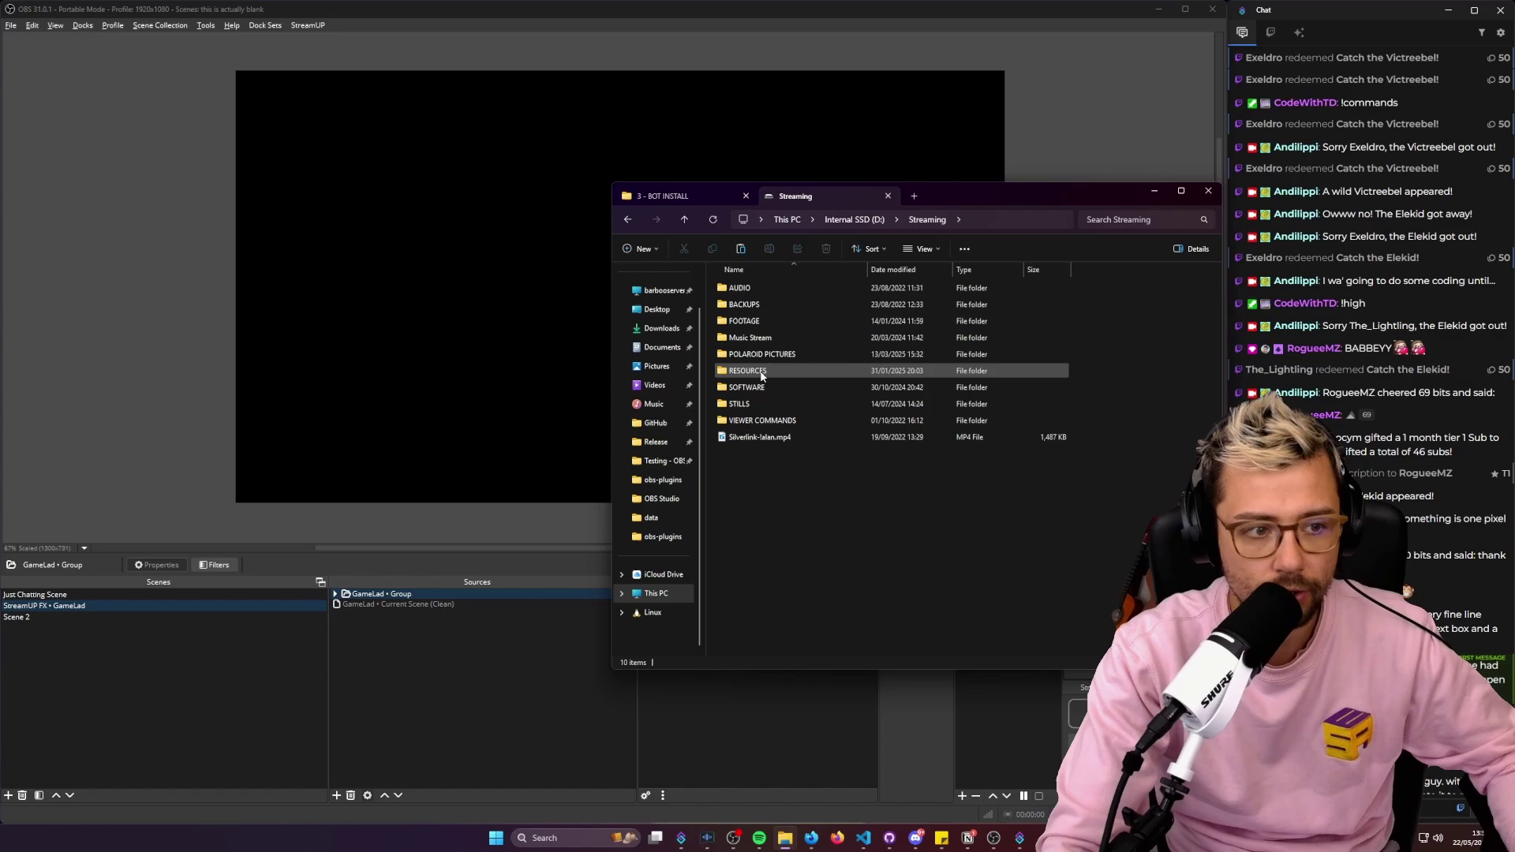
{"action": "double_click", "coordinate": [746, 387]}
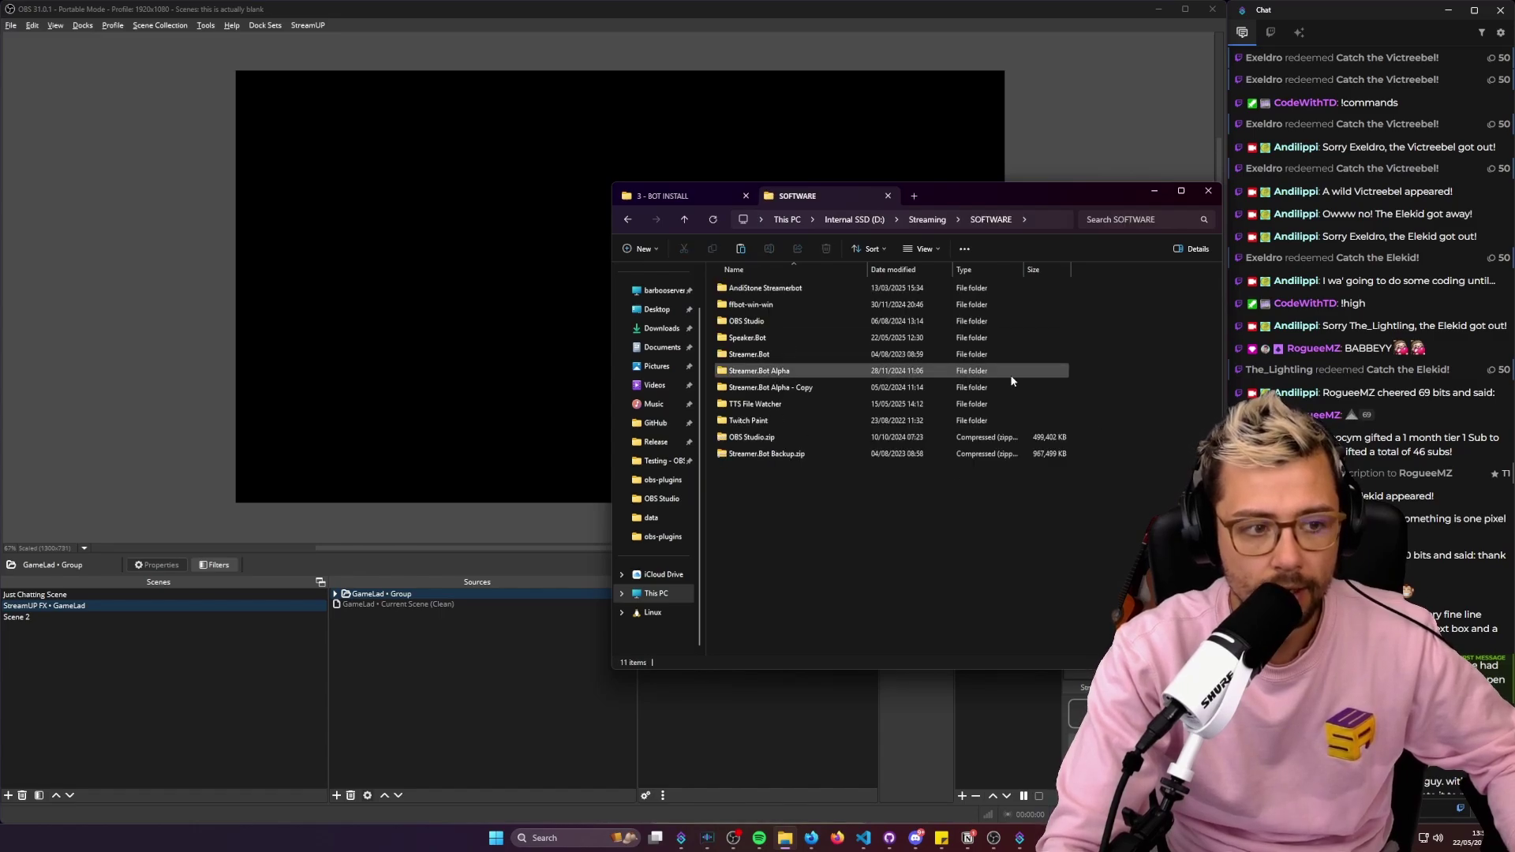
{"action": "left_click", "coordinate": [763, 373]}
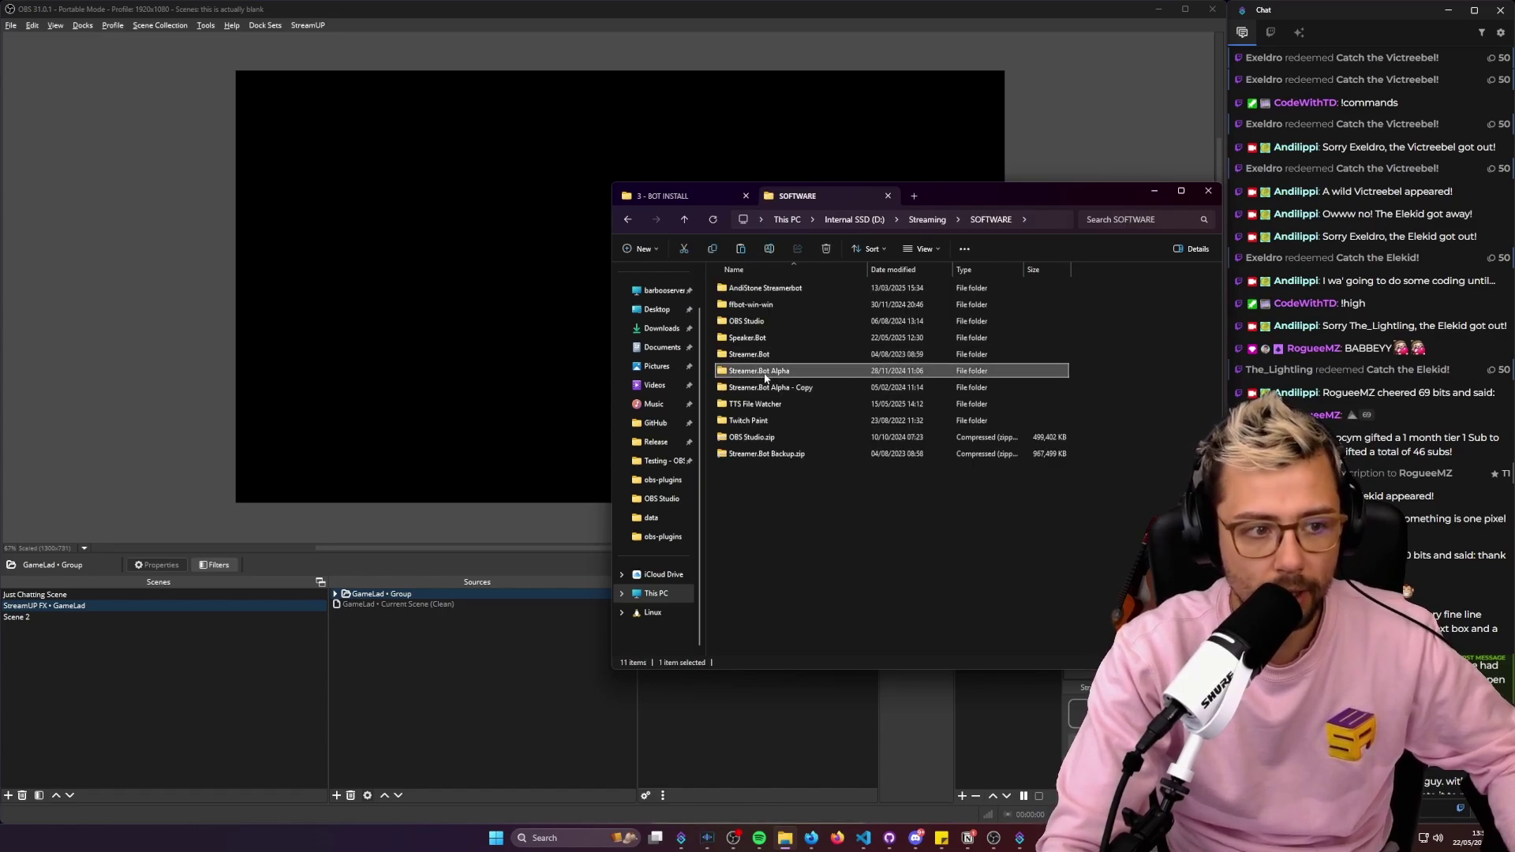
{"action": "double_click", "coordinate": [763, 373]}
{"action": "scroll", "coordinate": [794, 411], "scroll_direction": "down", "scroll_amount": 10}
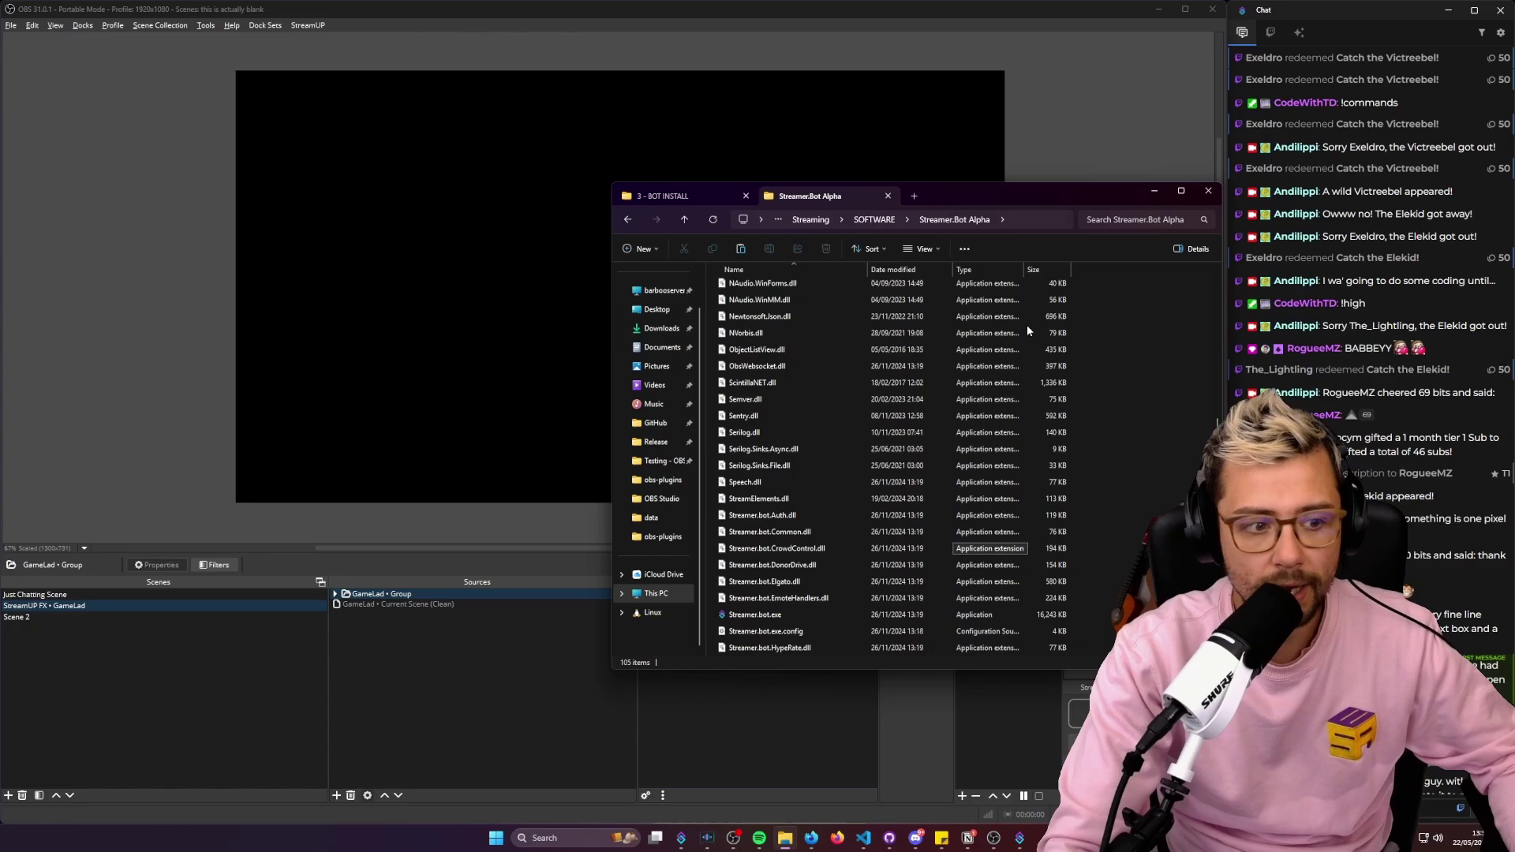
{"action": "scroll", "coordinate": [914, 517], "scroll_direction": "down", "scroll_amount": 10}
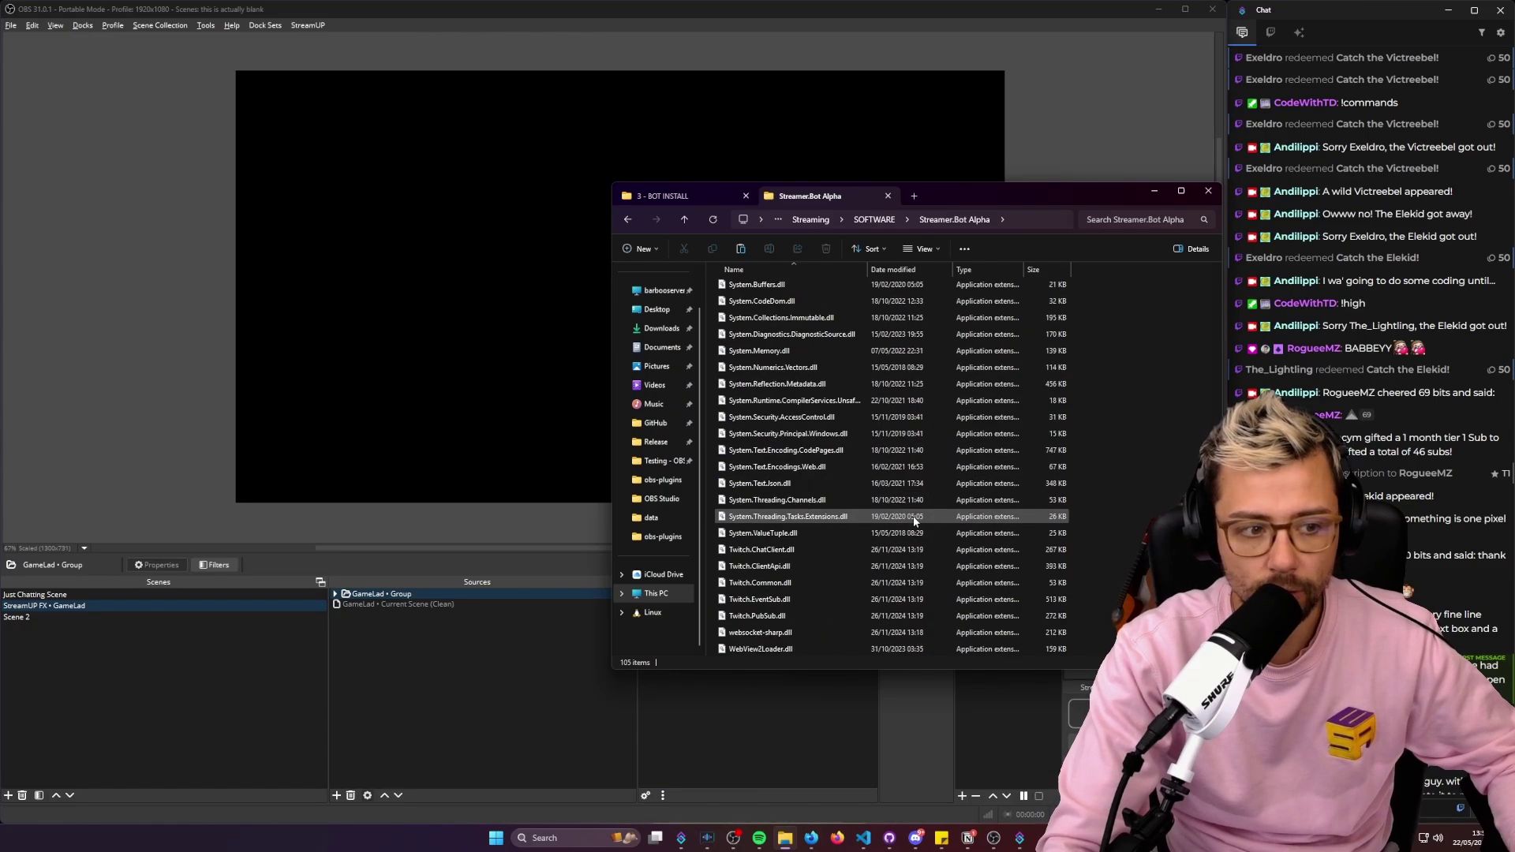
{"action": "scroll", "coordinate": [913, 520], "scroll_direction": "up", "scroll_amount": 10}
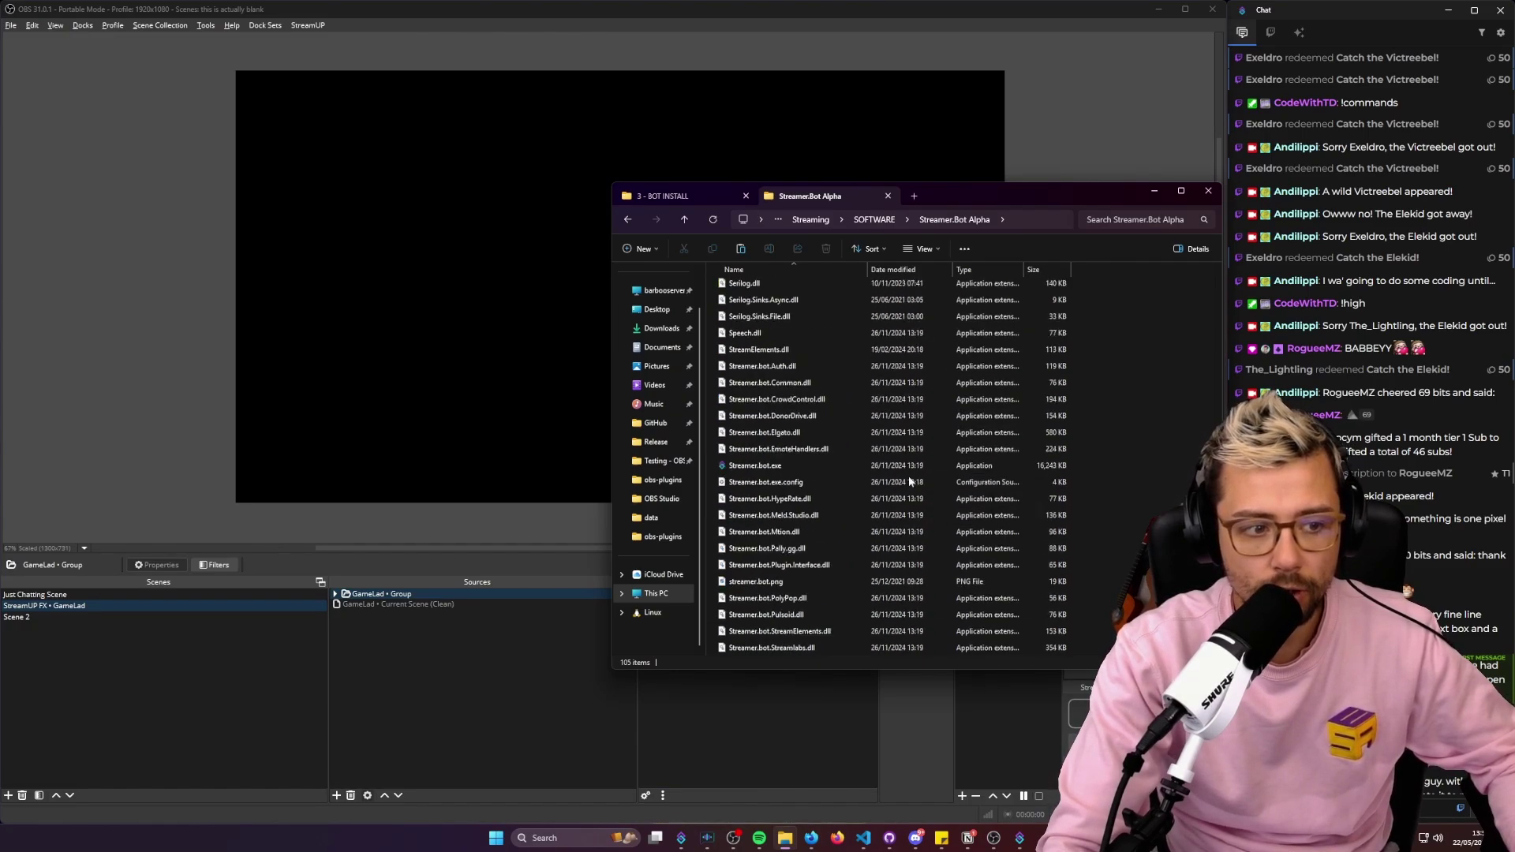
{"action": "scroll", "coordinate": [855, 470], "scroll_direction": "down", "scroll_amount": 6}
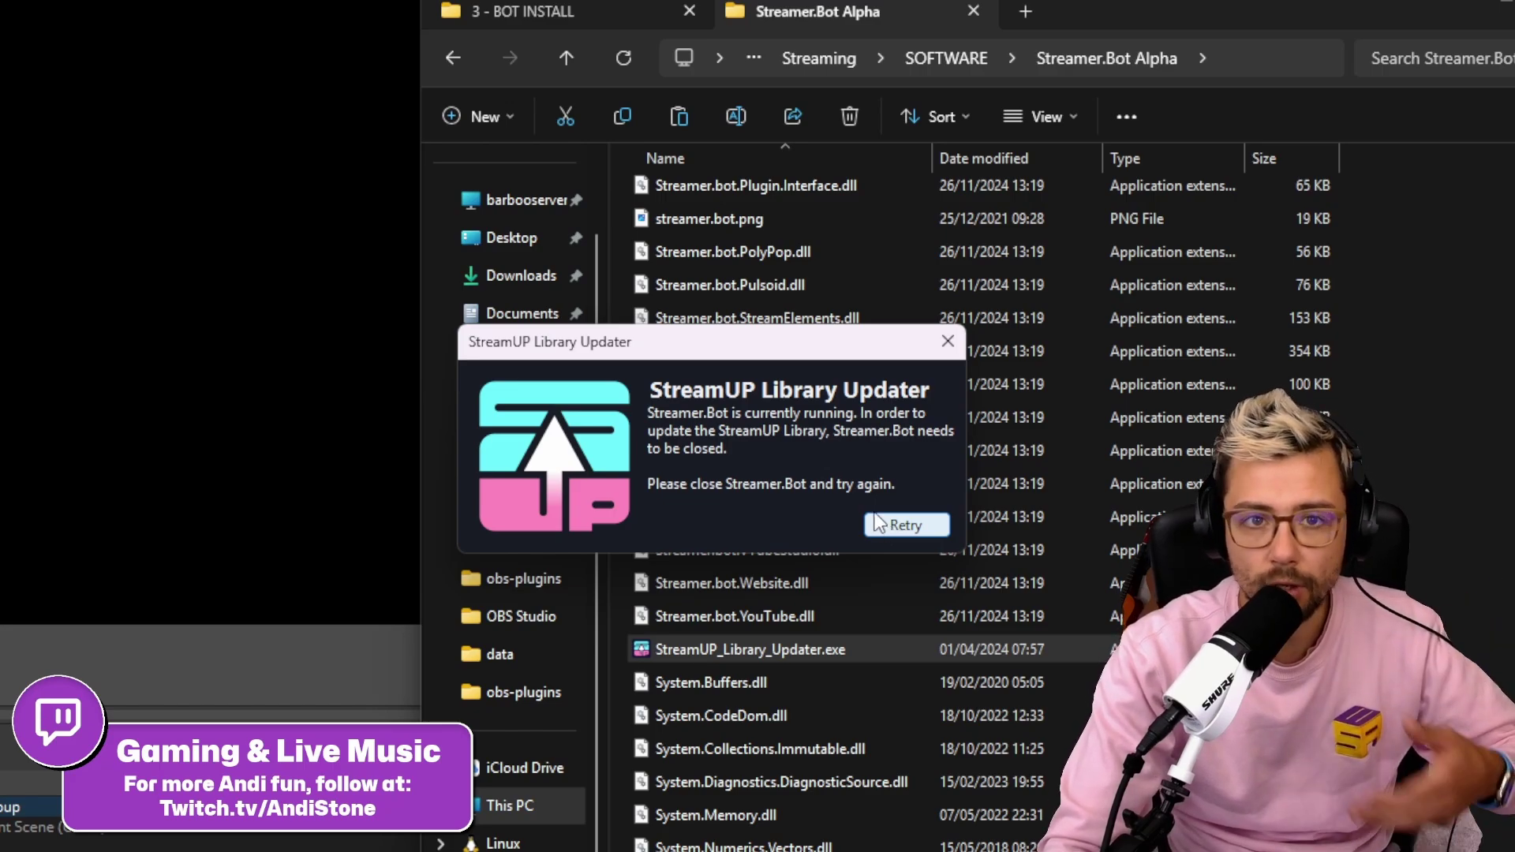
Dismiss the updater's Streamer.bot-running warning and open Streamer.bot's Import window
{"action": "left_click", "coordinate": [946, 341]}
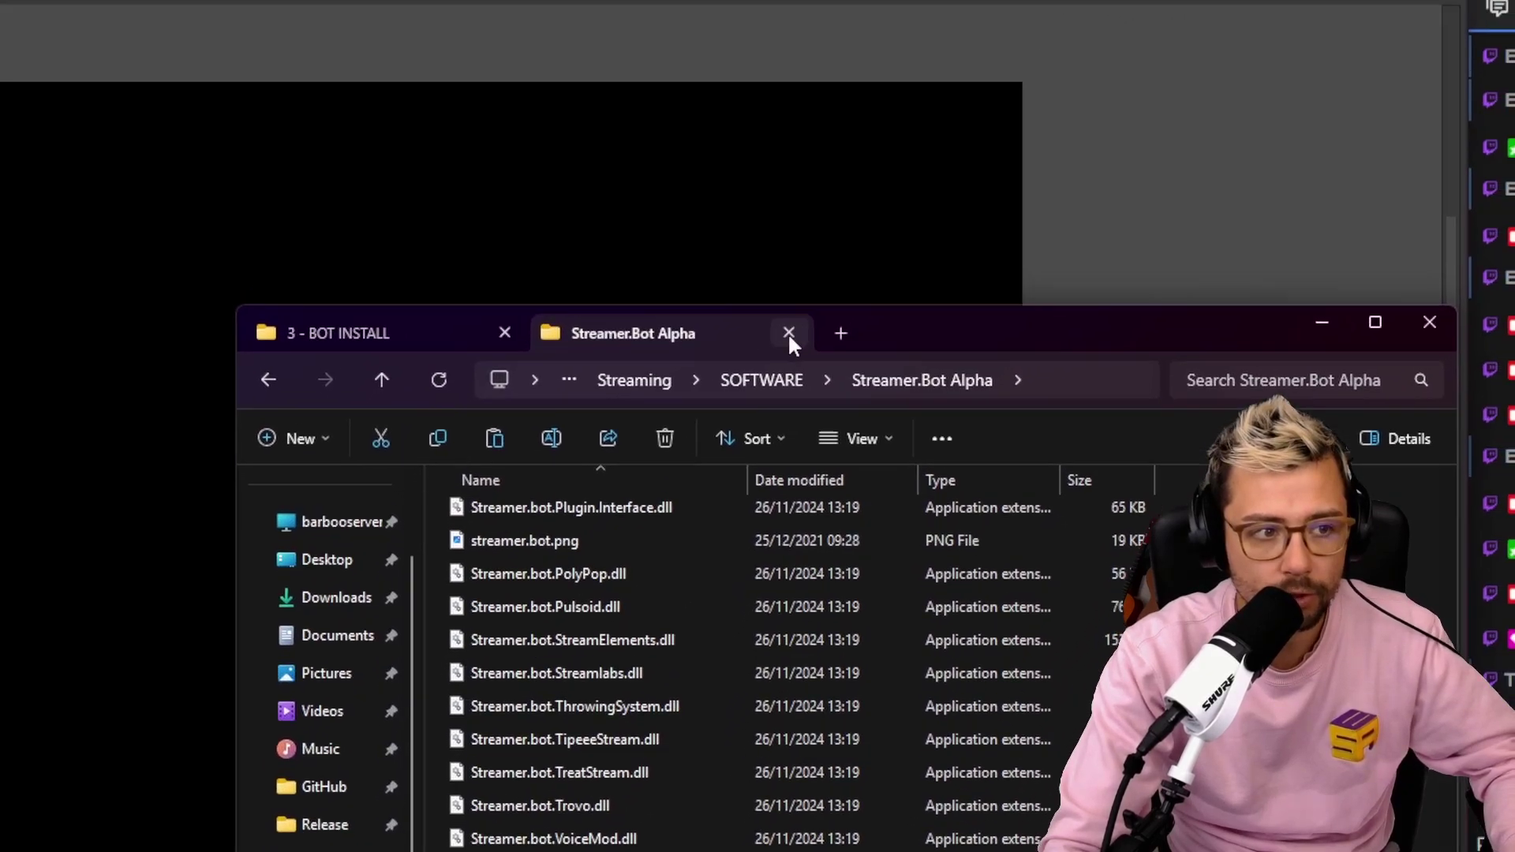
{"action": "left_click", "coordinate": [788, 333]}
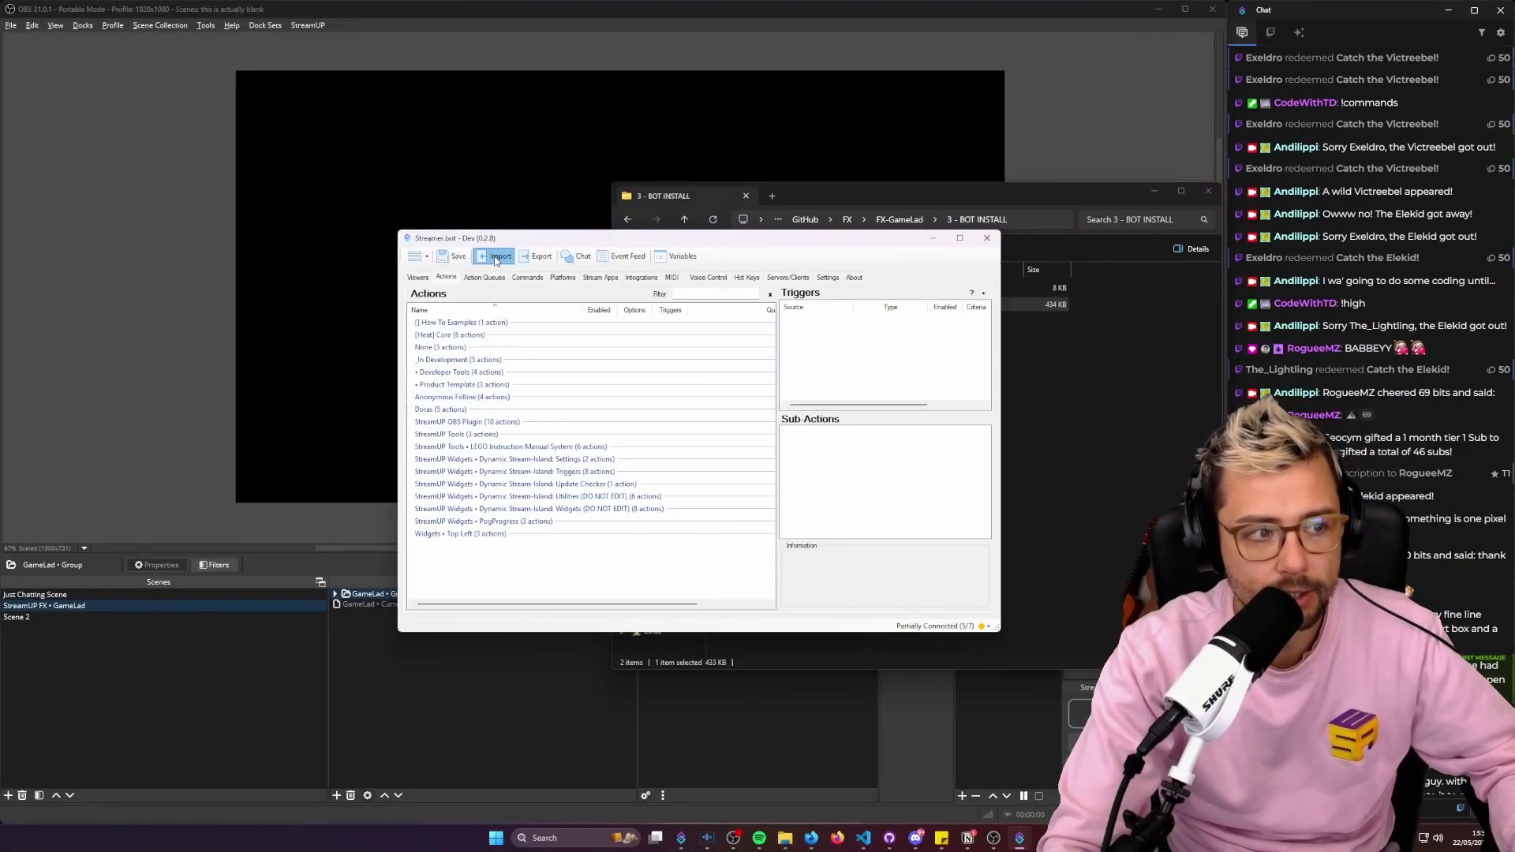
{"action": "left_click", "coordinate": [497, 257]}
Copy the full import string from the 'StreamUP FX - GameLad.sb' file
{"action": "left_click", "coordinate": [887, 187]}
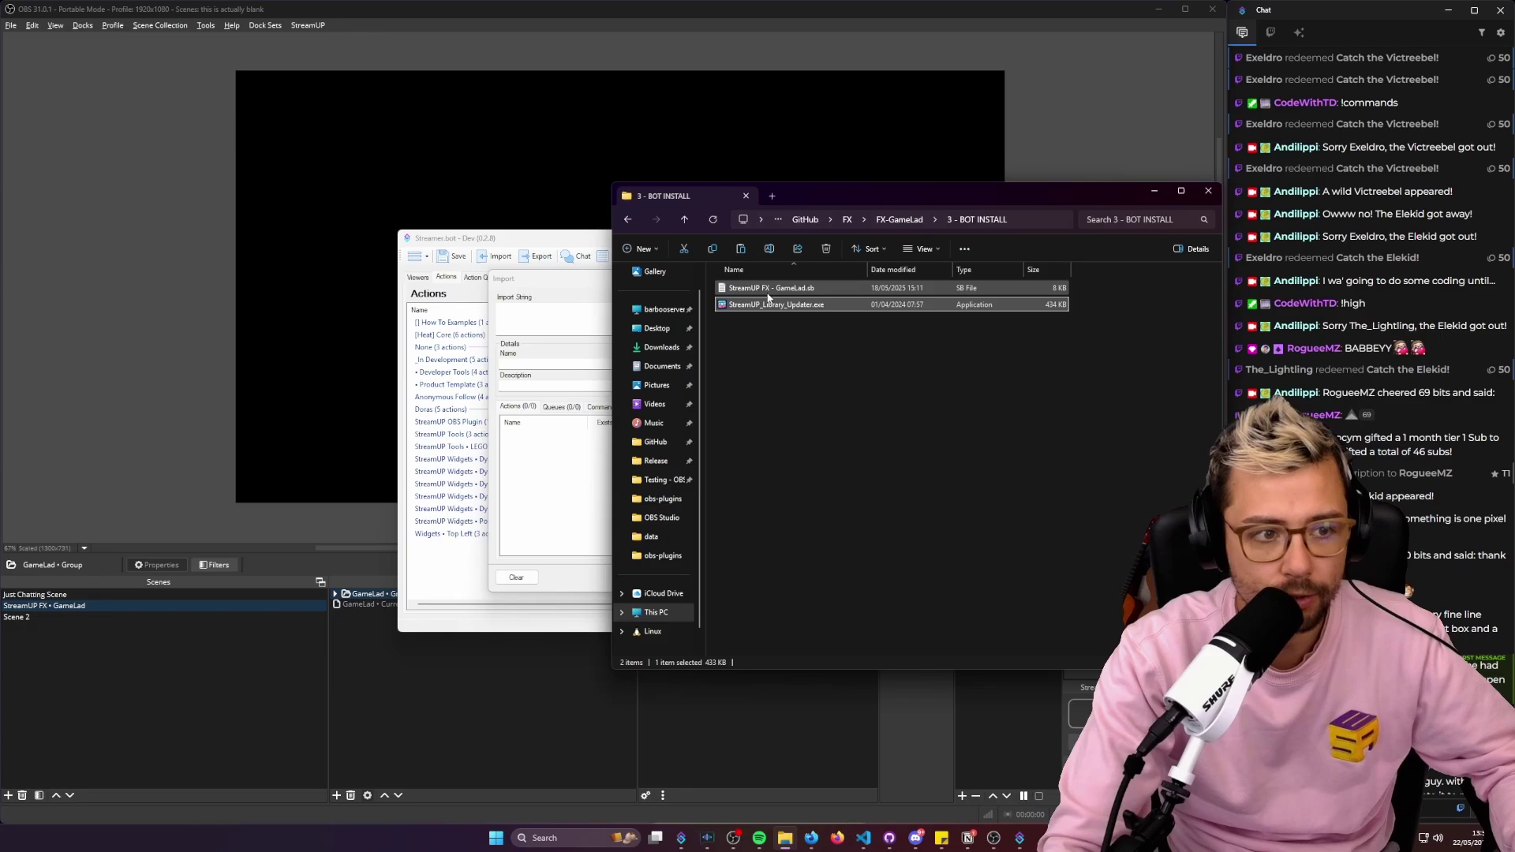
{"action": "left_click_drag", "start_coordinate": [768, 292], "coordinate": [728, 336]}
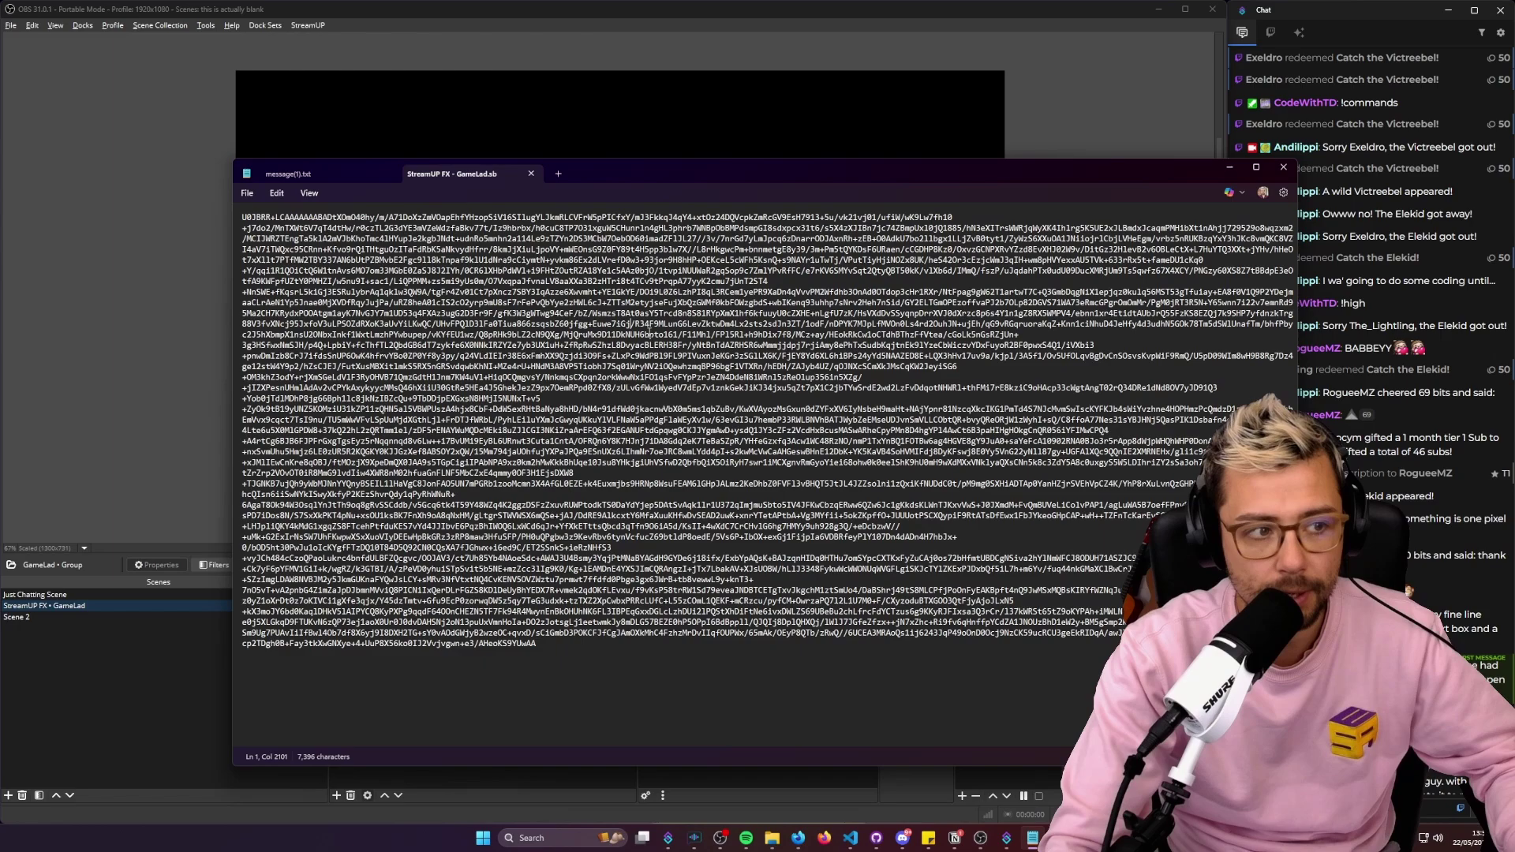
{"action": "key", "text": "ctrl+a"}
{"action": "key", "text": "ctrl+c"}
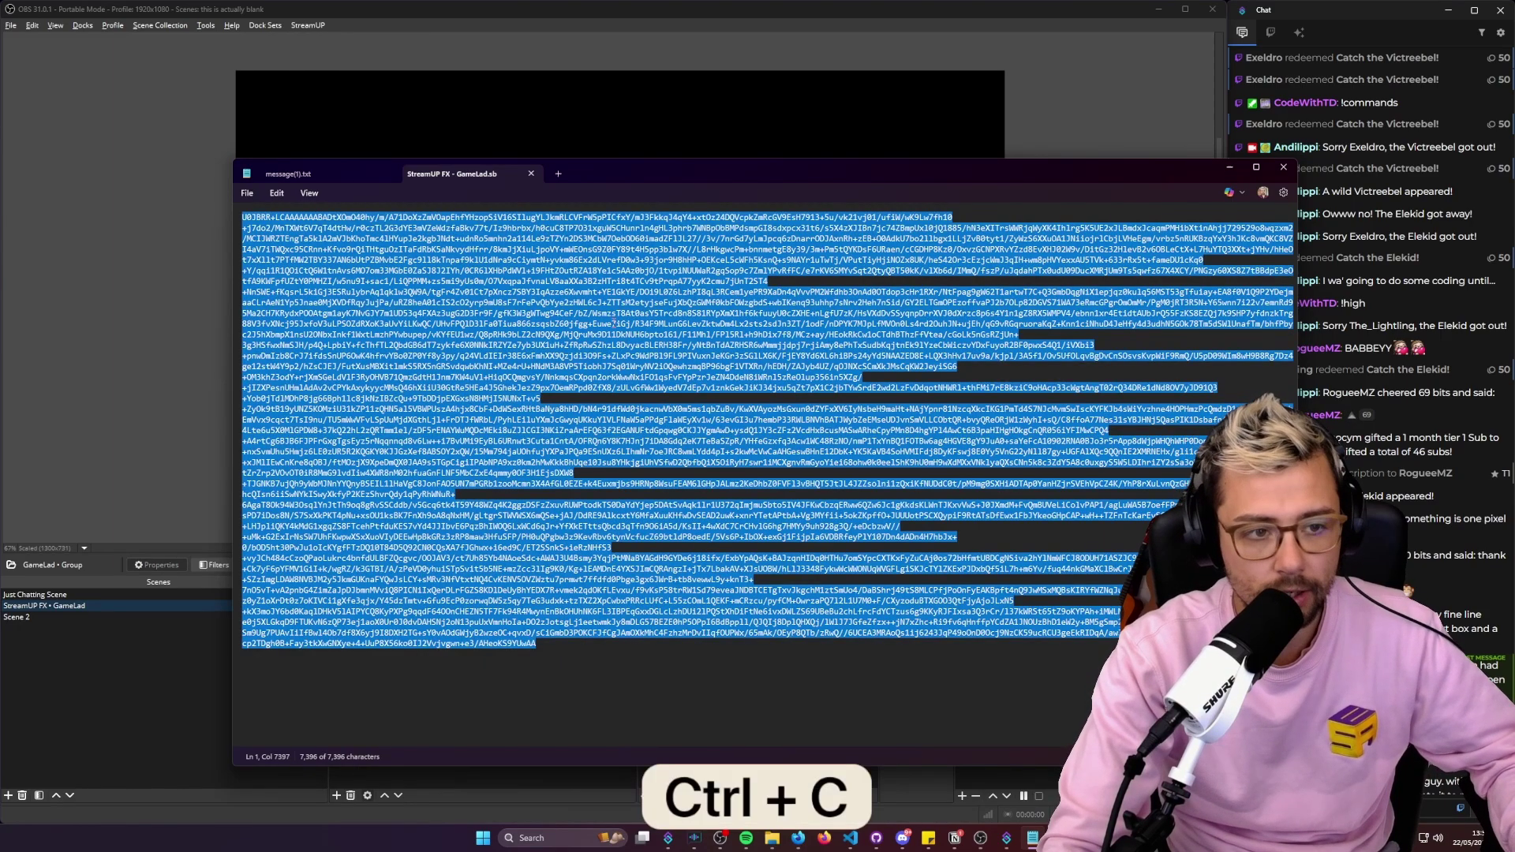
{"action": "left_click", "coordinate": [1283, 166]}
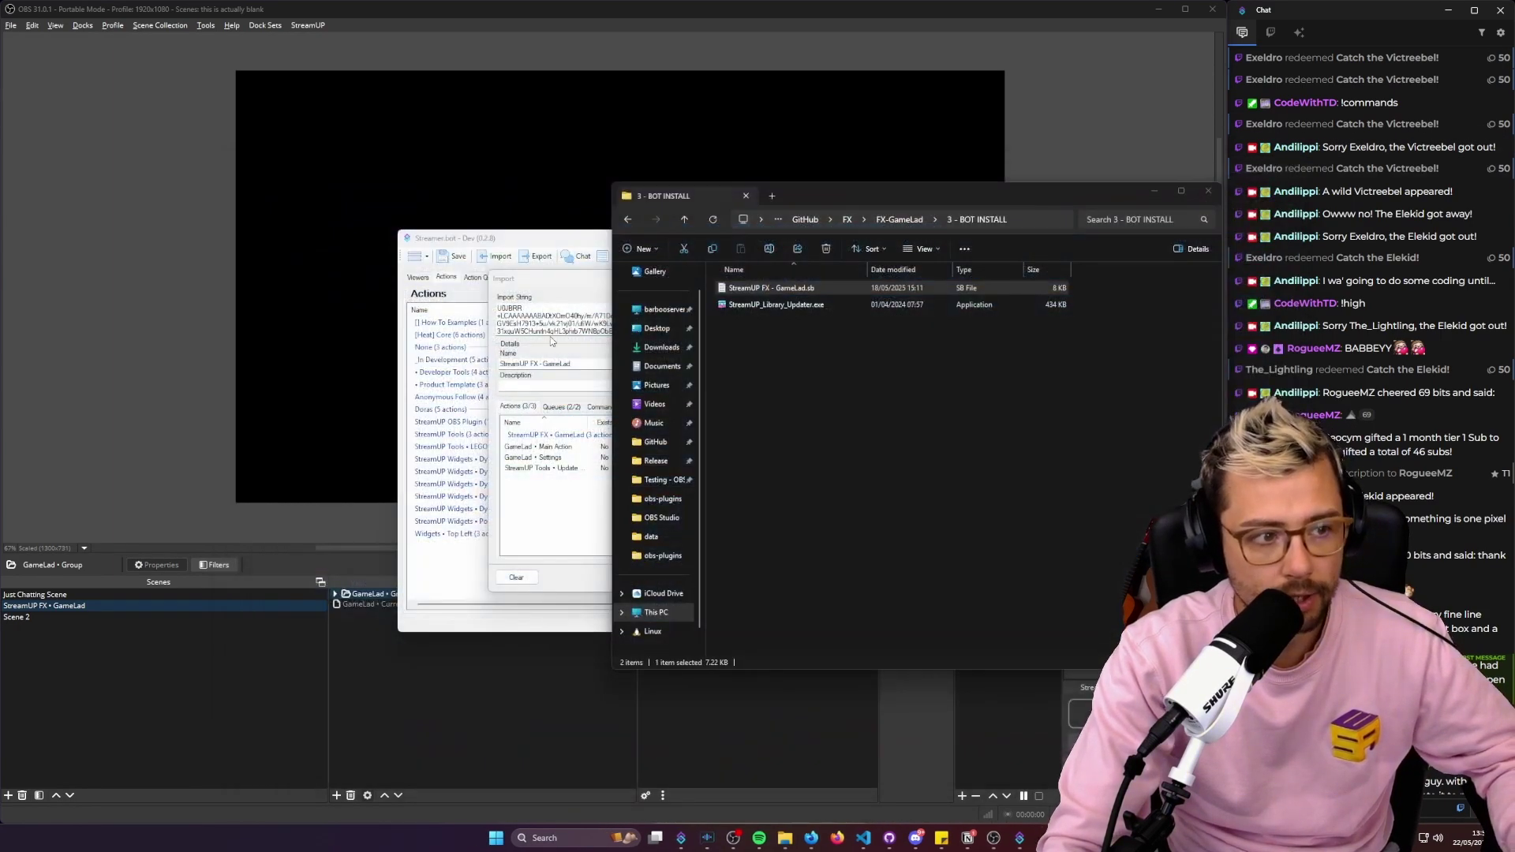
Paste the string into the Import String box and import the GameLad actions
{"action": "left_click", "coordinate": [552, 341]}
{"action": "key", "text": "ctrl+v"}
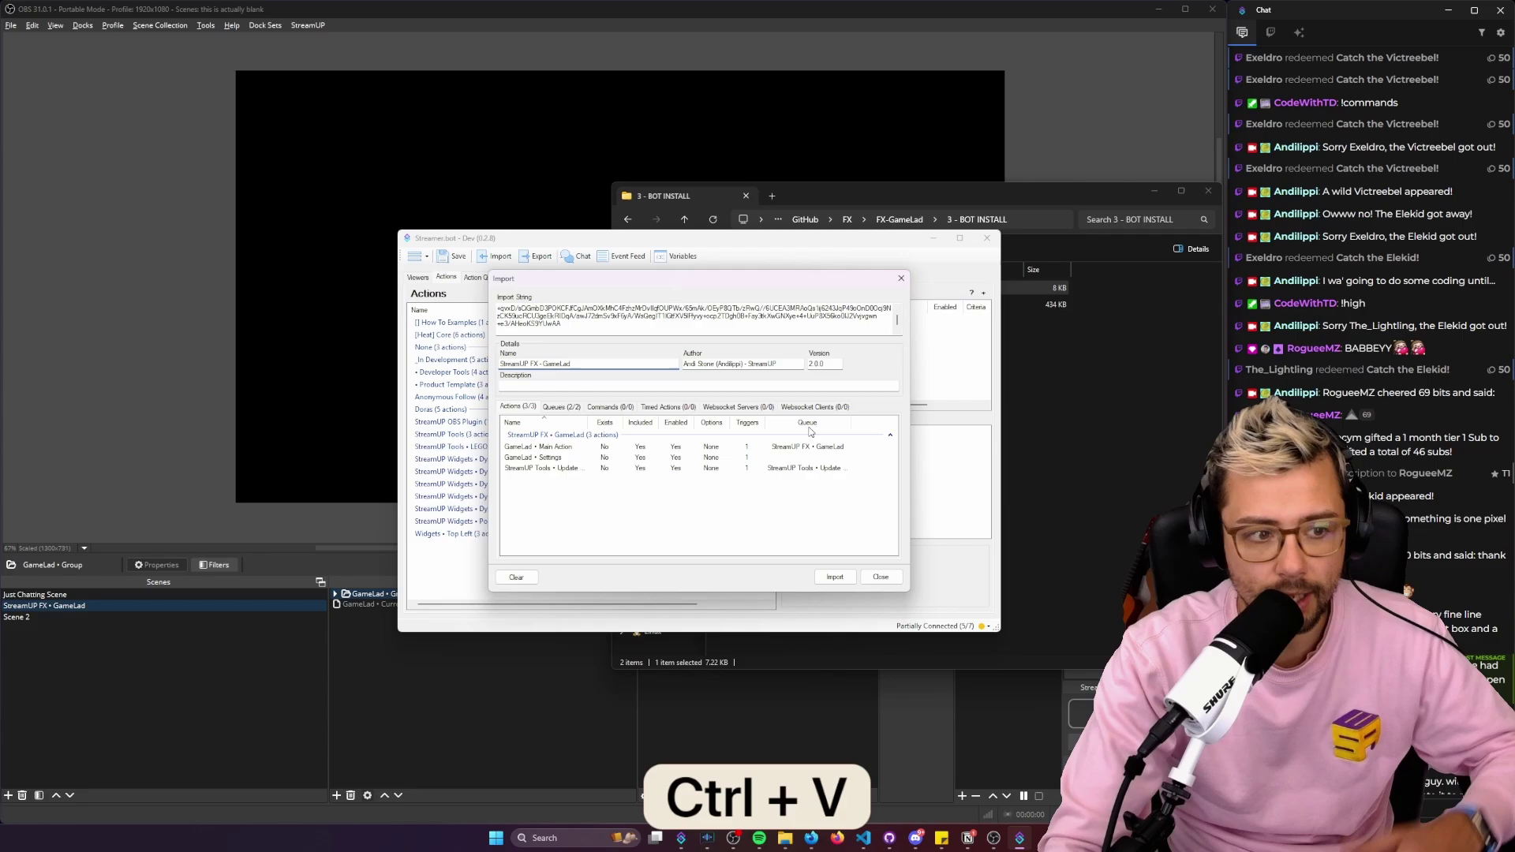
{"action": "left_click", "coordinate": [835, 578]}
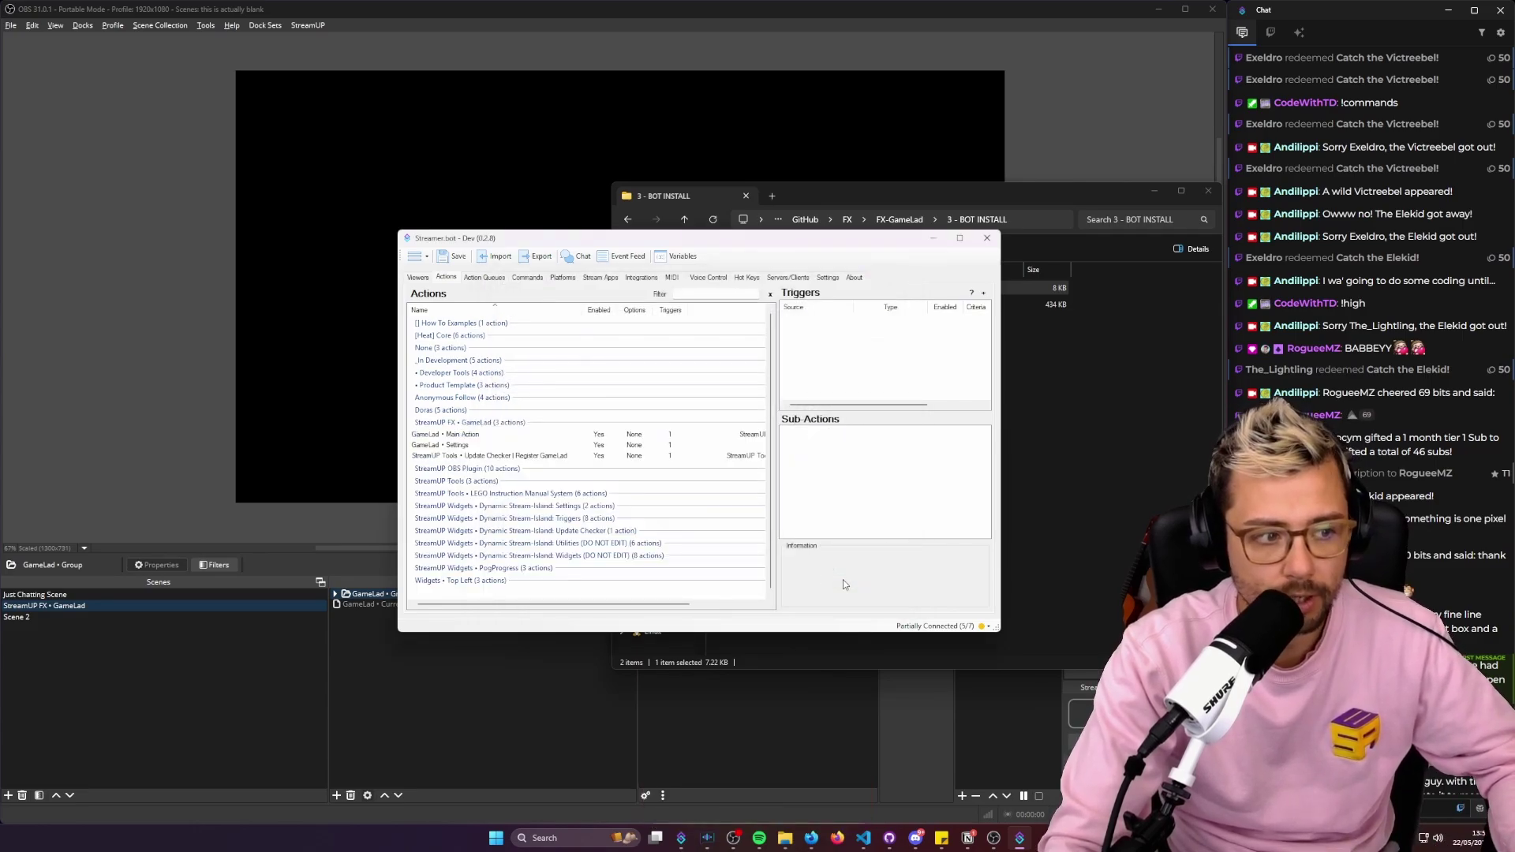
Test-run the Core trigger of the GameLad • Settings action
{"action": "left_click", "coordinate": [458, 447]}
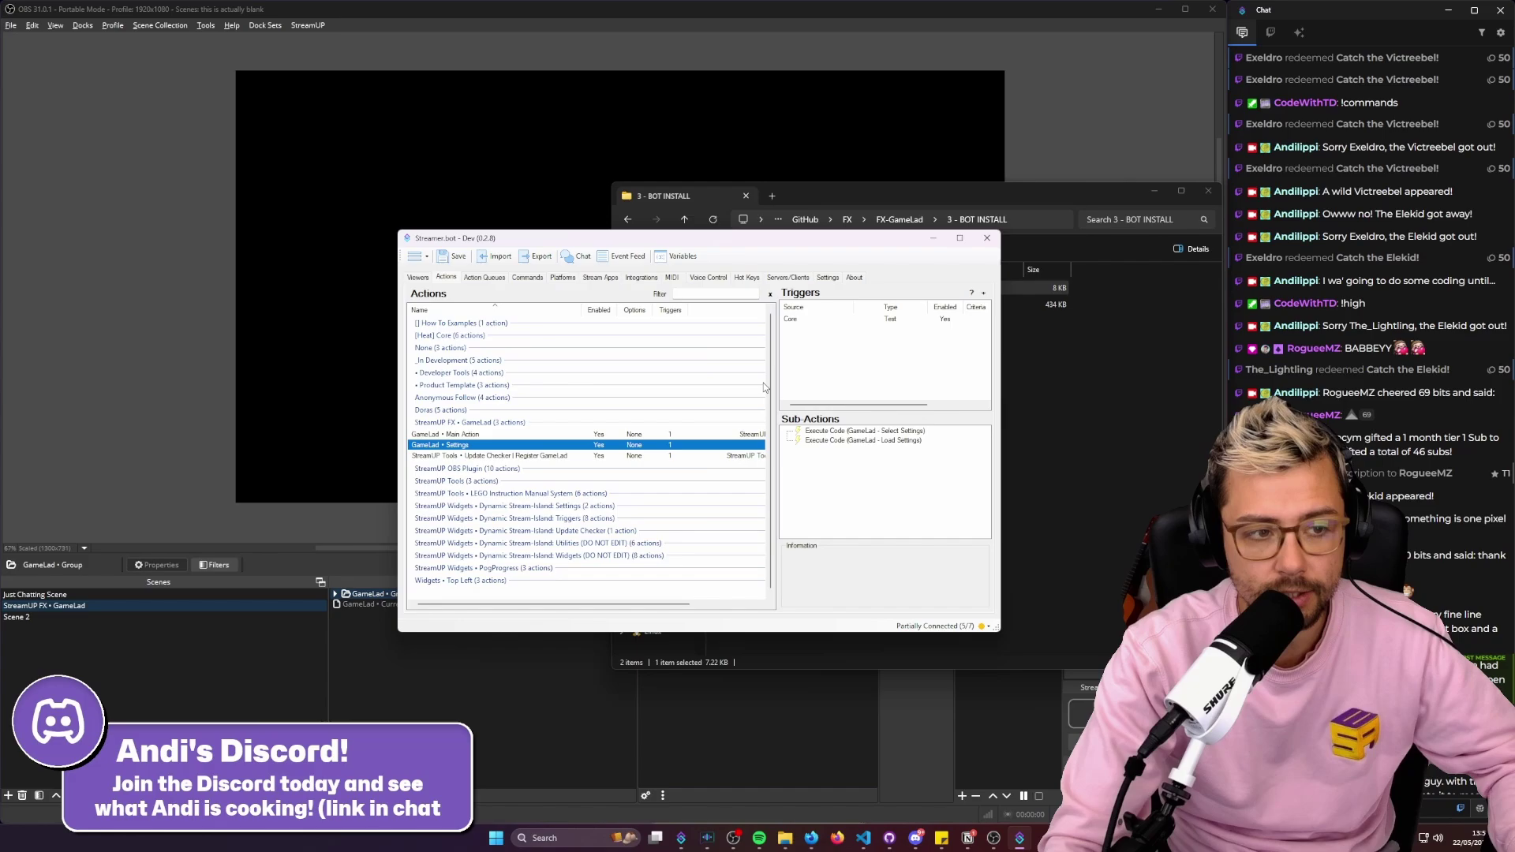
{"action": "right_click", "coordinate": [834, 321]}
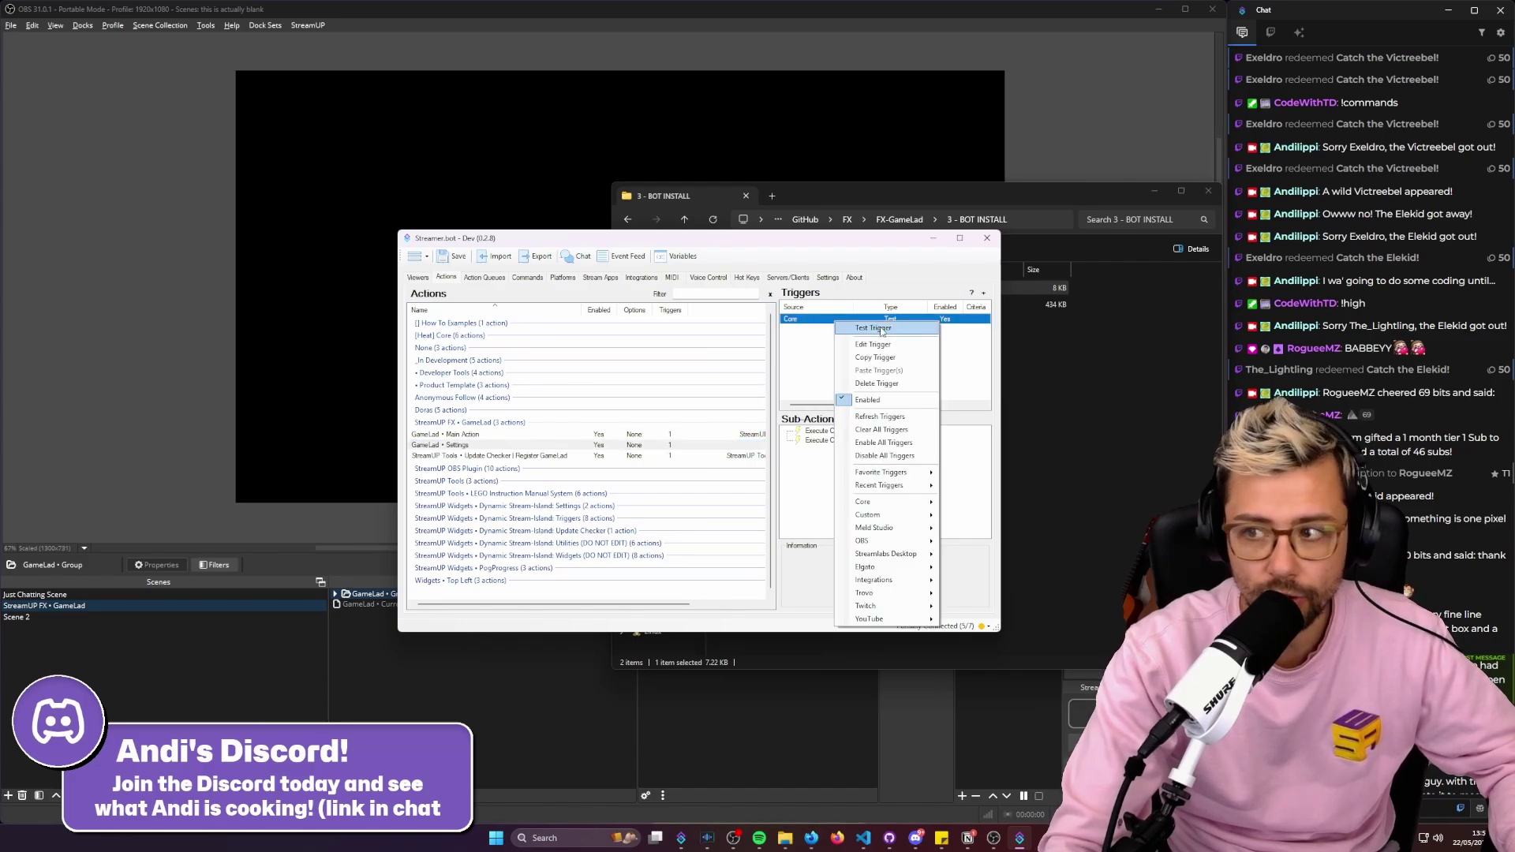
{"action": "left_click", "coordinate": [882, 329]}
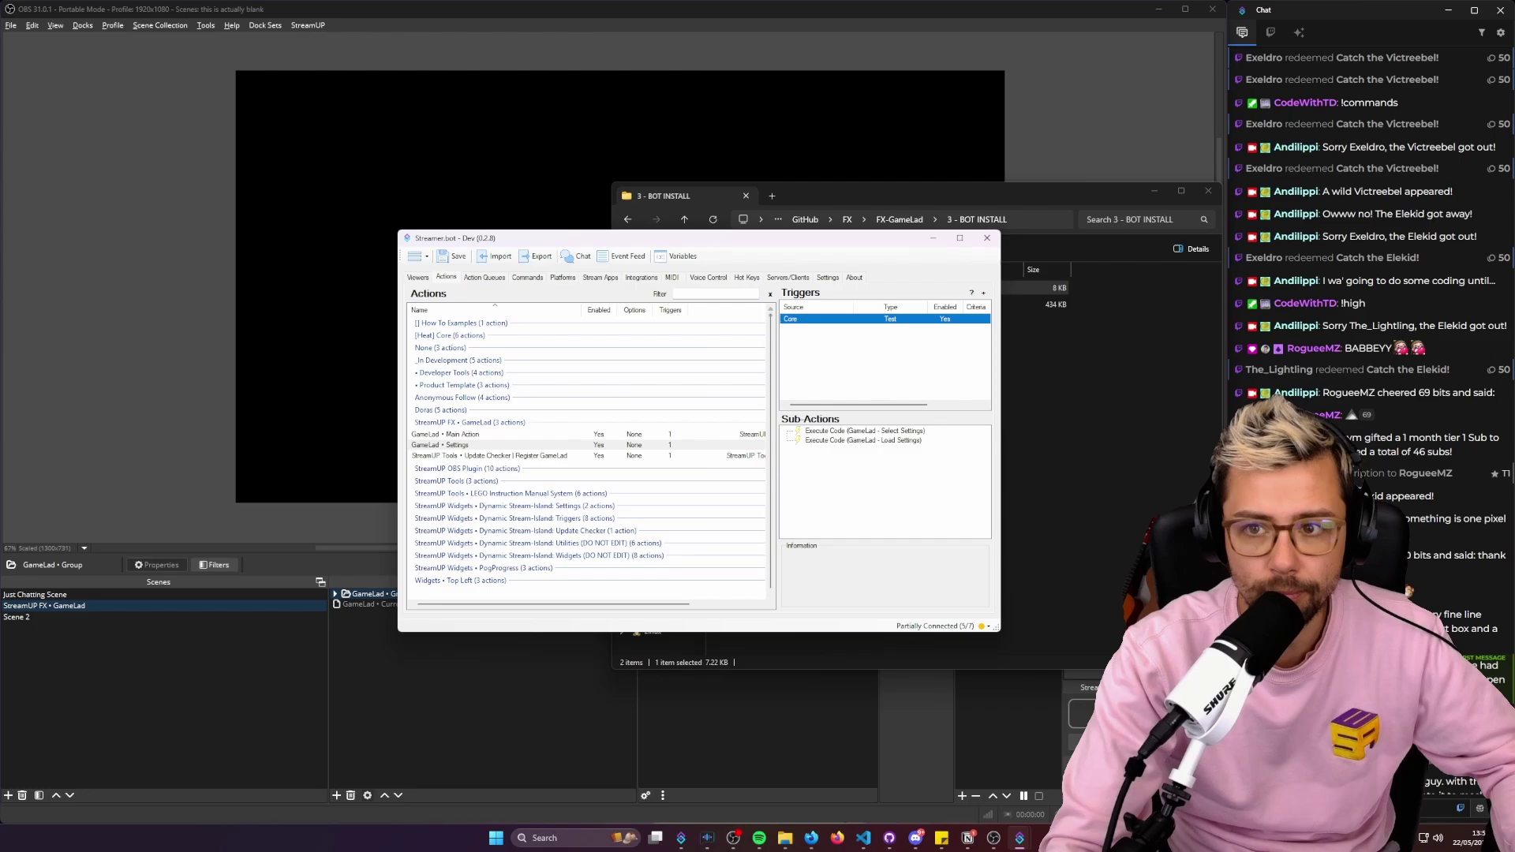
Save the GameLad settings with Random start position and 10000 ms duration, then close the window
{"action": "left_click_drag", "start_coordinate": [697, 252], "coordinate": [589, 180]}
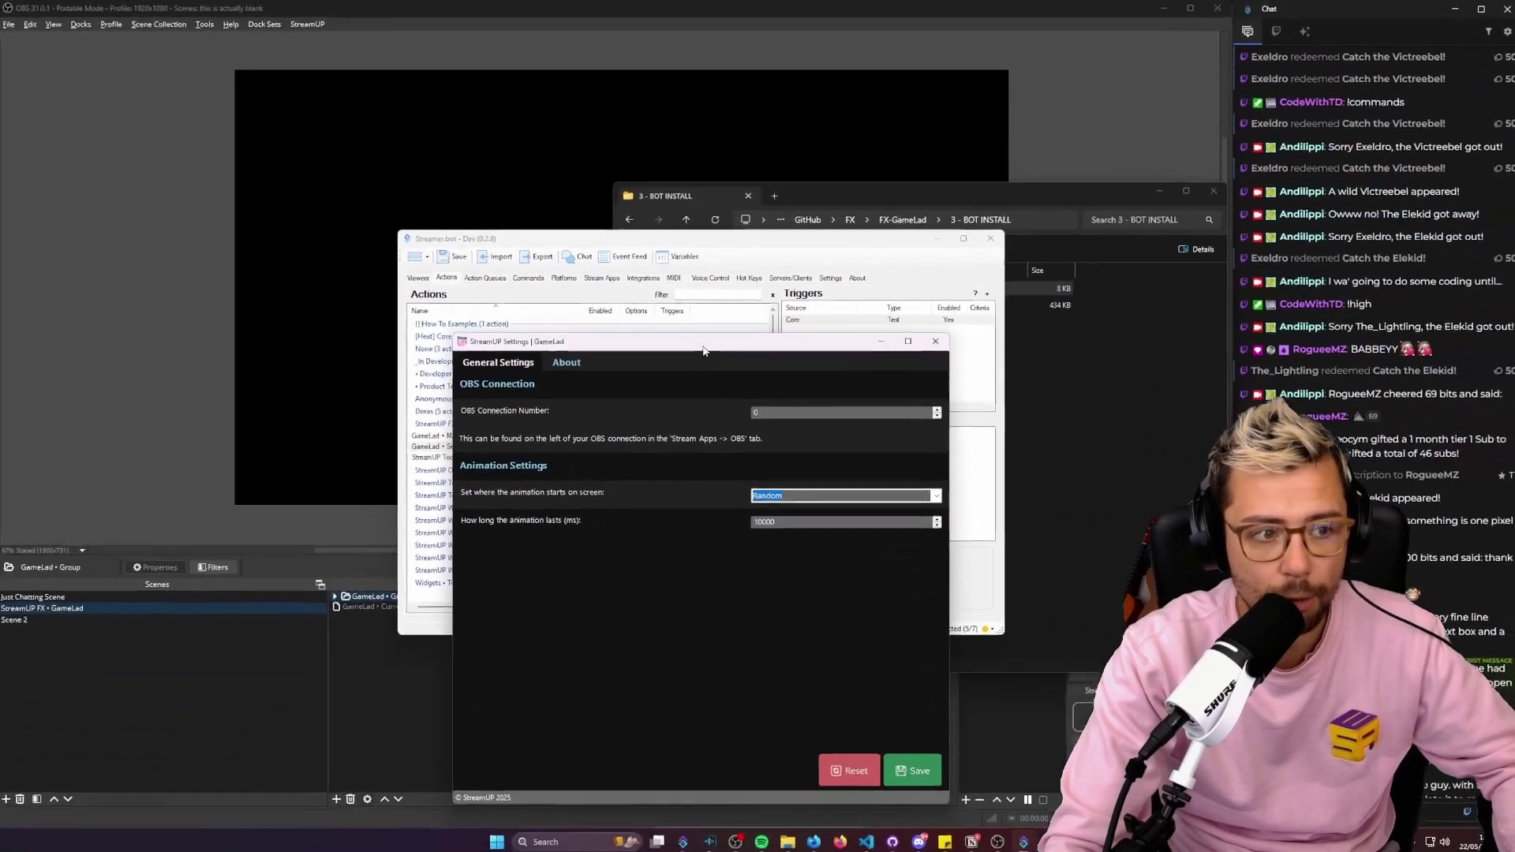
{"action": "left_click_drag", "start_coordinate": [708, 343], "coordinate": [708, 205]}
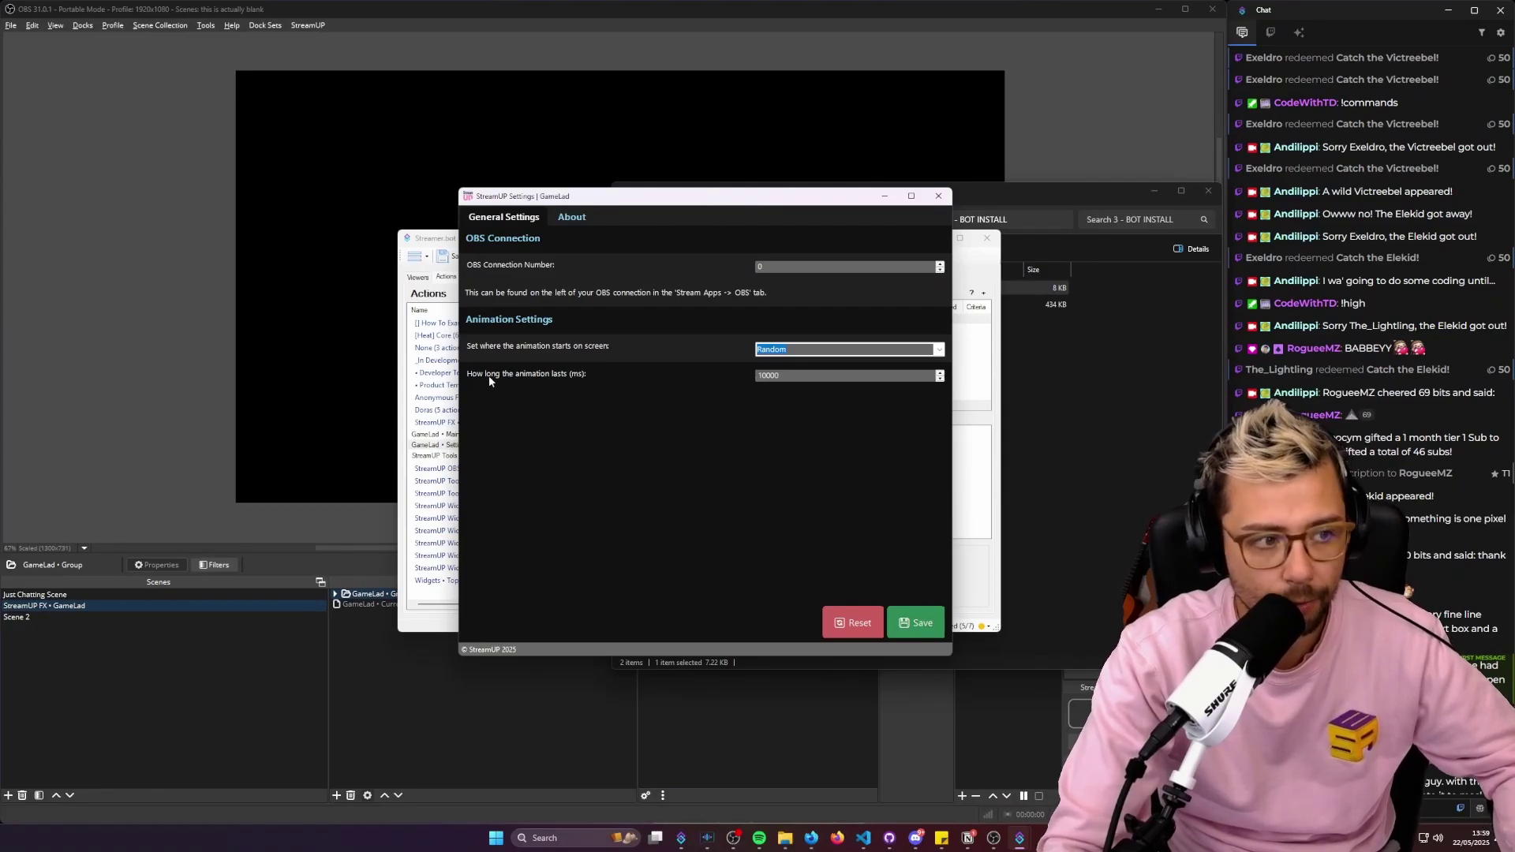
{"action": "left_click", "coordinate": [940, 349]}
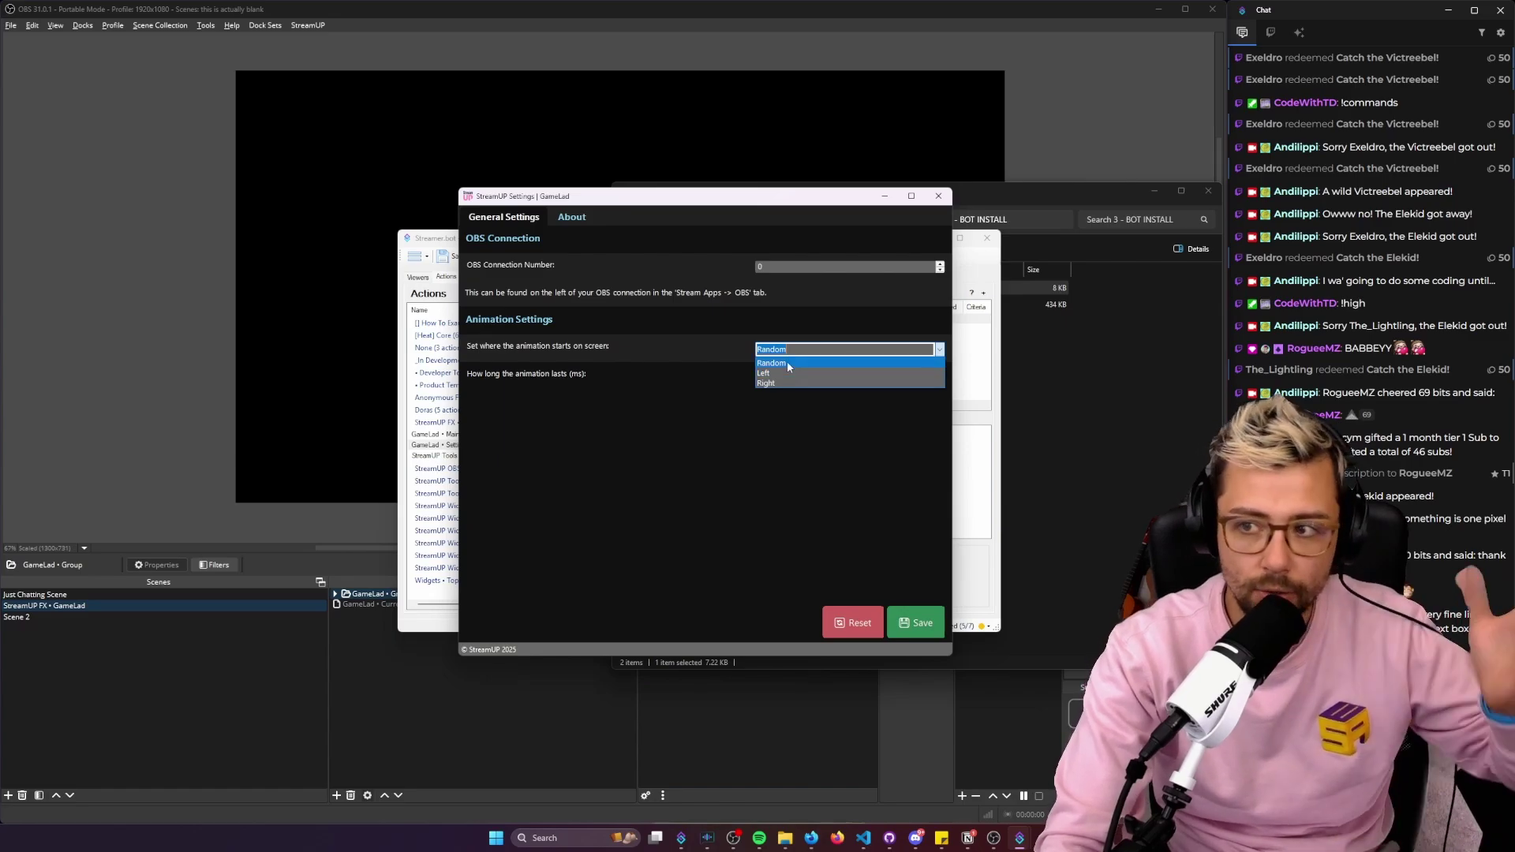
{"action": "left_click", "coordinate": [718, 346]}
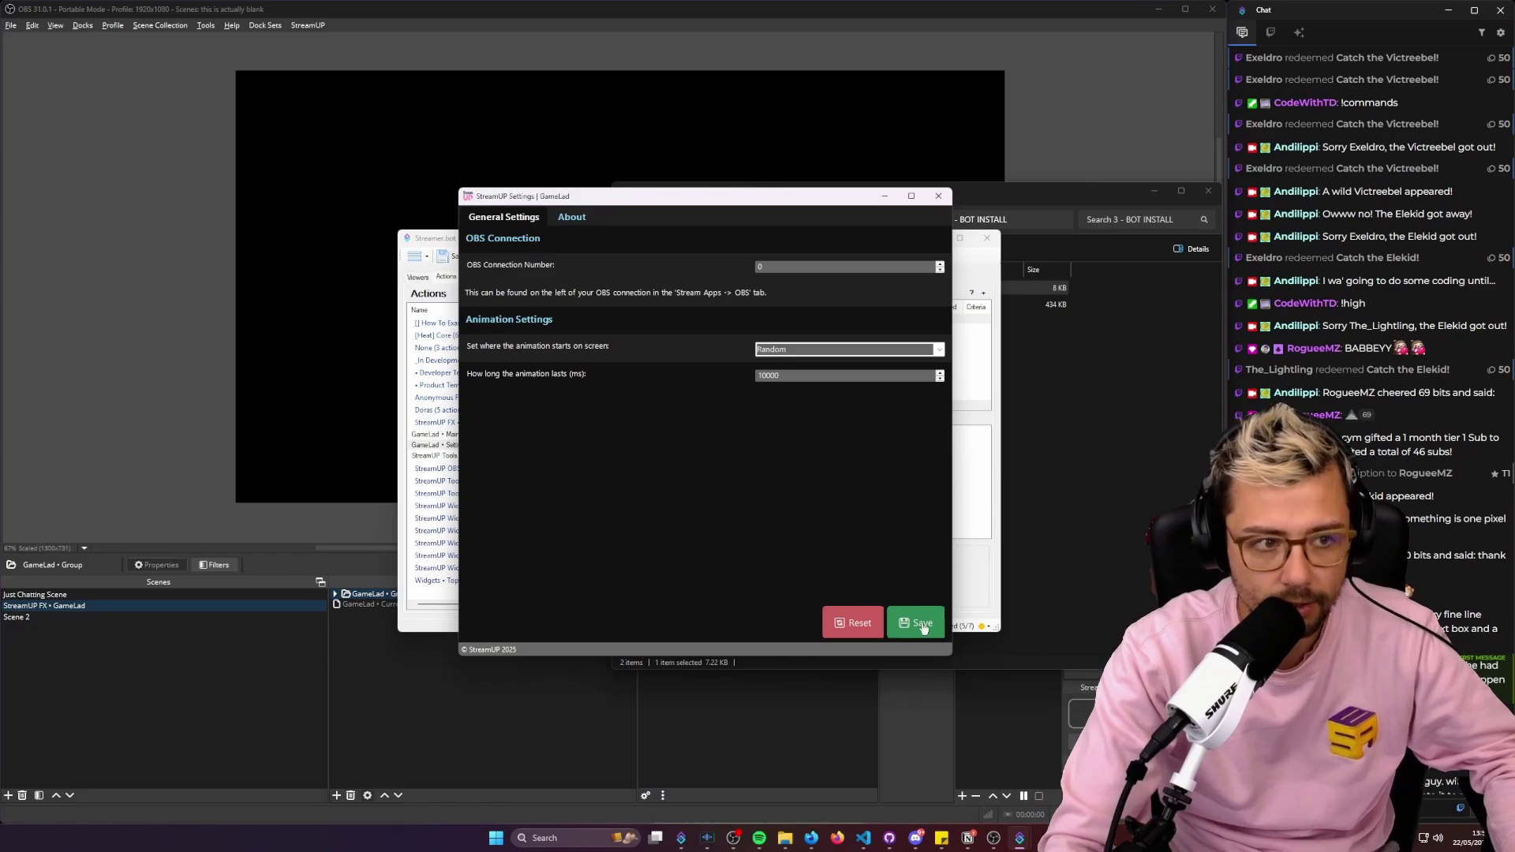
{"action": "left_click", "coordinate": [923, 626]}
{"action": "left_click", "coordinate": [809, 466]}
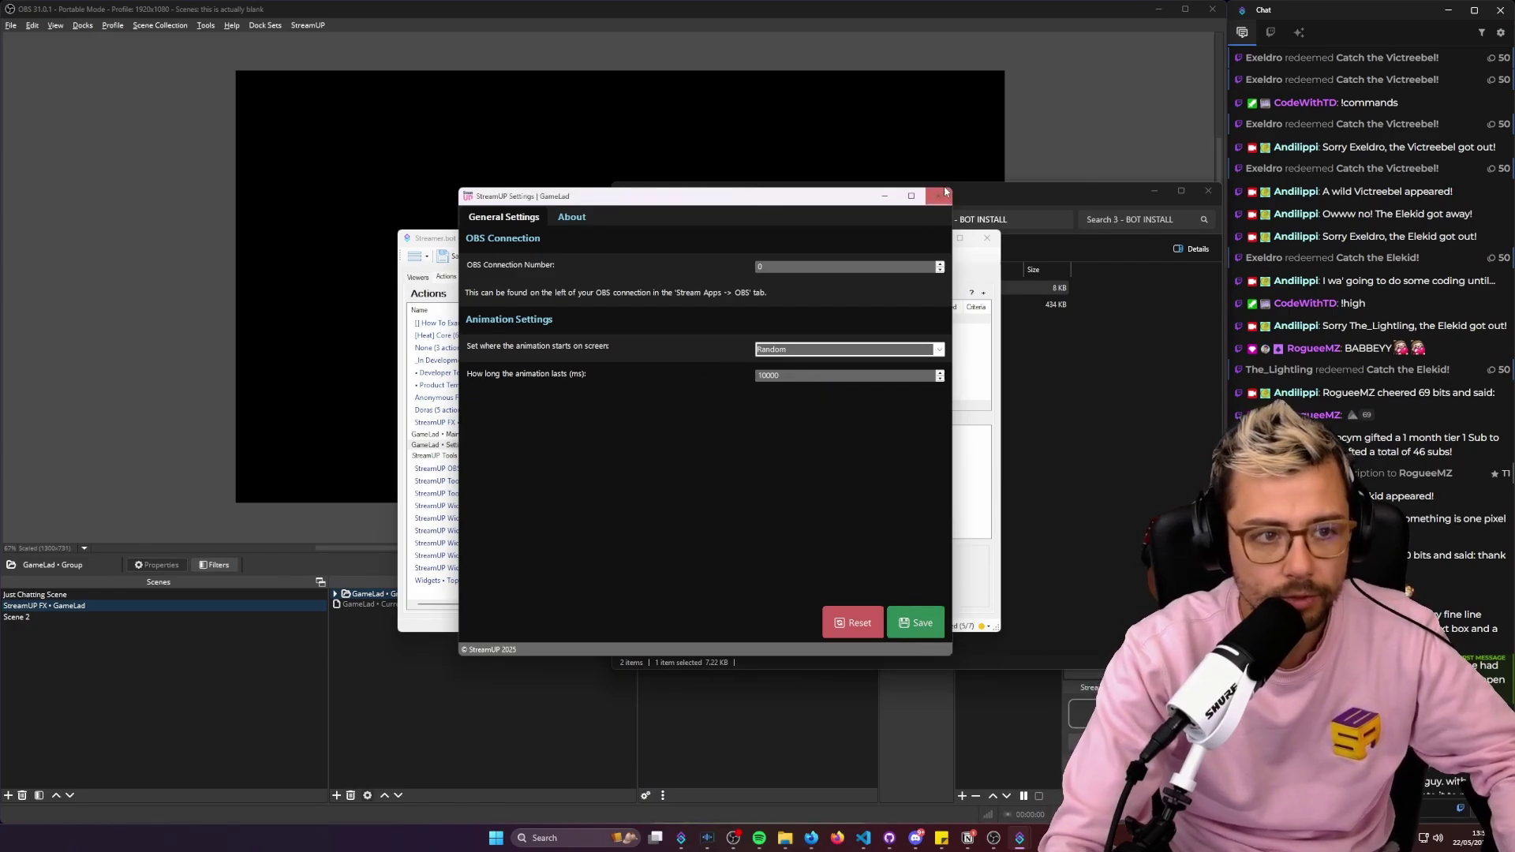
{"action": "left_click", "coordinate": [938, 201]}
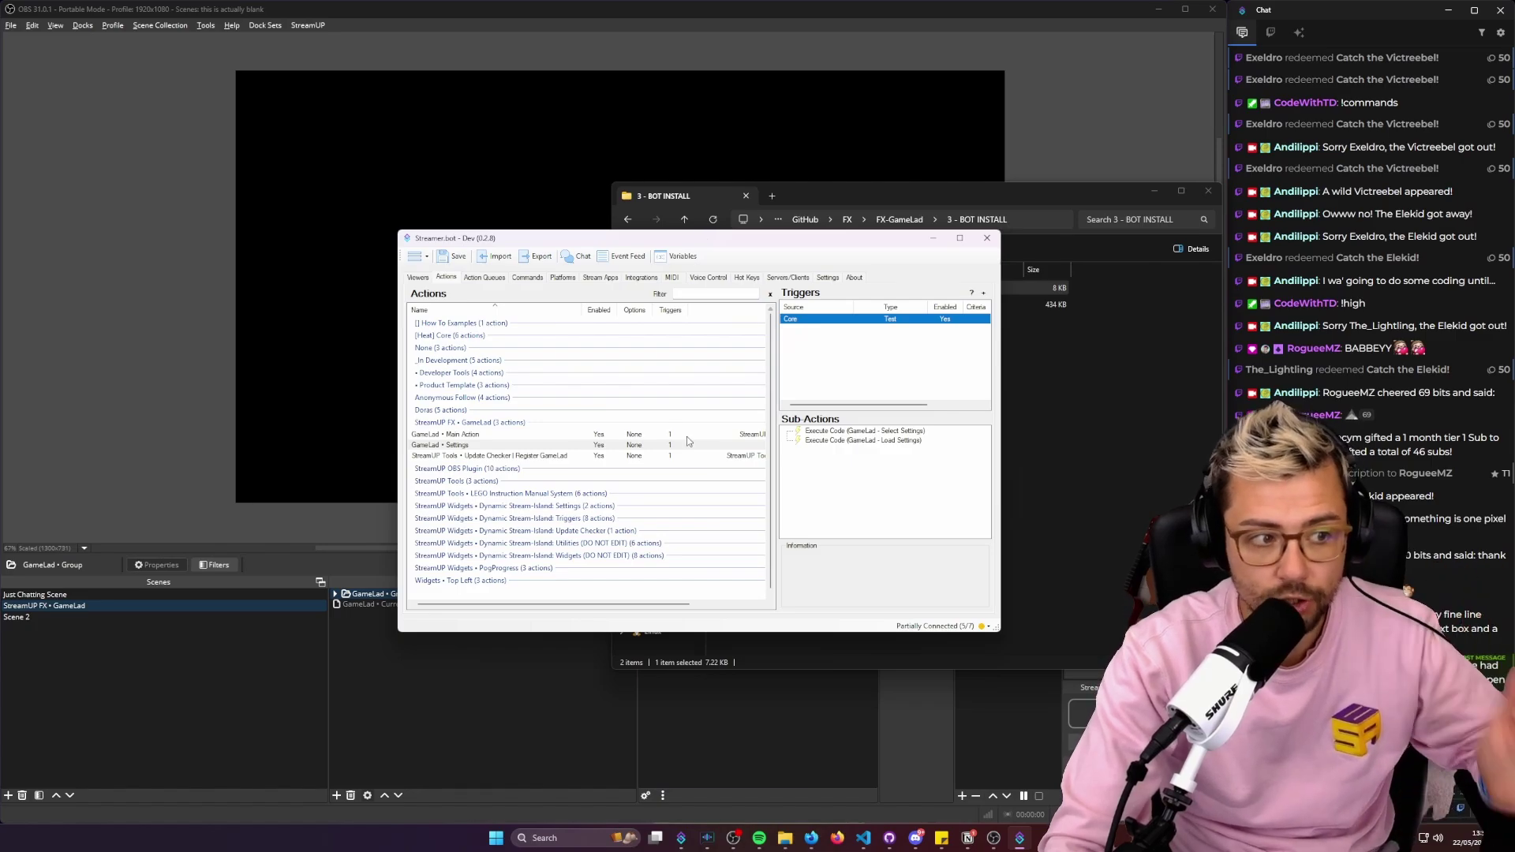
Test-run the Core trigger of GameLad • Main Action to play the overlay
{"action": "left_click", "coordinate": [463, 435]}
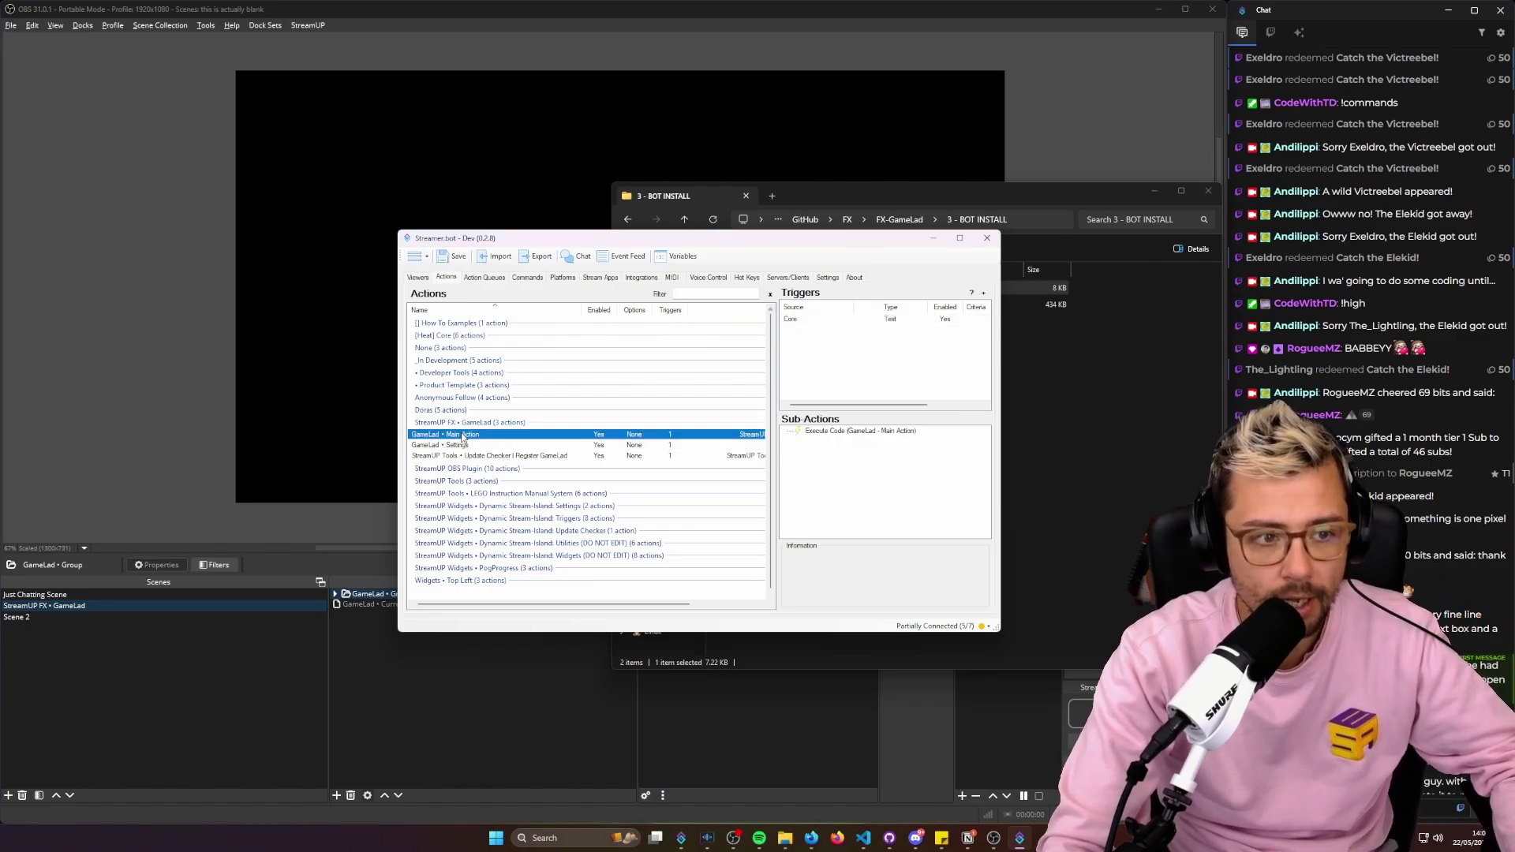
{"action": "right_click", "coordinate": [882, 318]}
{"action": "left_click", "coordinate": [900, 324]}
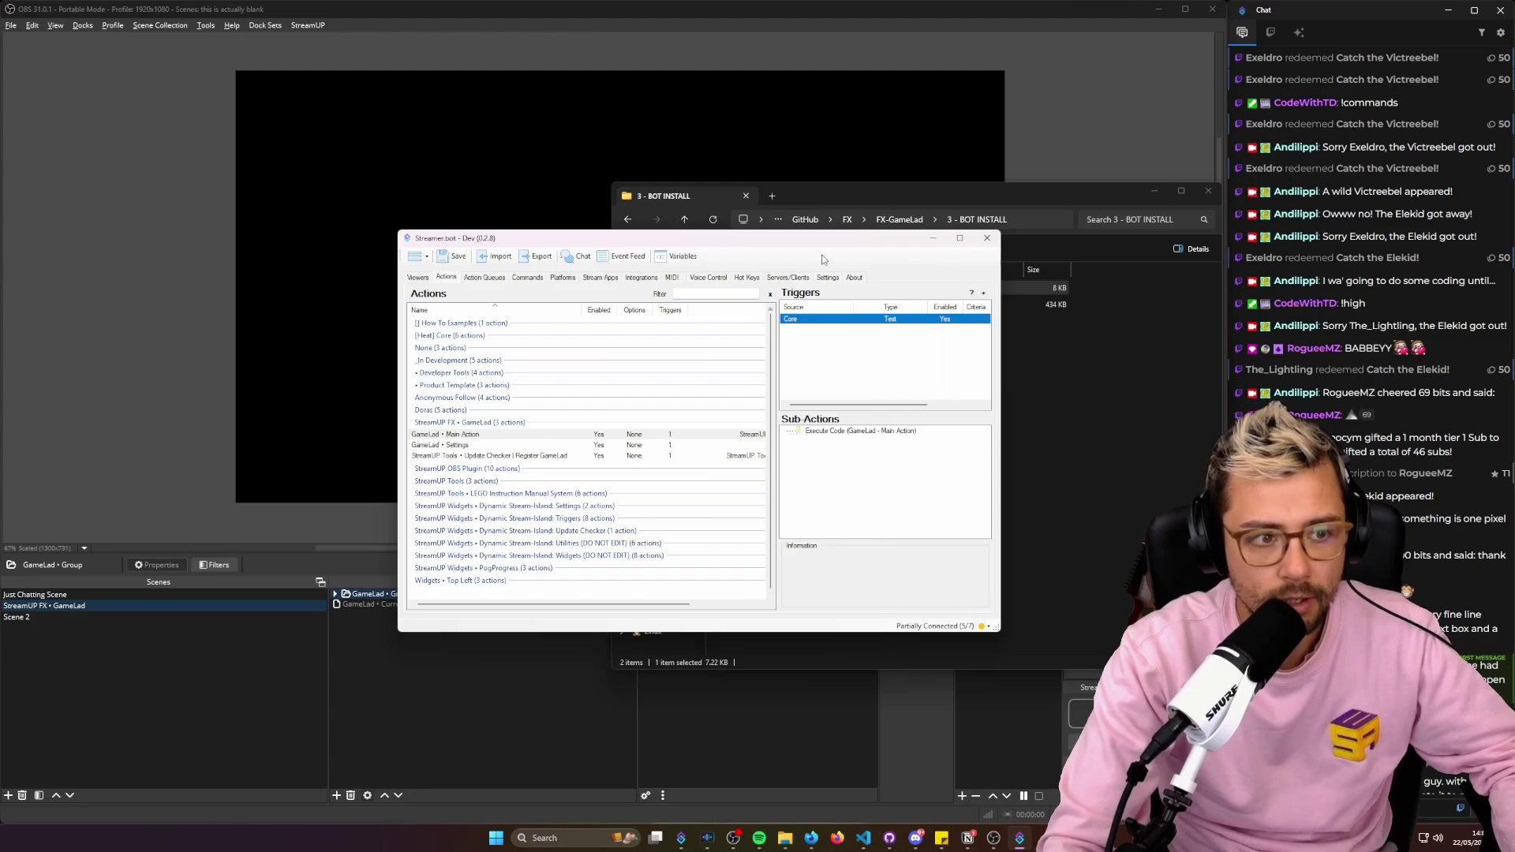
Minimise File Explorer and Streamer.bot to reveal the OBS preview
{"action": "left_click_drag", "start_coordinate": [710, 237], "coordinate": [376, 459]}
{"action": "left_click", "coordinate": [1152, 199]}
{"action": "left_click", "coordinate": [1150, 199]}
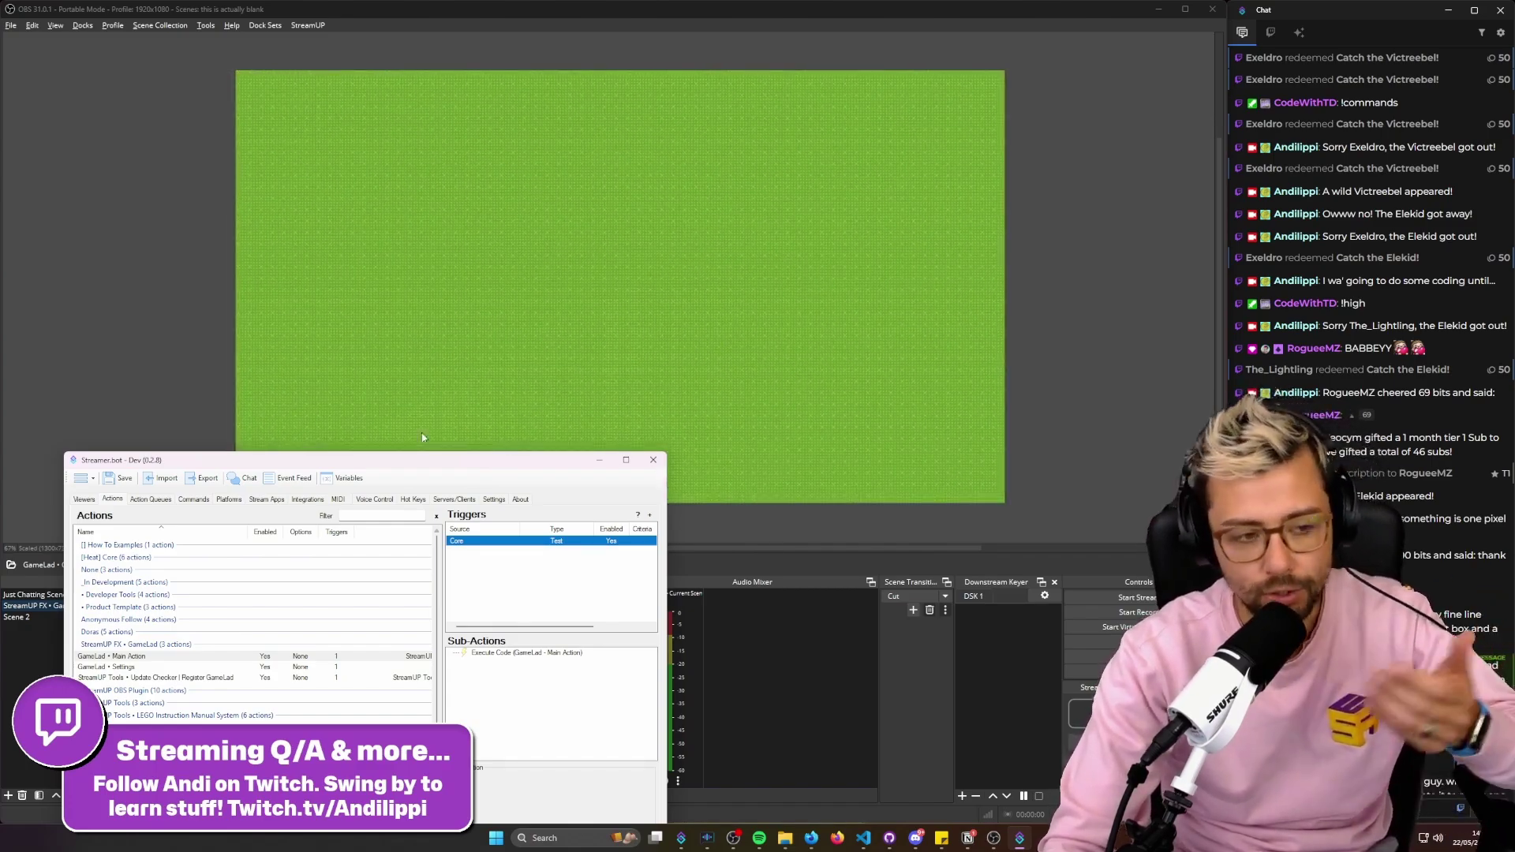
{"action": "left_click_drag", "start_coordinate": [318, 473], "coordinate": [883, 380]}
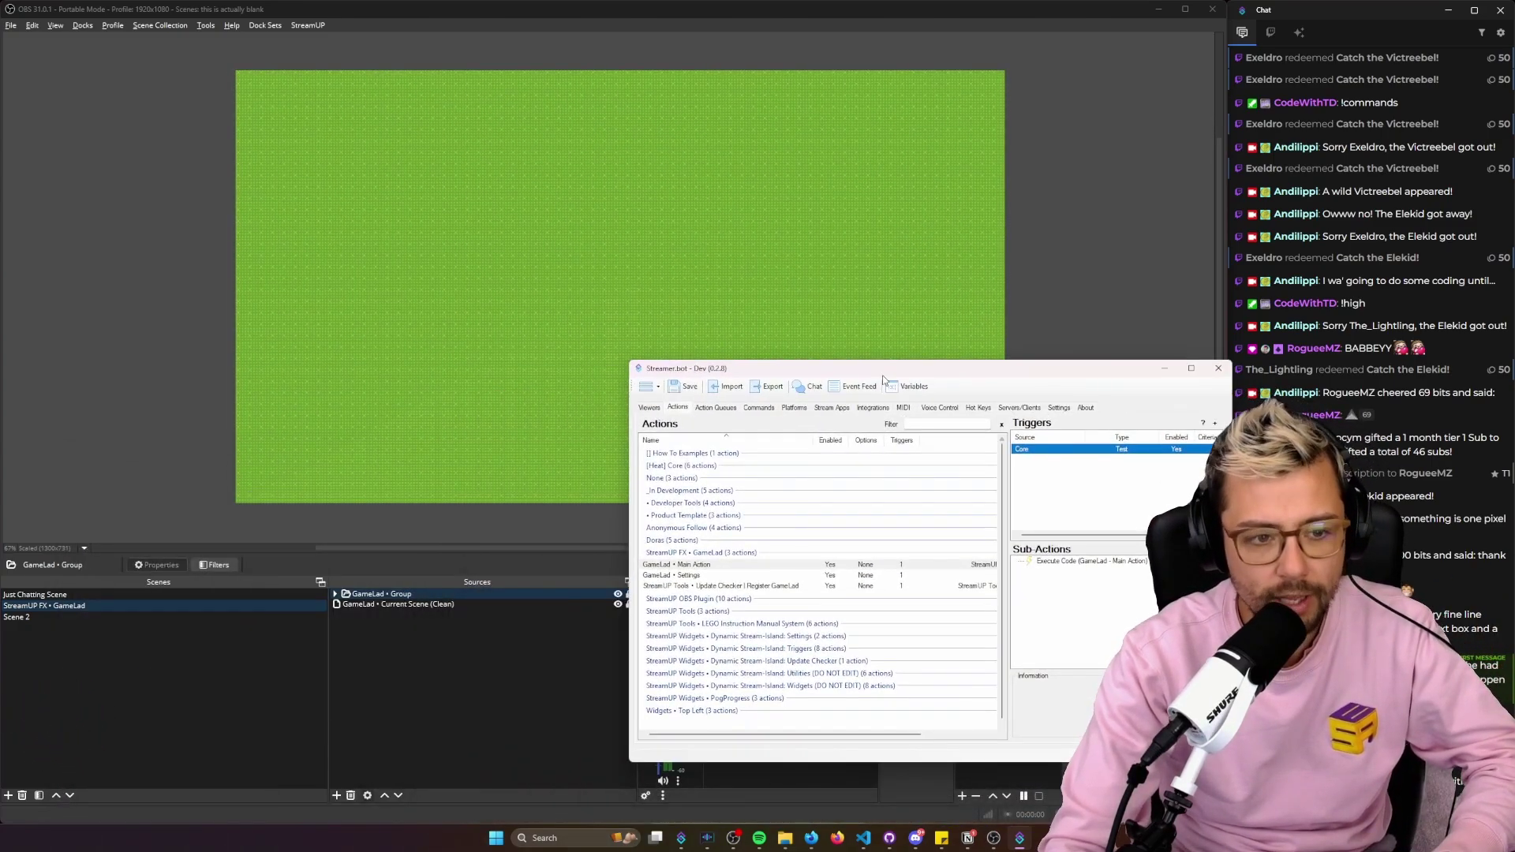
{"action": "left_click", "coordinate": [1164, 367]}
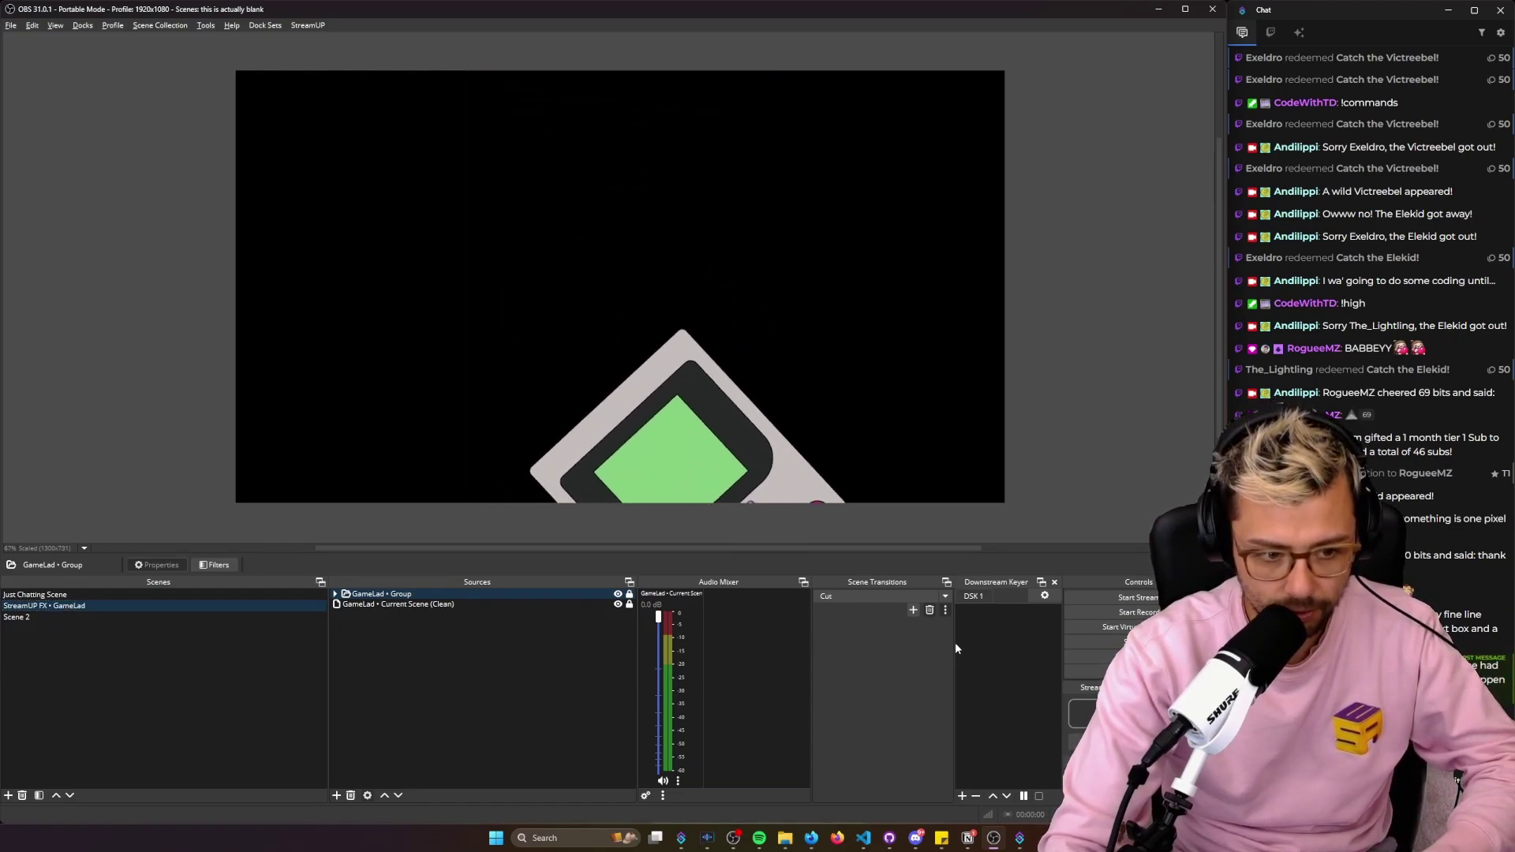
Add the StreamUP FX • GameLad scene to the Downstream Keyer as DSK 1
{"action": "left_click", "coordinate": [73, 607]}
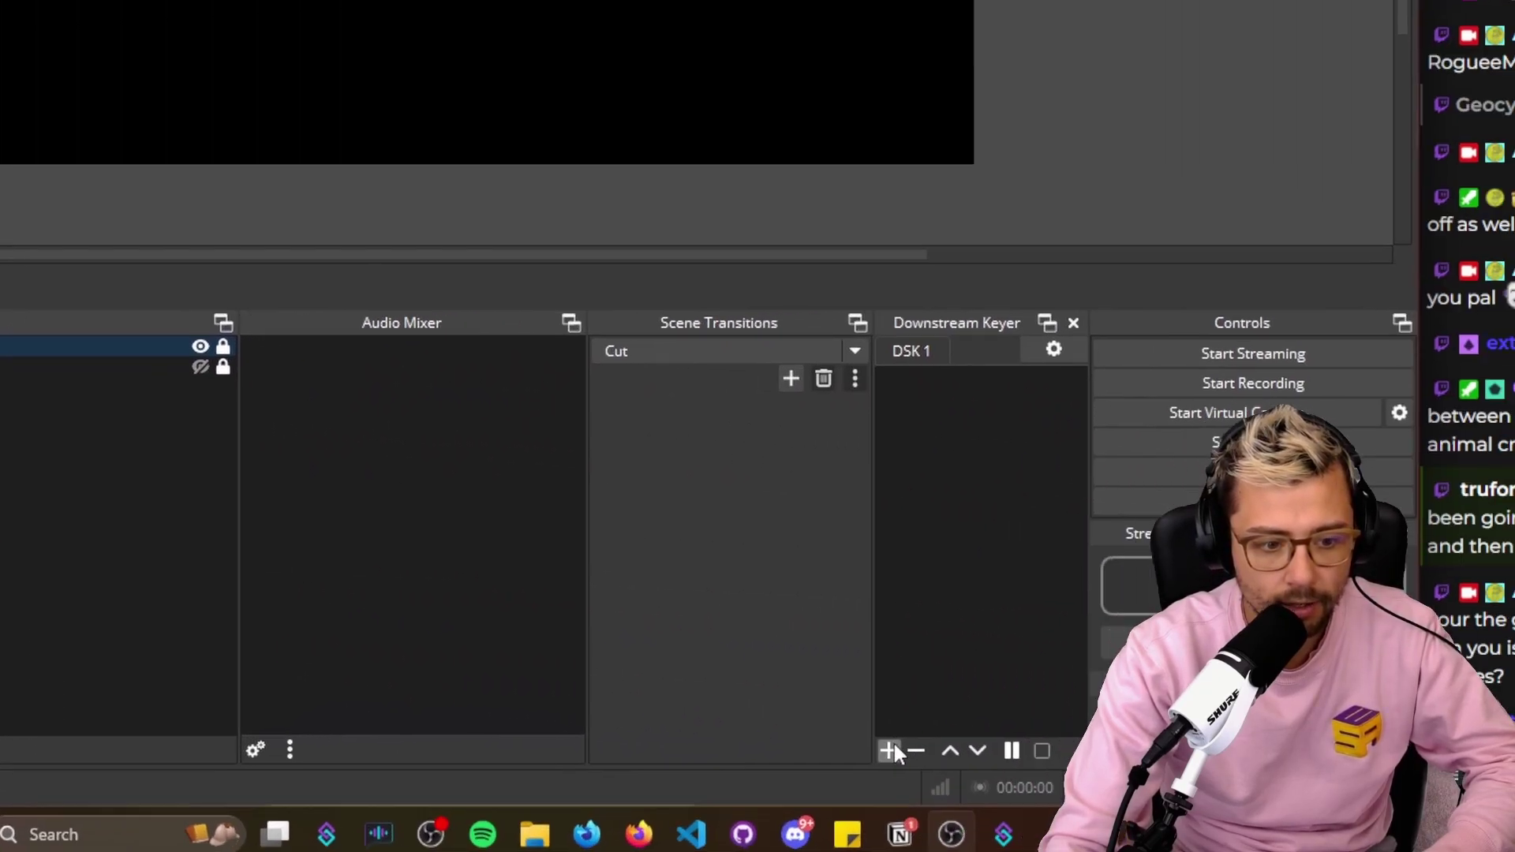
{"action": "left_click", "coordinate": [889, 751]}
{"action": "left_click", "coordinate": [942, 556]}
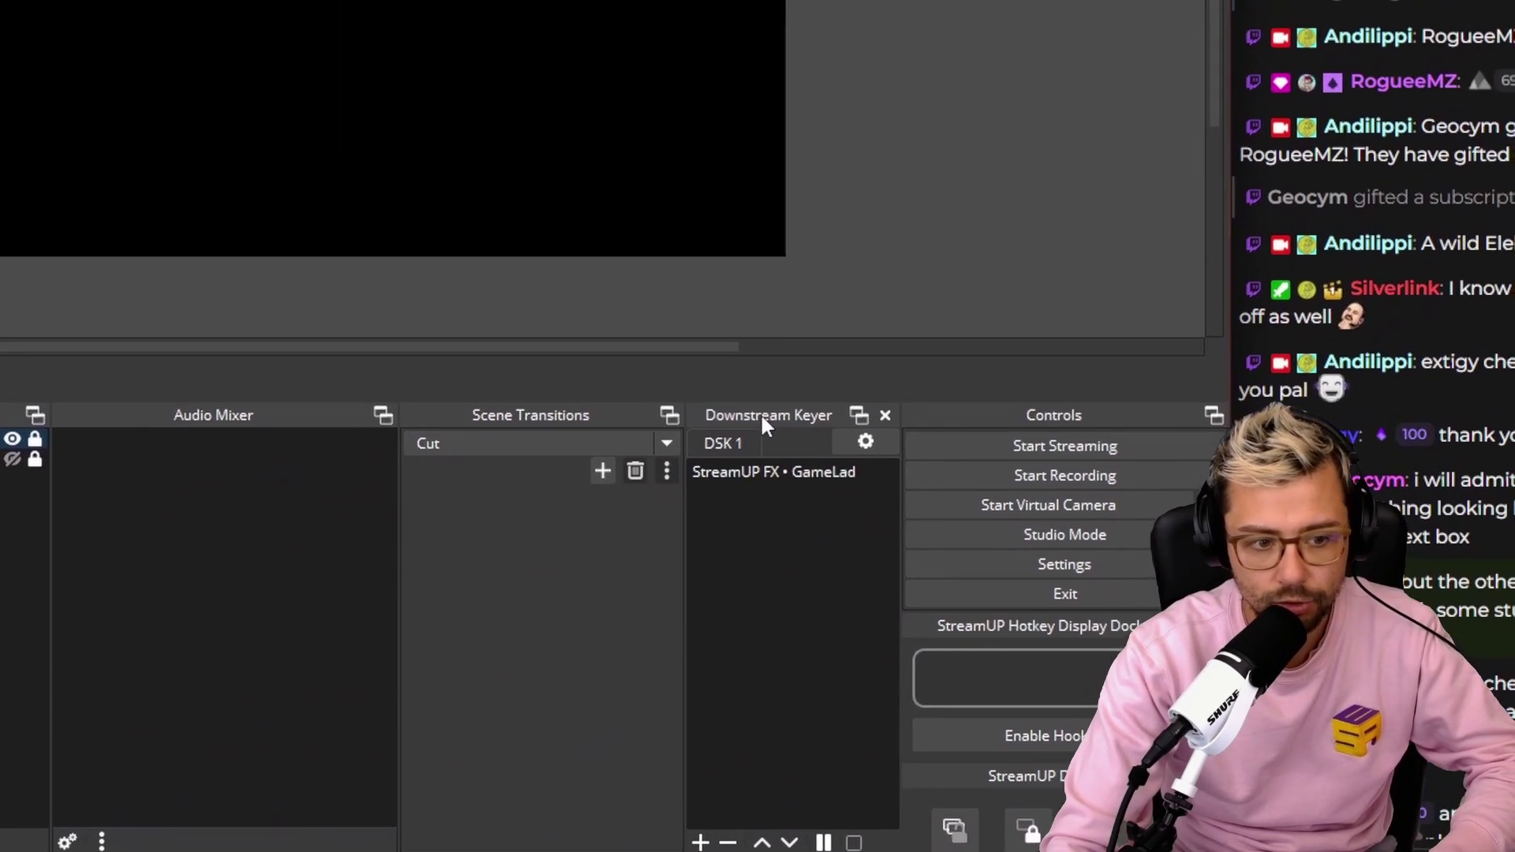
{"action": "left_click", "coordinate": [769, 472]}
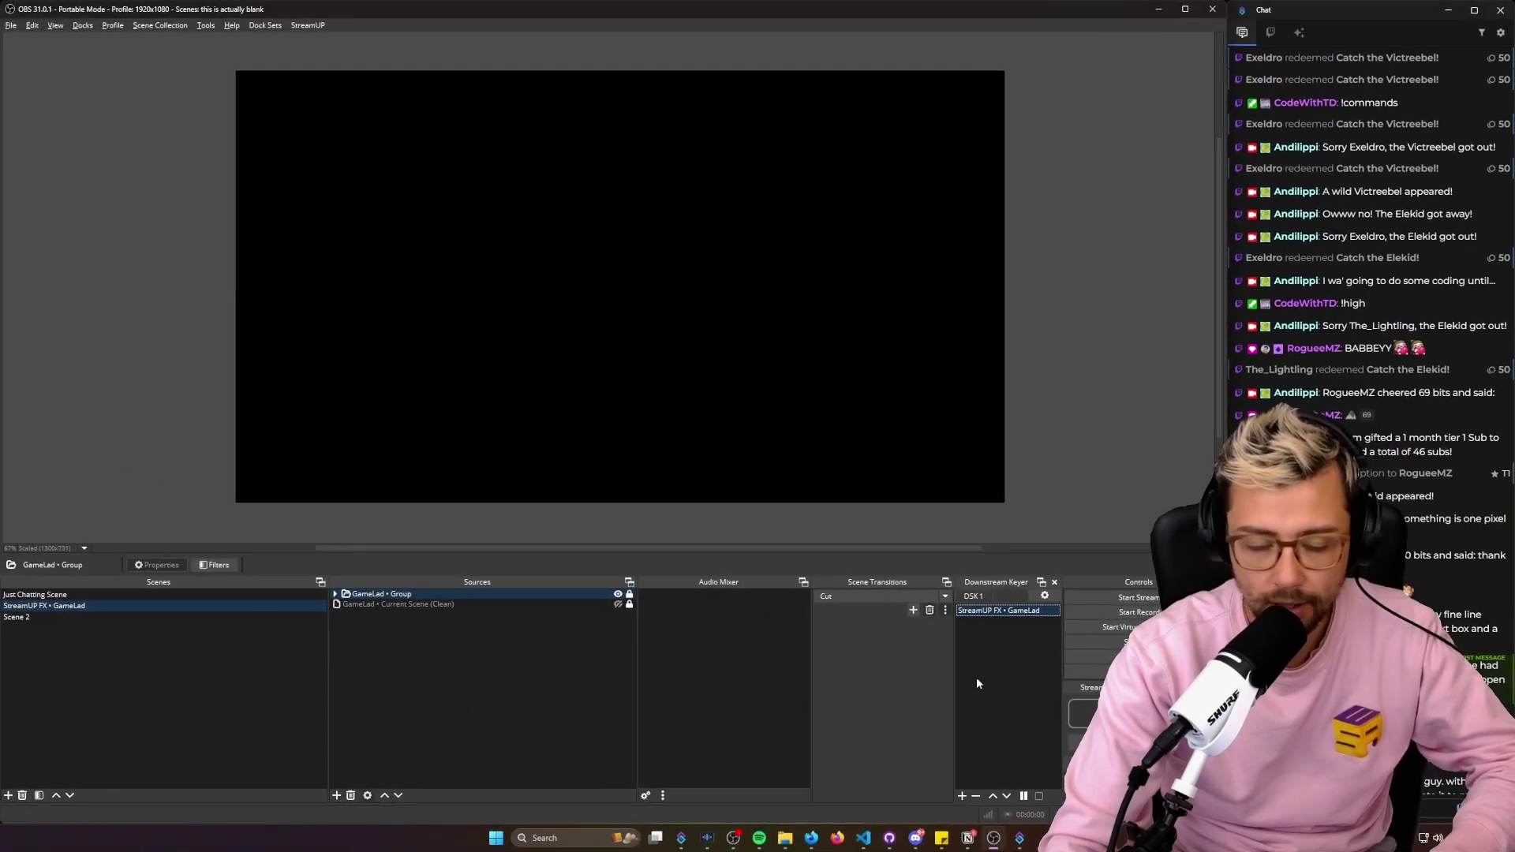
Widen the Downstream Keyer dock and switch to the Just Chatting Scene
{"action": "left_click_drag", "start_coordinate": [945, 598], "coordinate": [816, 604]}
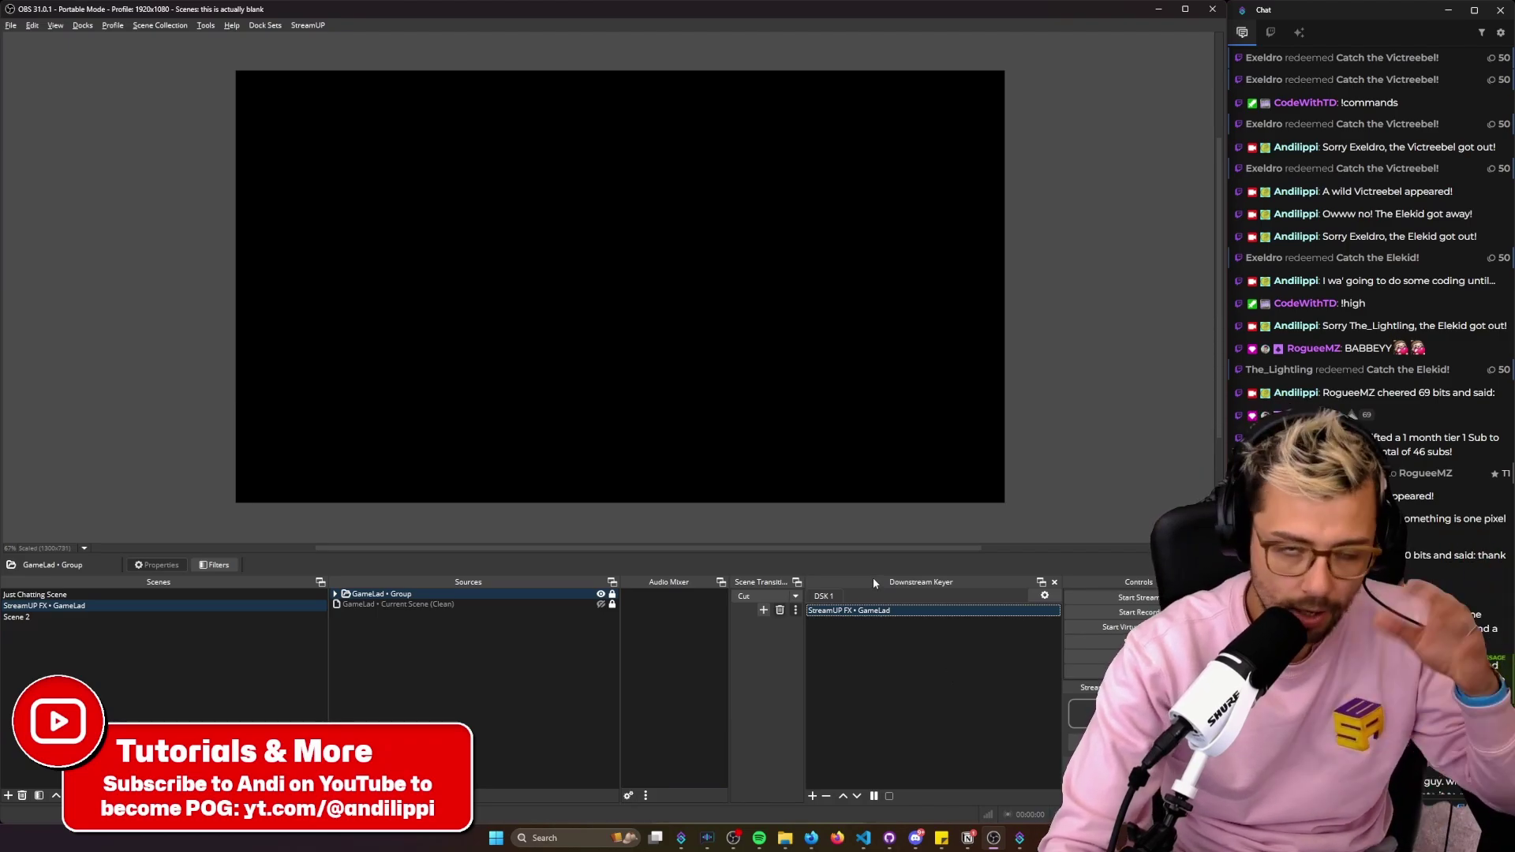
{"action": "left_click", "coordinate": [48, 595]}
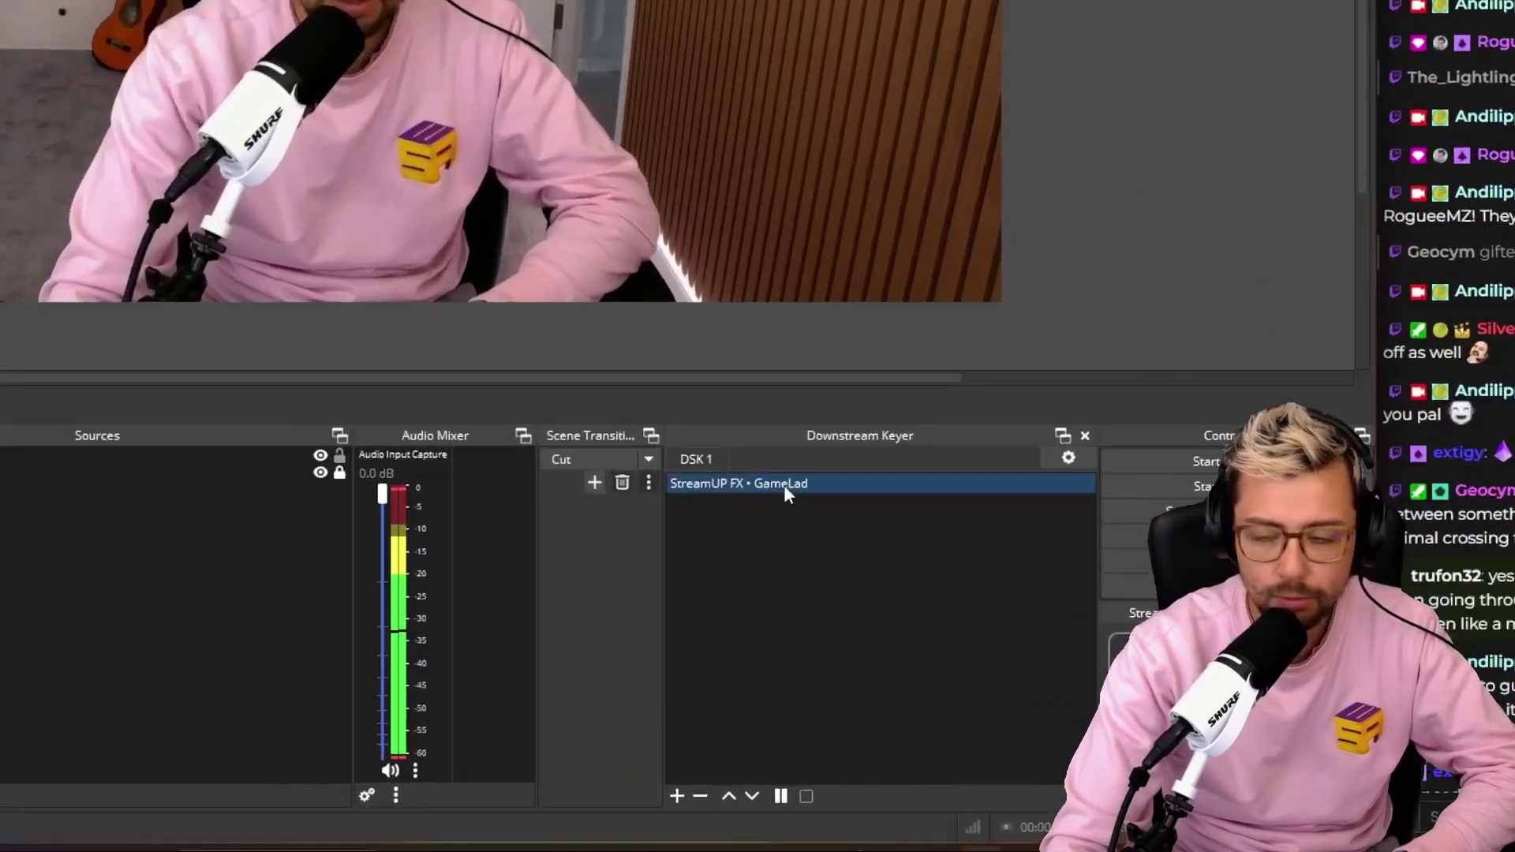
{"action": "left_click", "coordinate": [879, 612]}
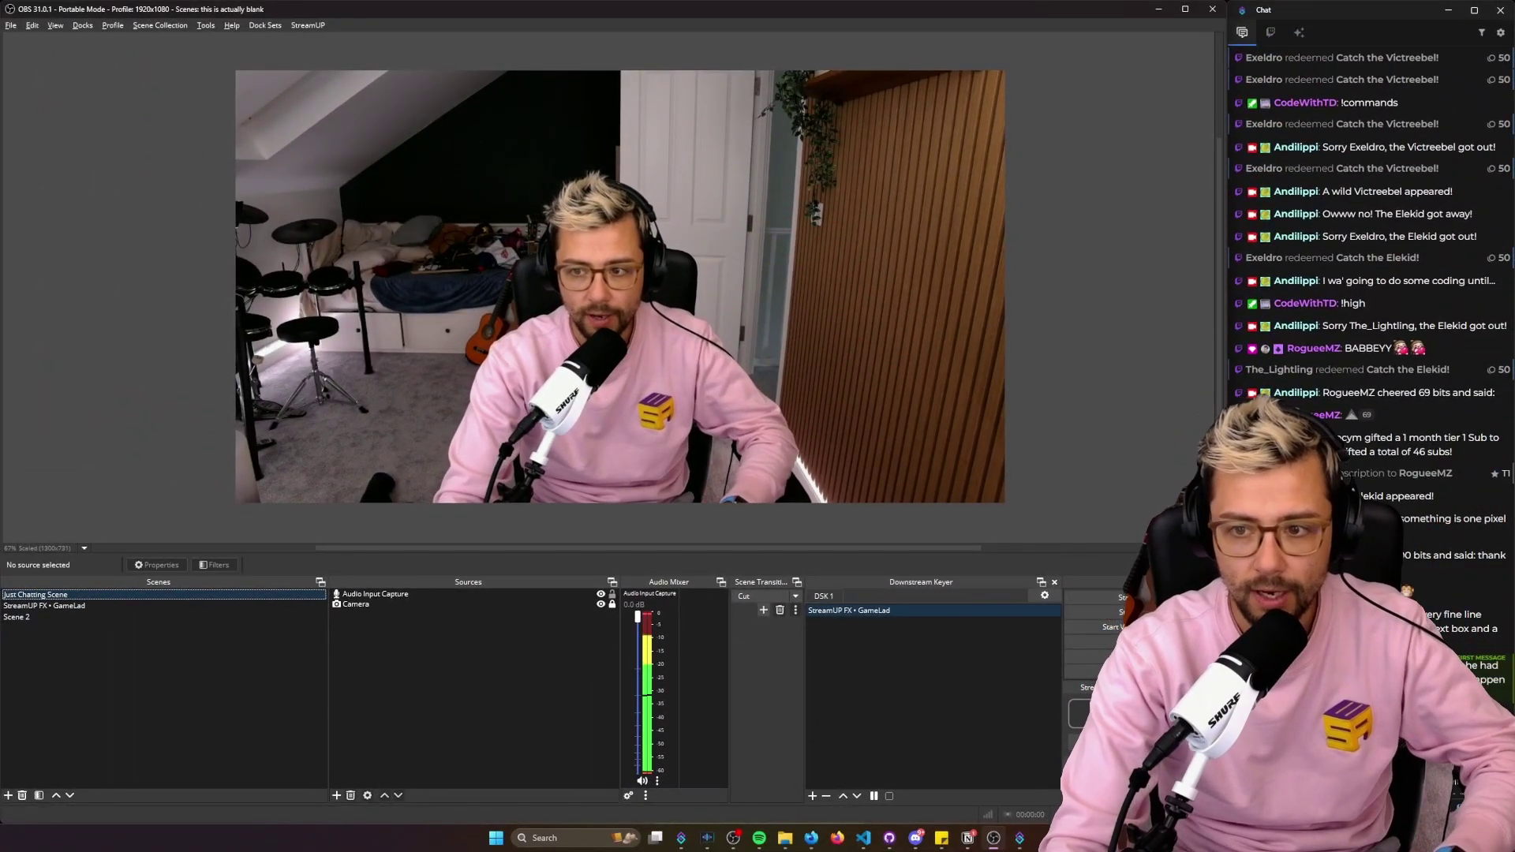
Test-trigger GameLad from Streamer.bot, then switch to Scene 2 and back to Just Chatting Scene
{"action": "left_click", "coordinate": [1019, 838]}
{"action": "left_click_drag", "start_coordinate": [636, 407], "coordinate": [645, 390]}
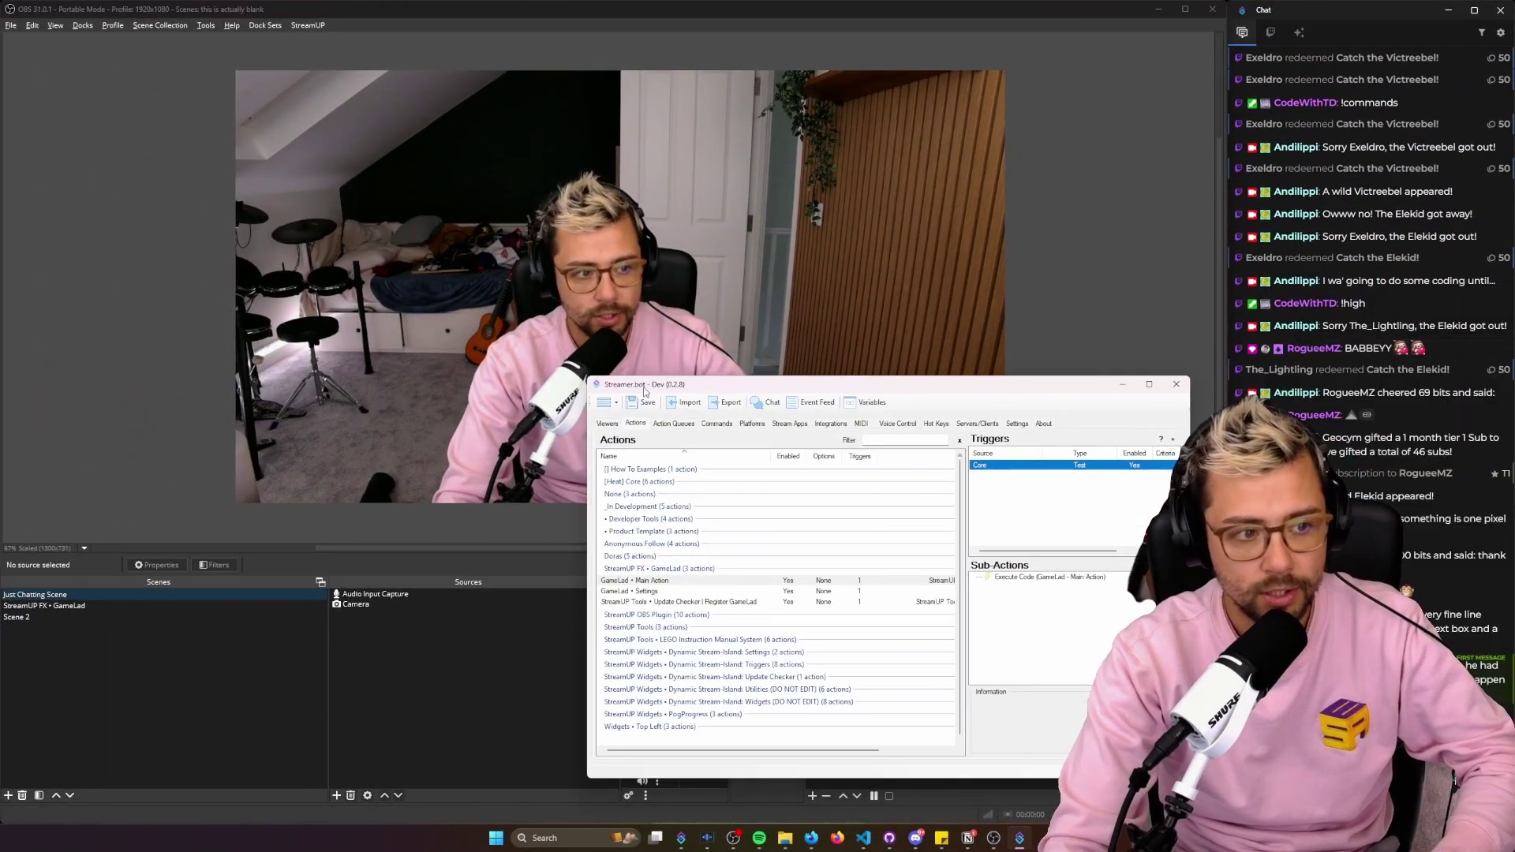
{"action": "right_click", "coordinate": [1032, 467]}
{"action": "left_click", "coordinate": [1065, 474]}
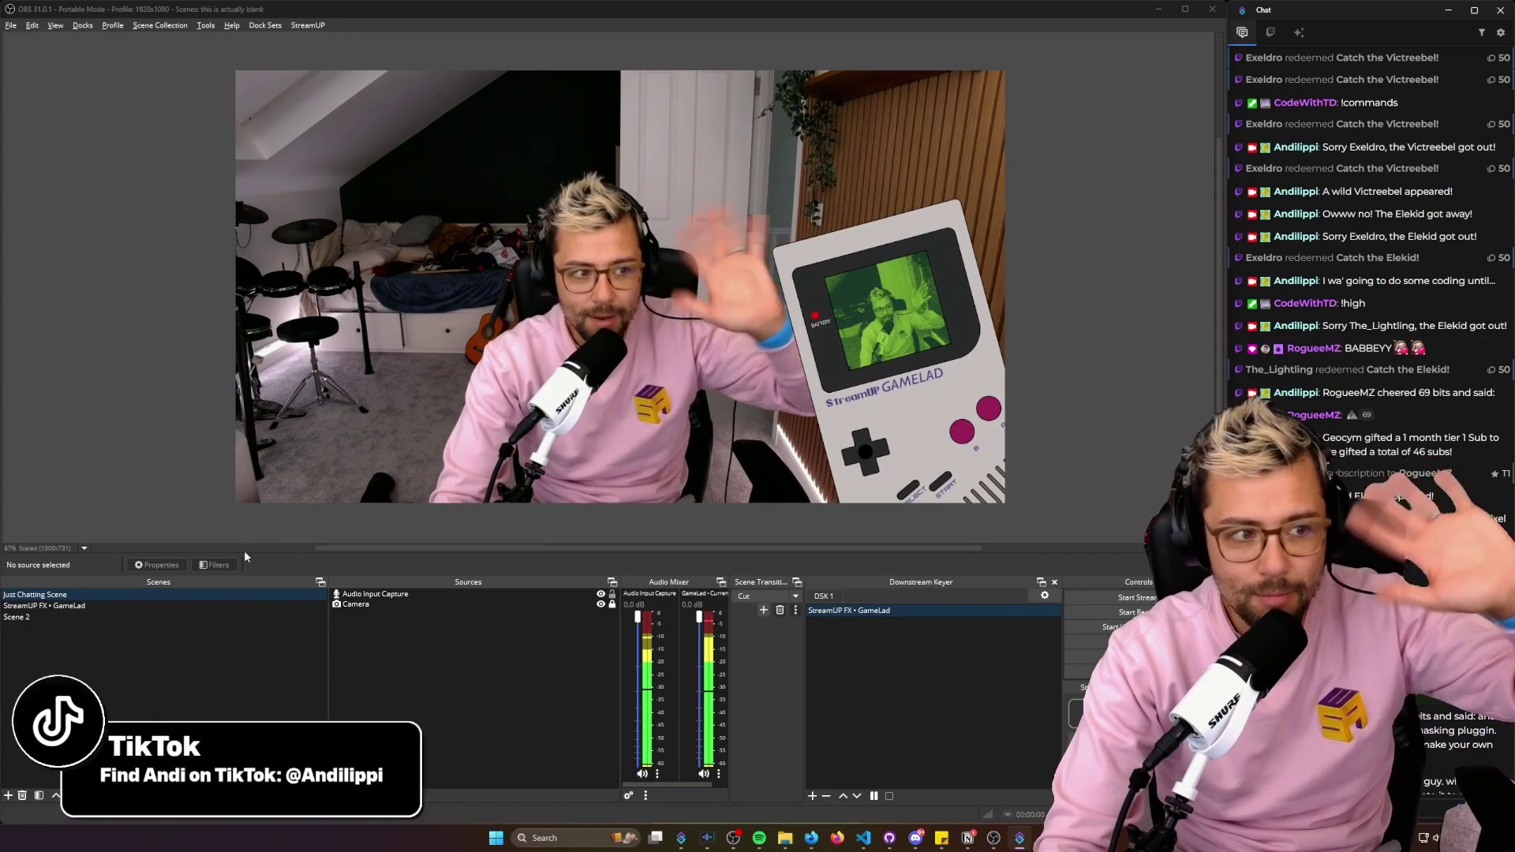
{"action": "left_click", "coordinate": [52, 617]}
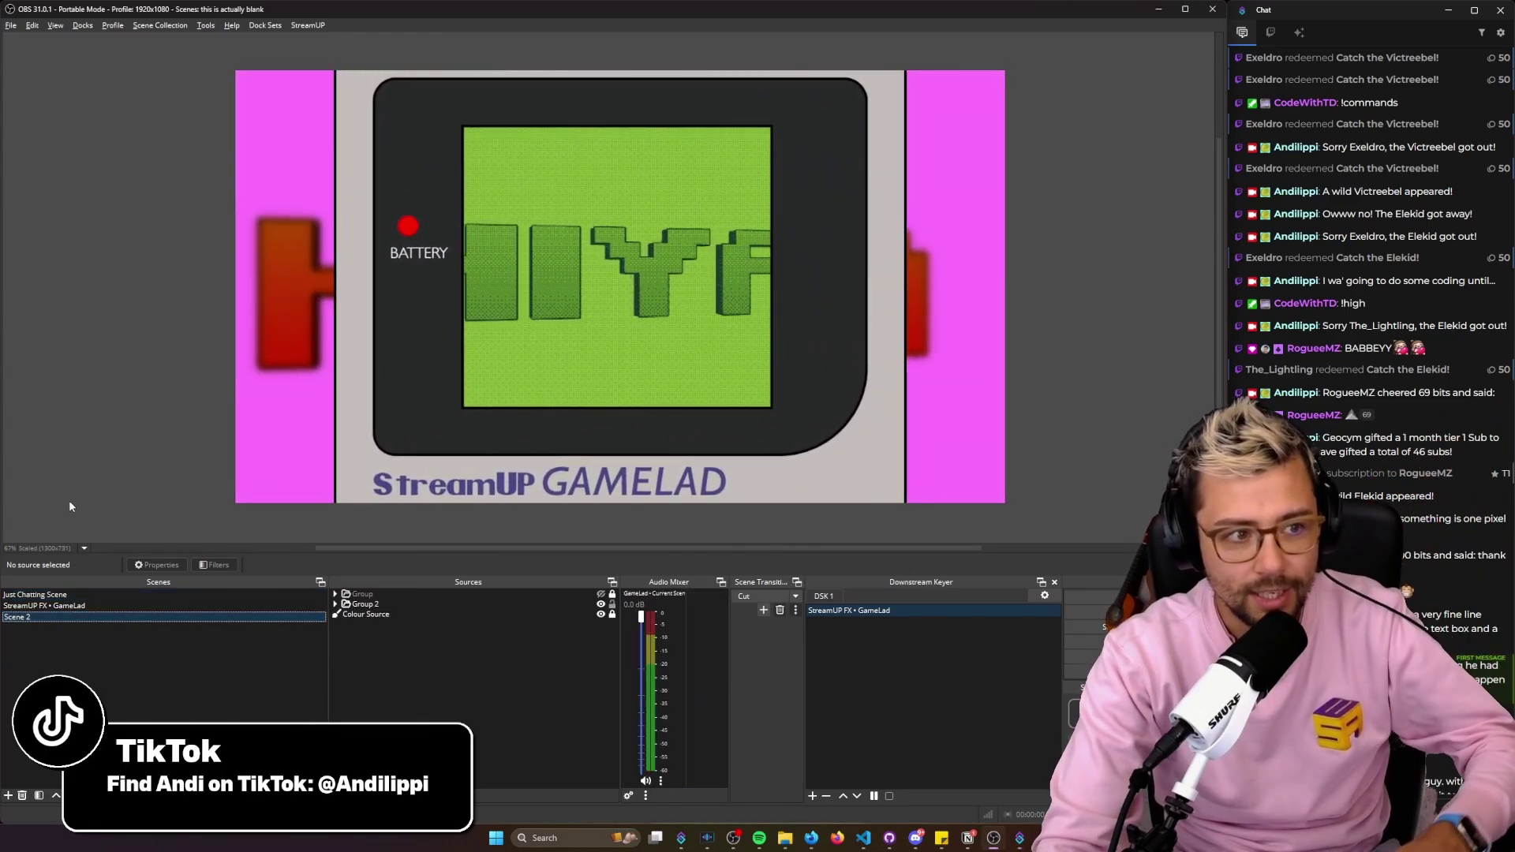
{"action": "left_click", "coordinate": [63, 594]}
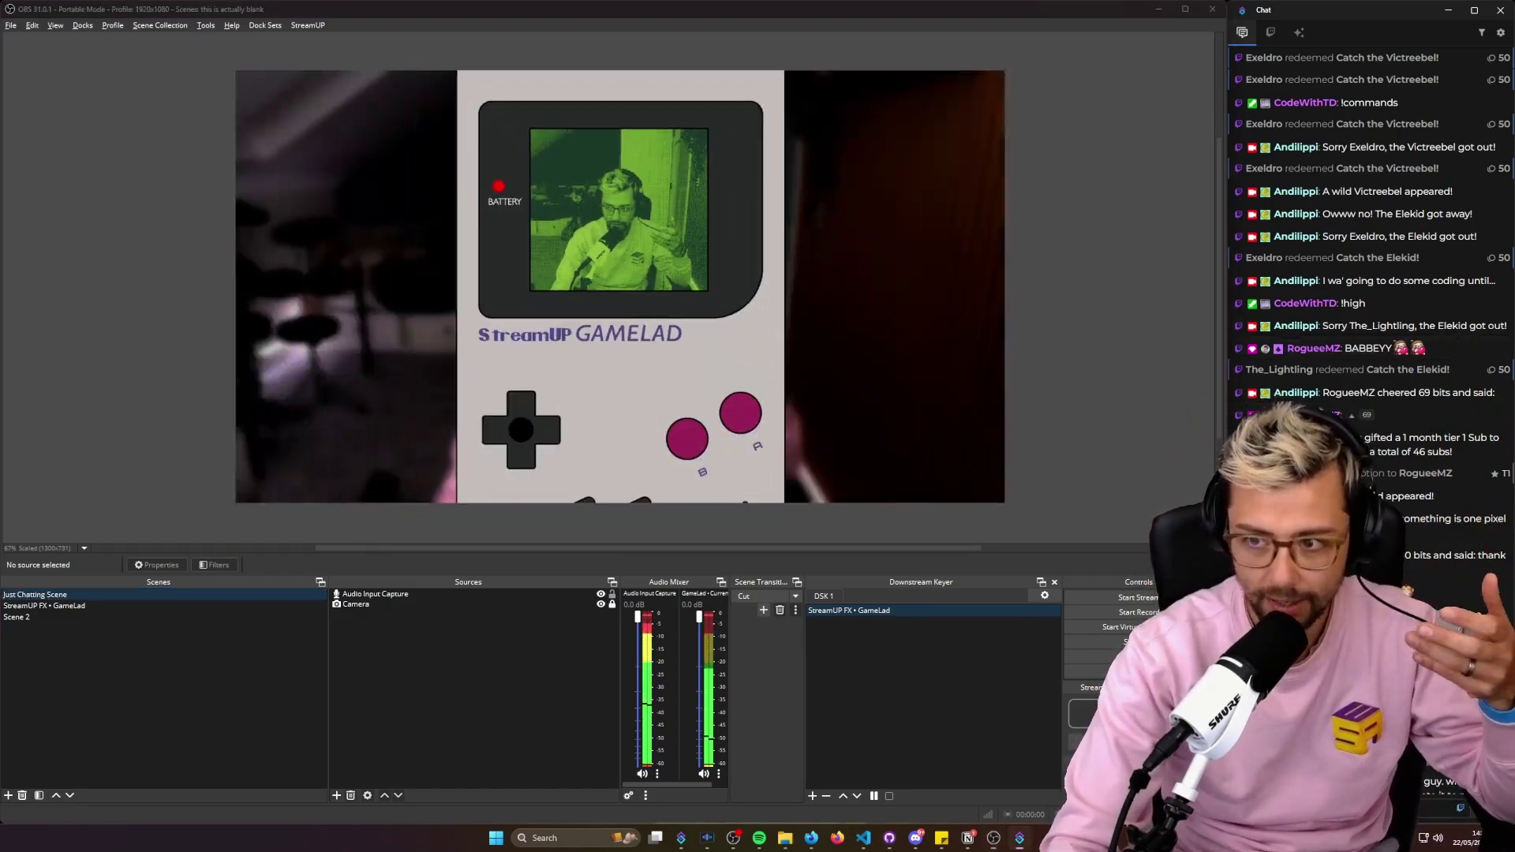
{"action": "key", "text": "alt+Tab"}
{"action": "right_click", "coordinate": [910, 382]}
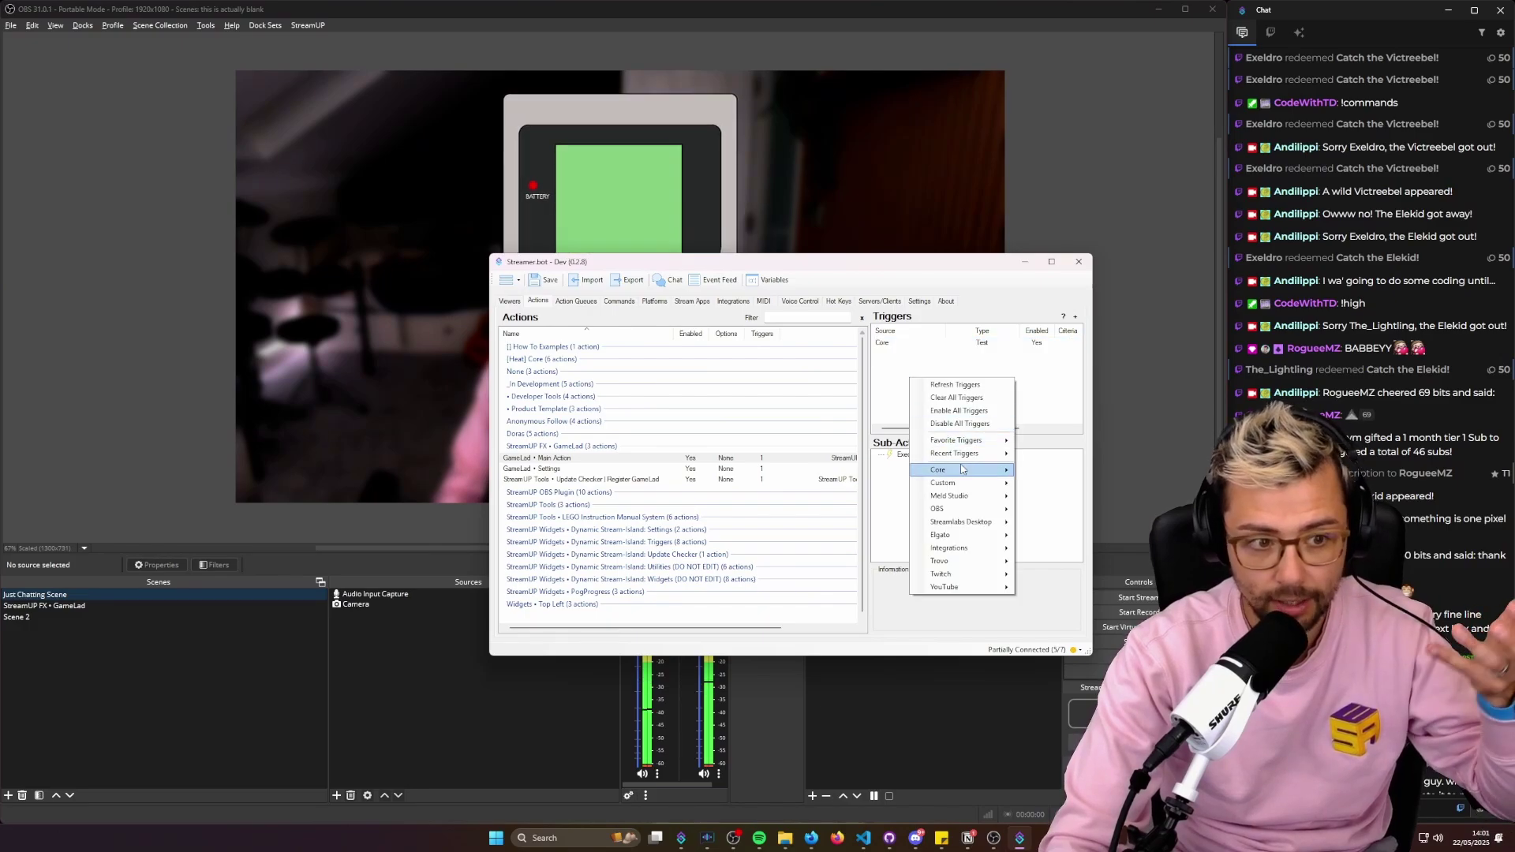
{"action": "mouse_move", "coordinate": [969, 502]}
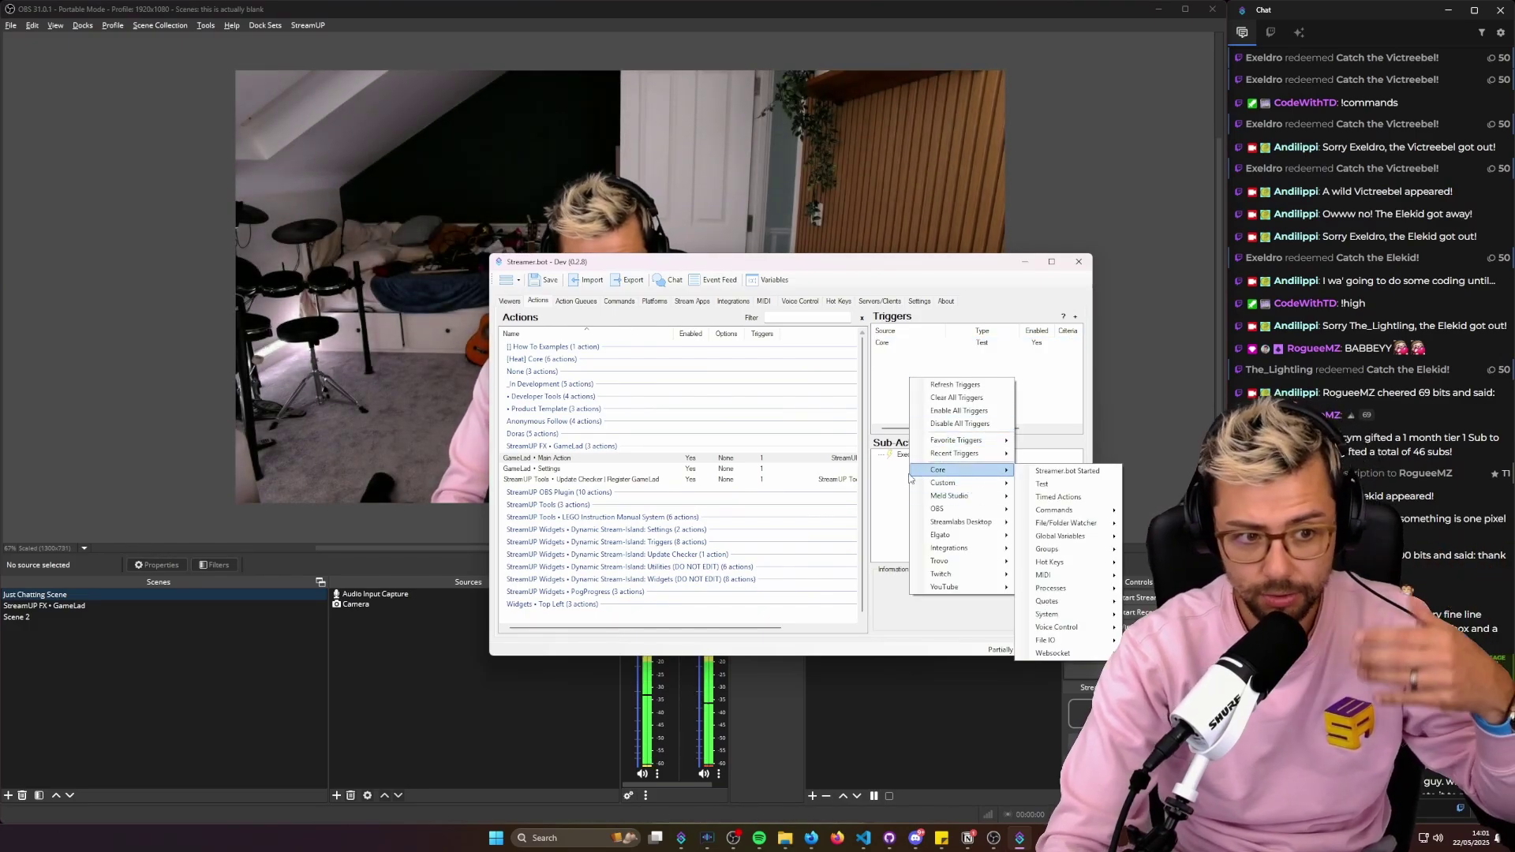
{"action": "left_click", "coordinate": [891, 498]}
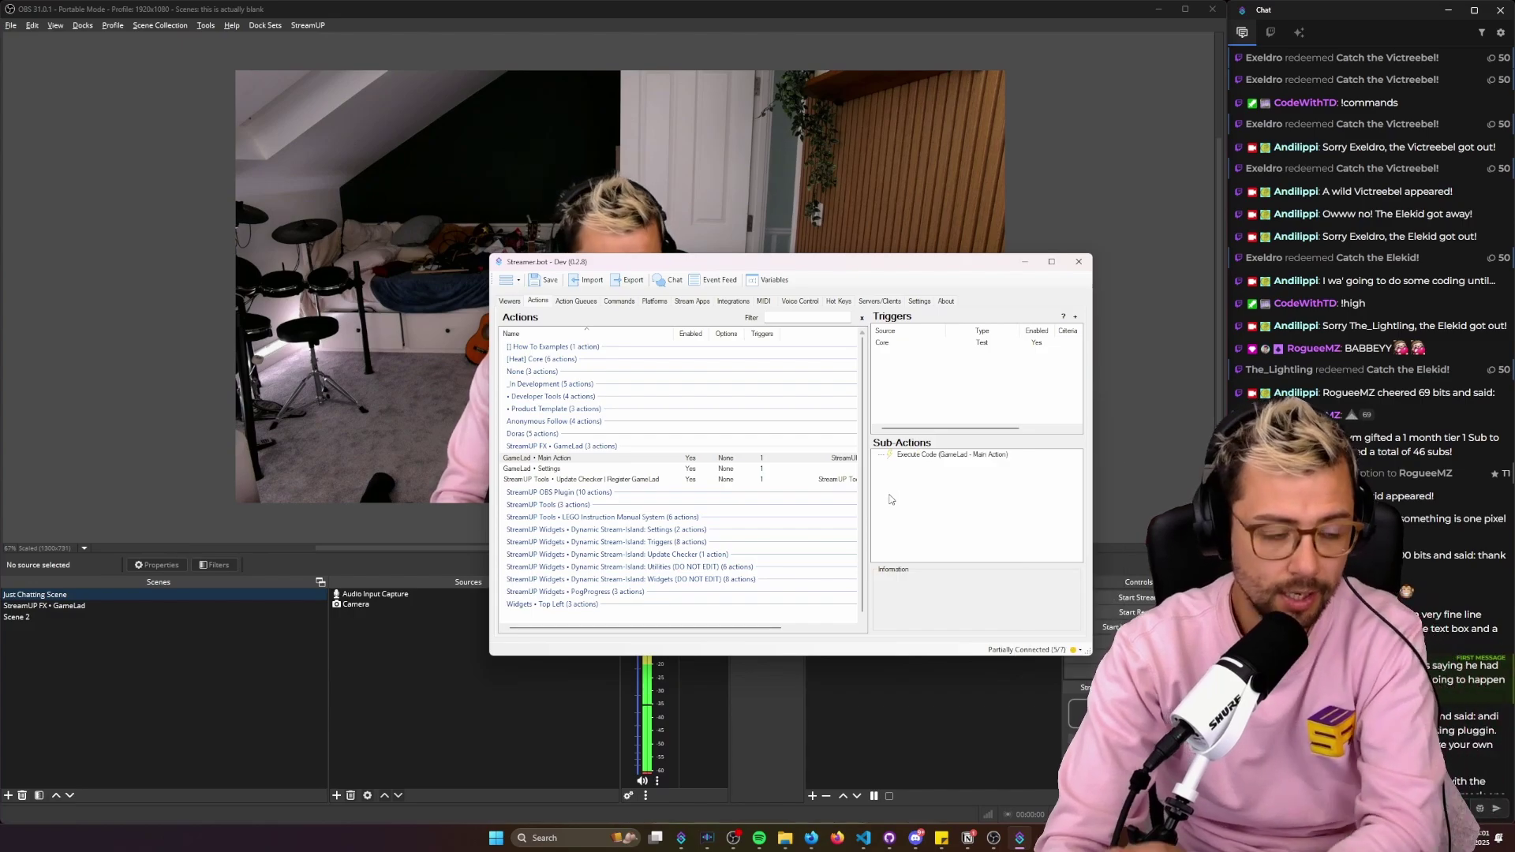